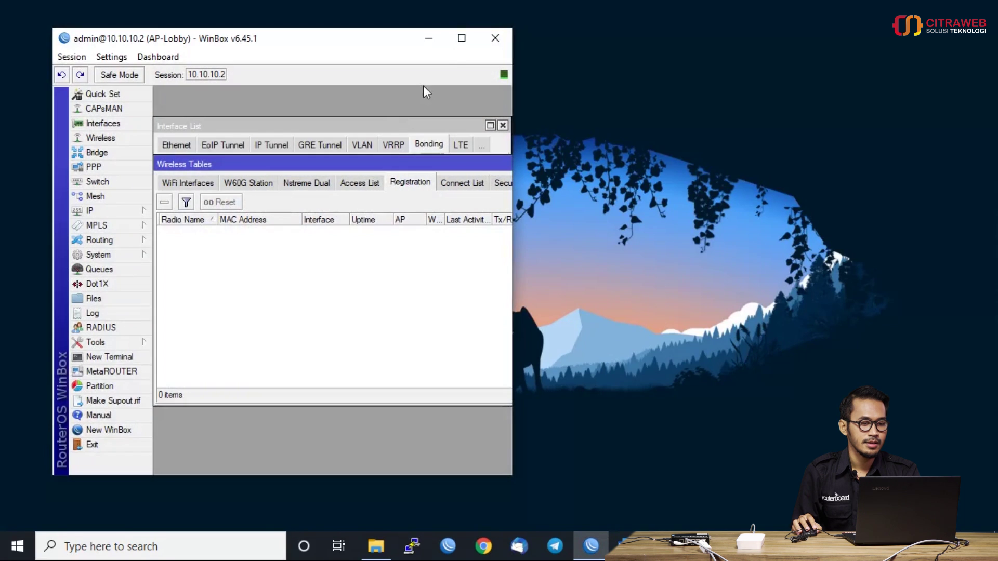
Step: Maximize the AP-Lobby session window to full screen
left_click(459, 38)
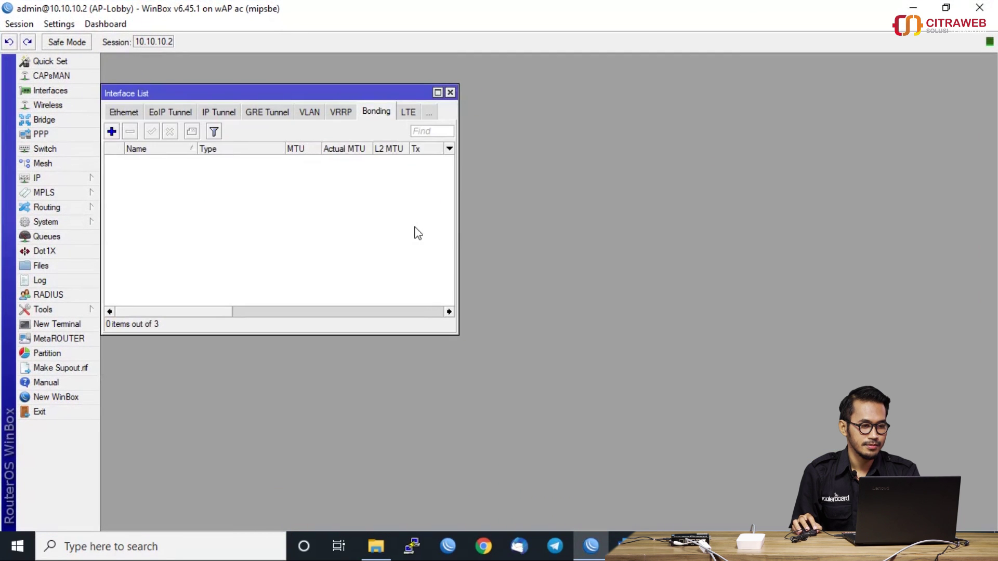
Step: Close the interface list and show the Wireless Tables' WiFi interfaces, wlan1 and wlan2
key("Escape")
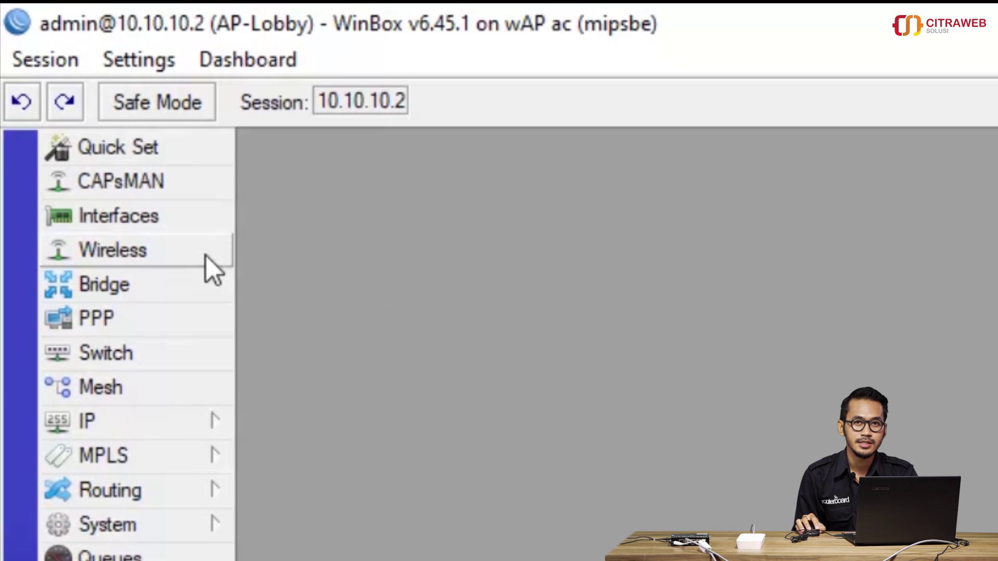
left_click(206, 255)
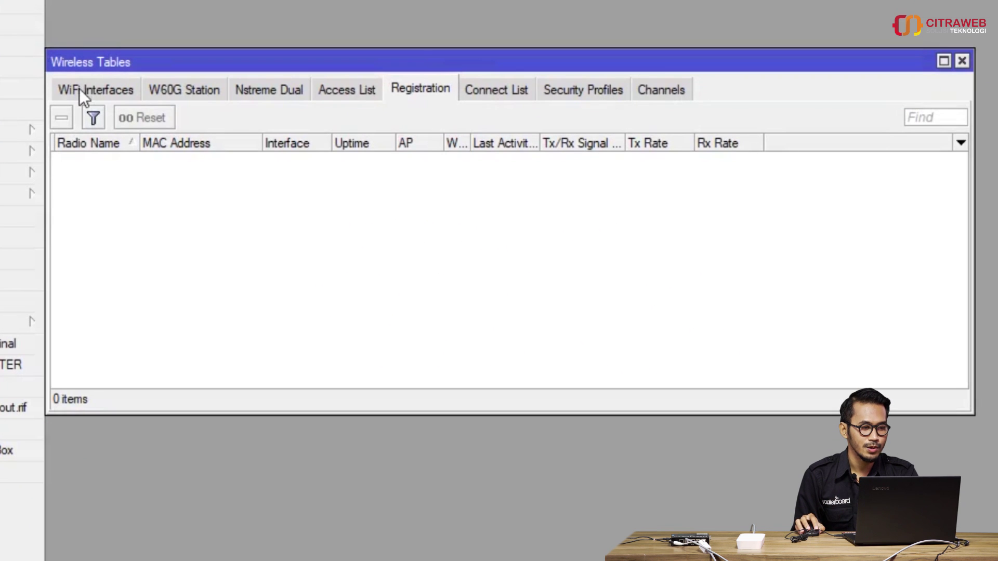
left_click(79, 89)
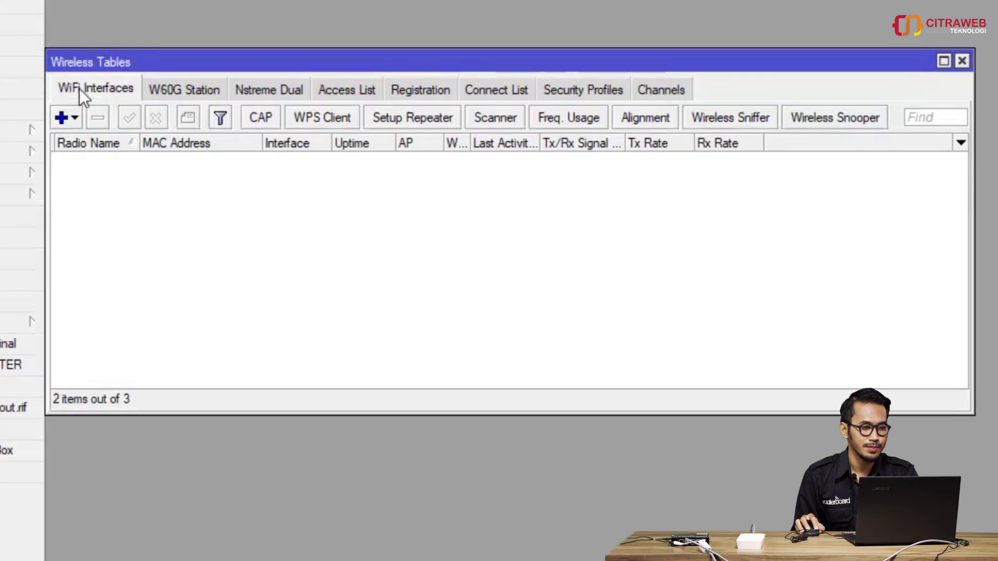
left_click_drag(118, 63, 135, 0)
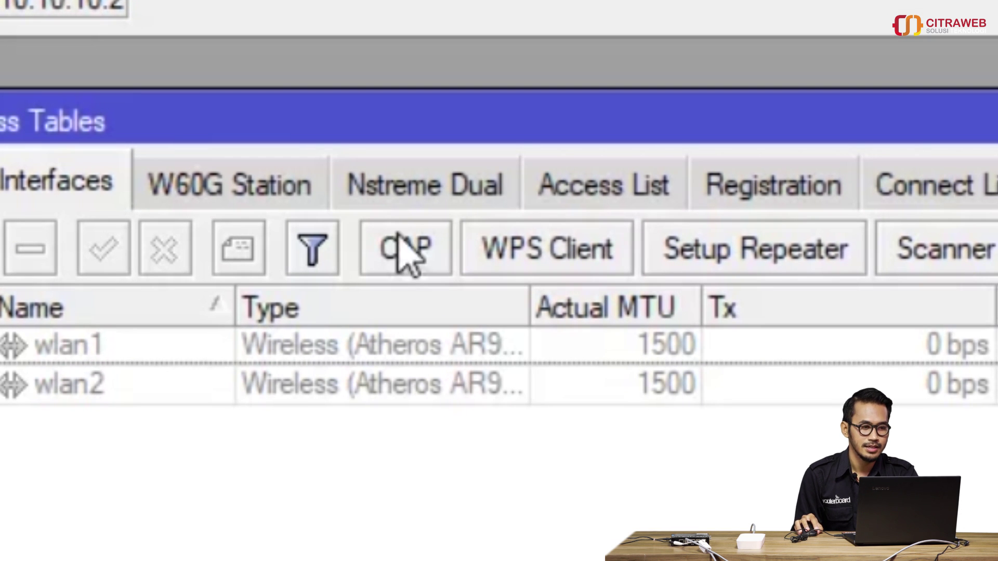
Step: Enable CAP mode with wlan1 and wlan2 as the CAP interfaces
left_click(413, 245)
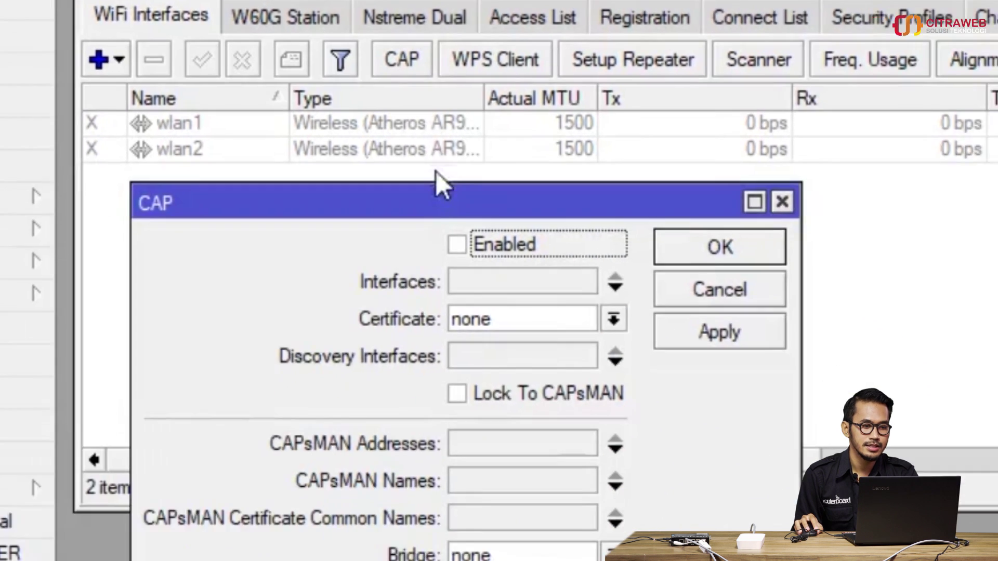
left_click_drag(433, 70, 419, 69)
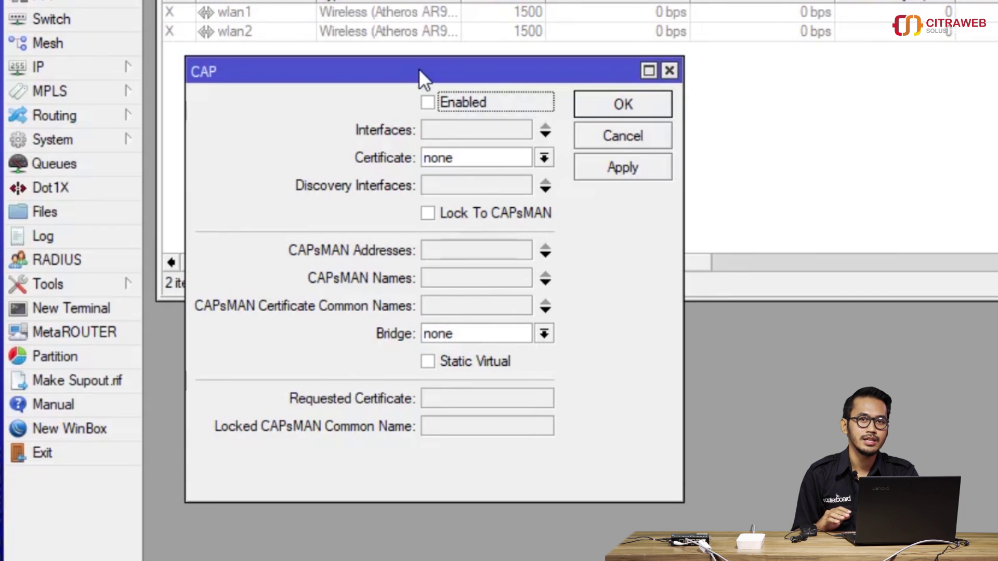
left_click(438, 106)
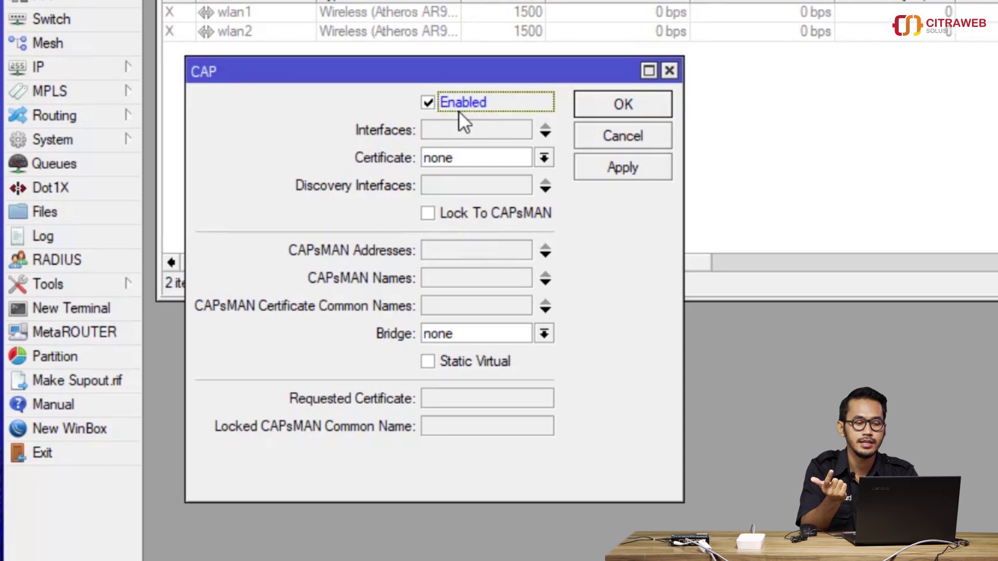
left_click(485, 130)
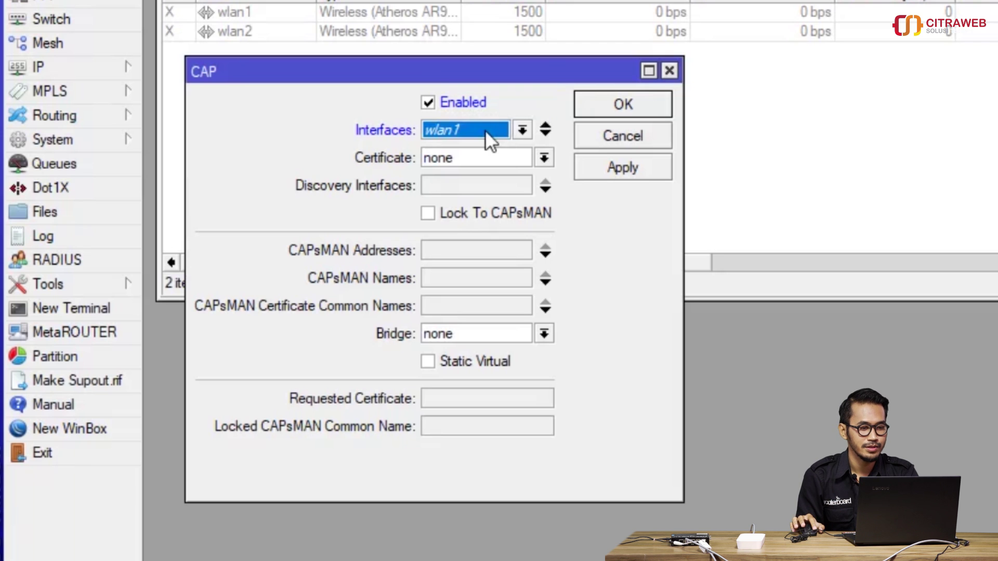
left_click(549, 131)
left_click(524, 158)
left_click(507, 191)
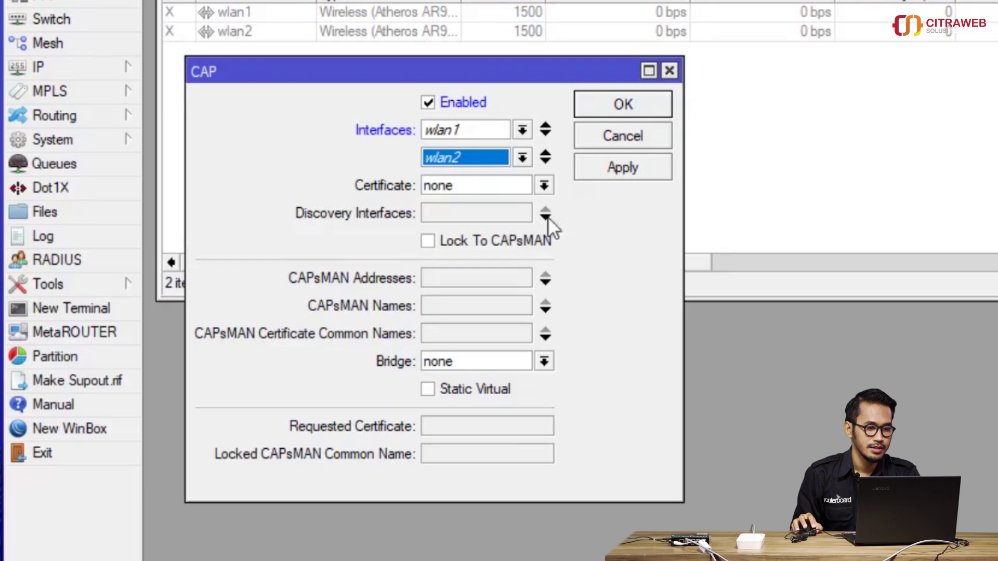
Step: Set ether1 as the CAP discovery interface
left_click(514, 217)
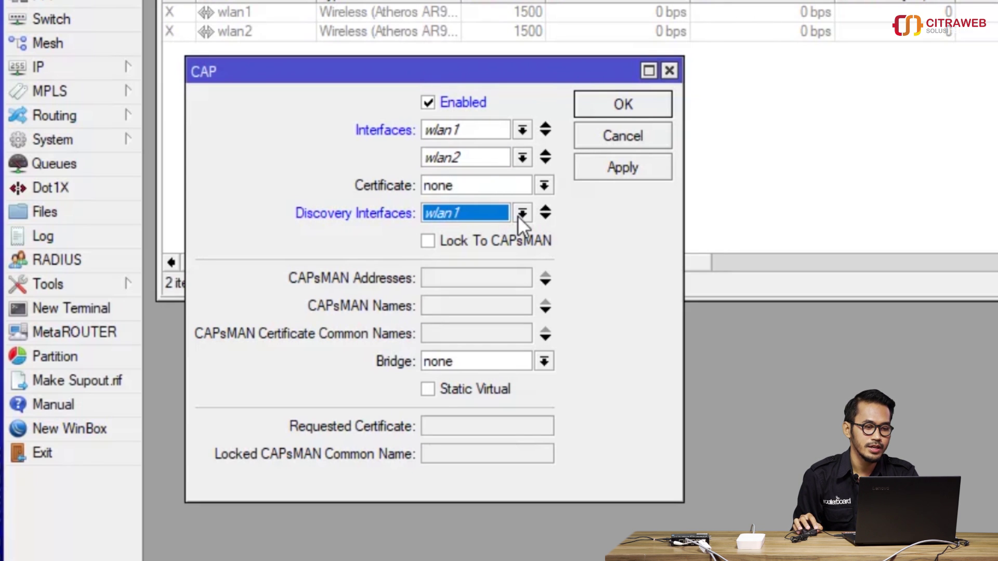
left_click(517, 216)
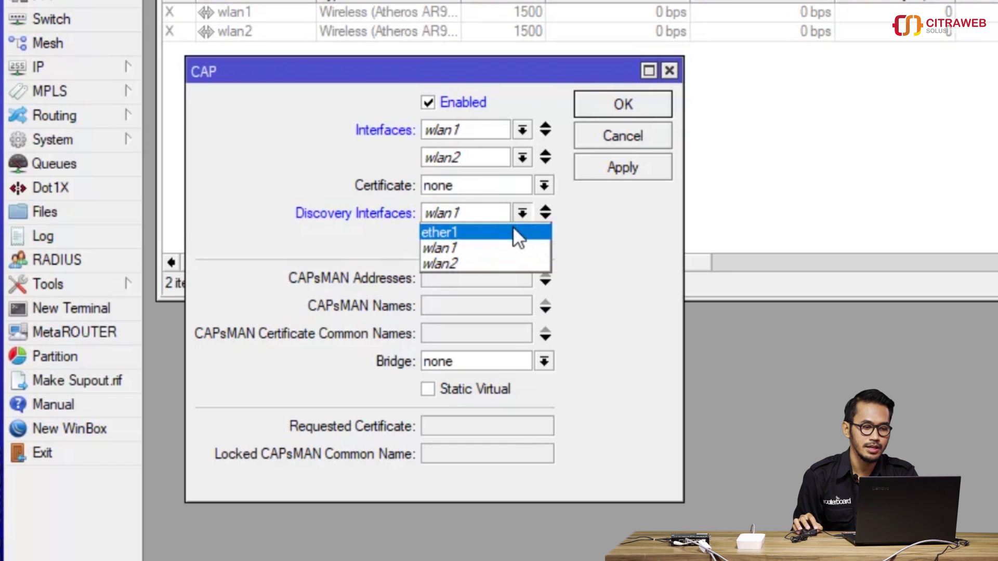
left_click(512, 228)
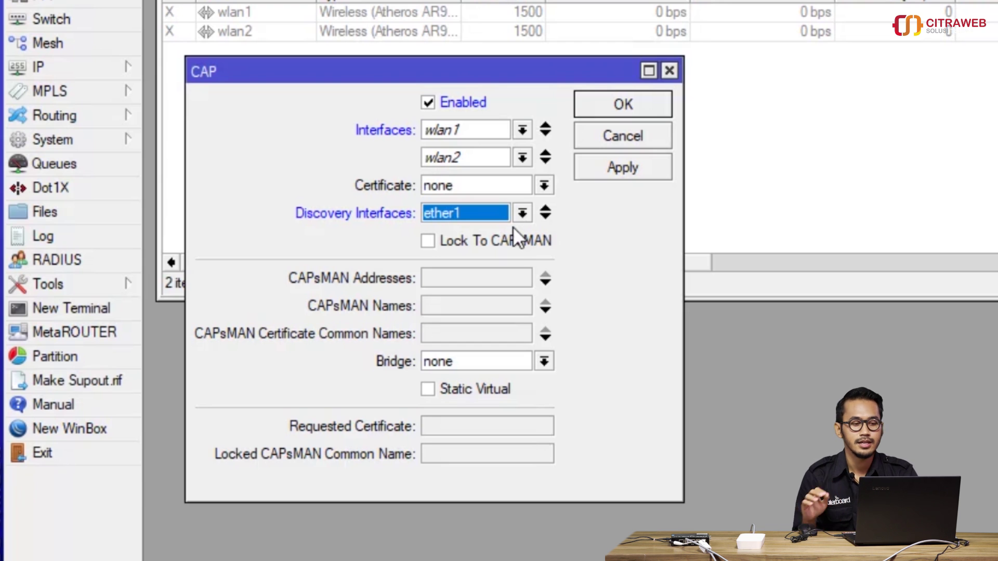
left_click(492, 277)
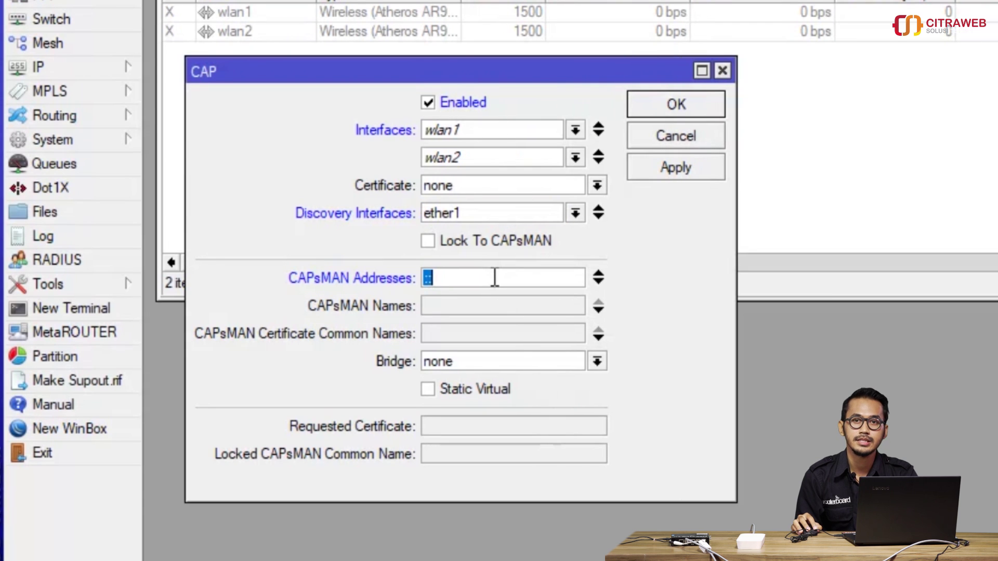
Step: Enter 10.10.10.1 as CAPsMAN address, remove it again, and apply the CAP settings
type("10.10.10")
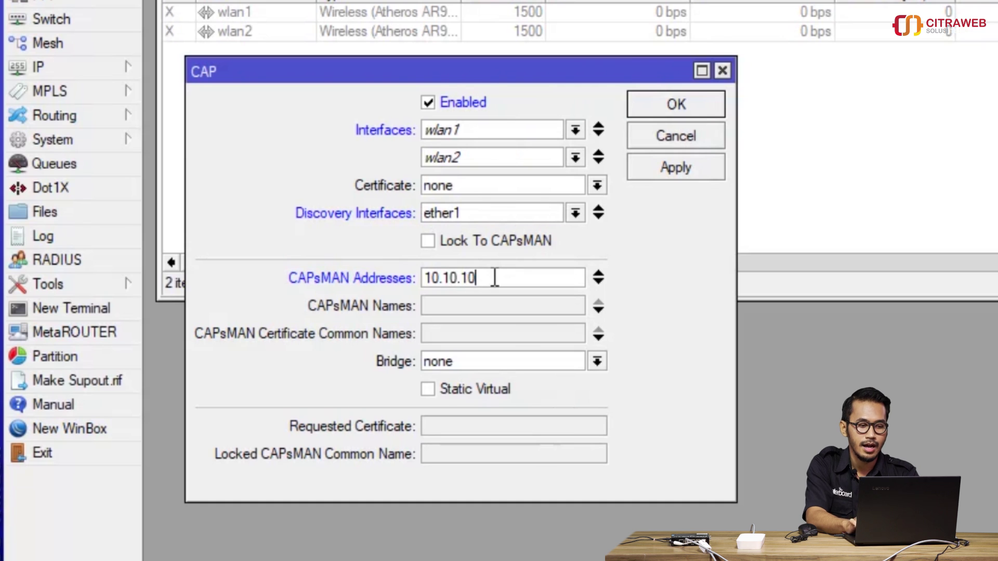
type(".1")
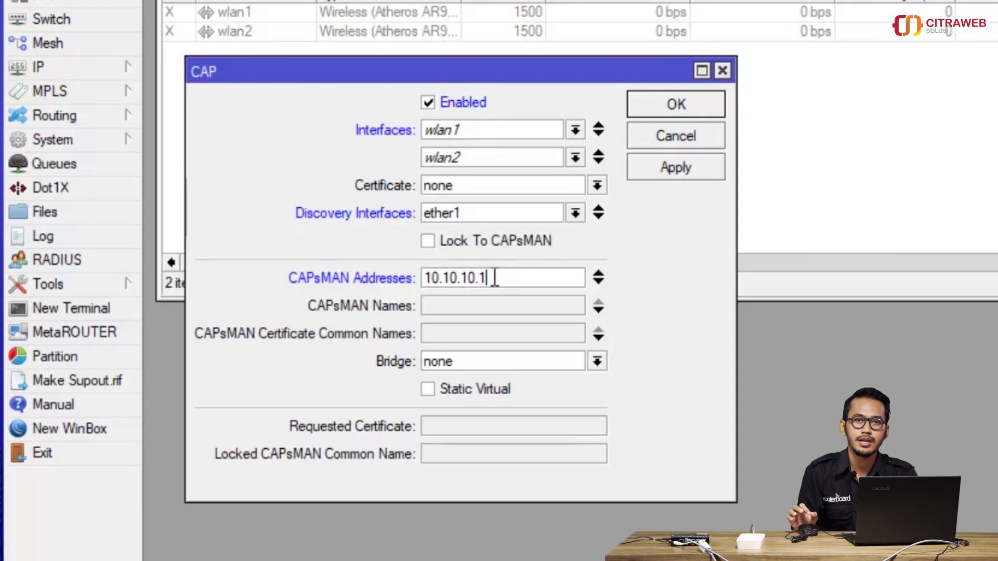
left_click(597, 274)
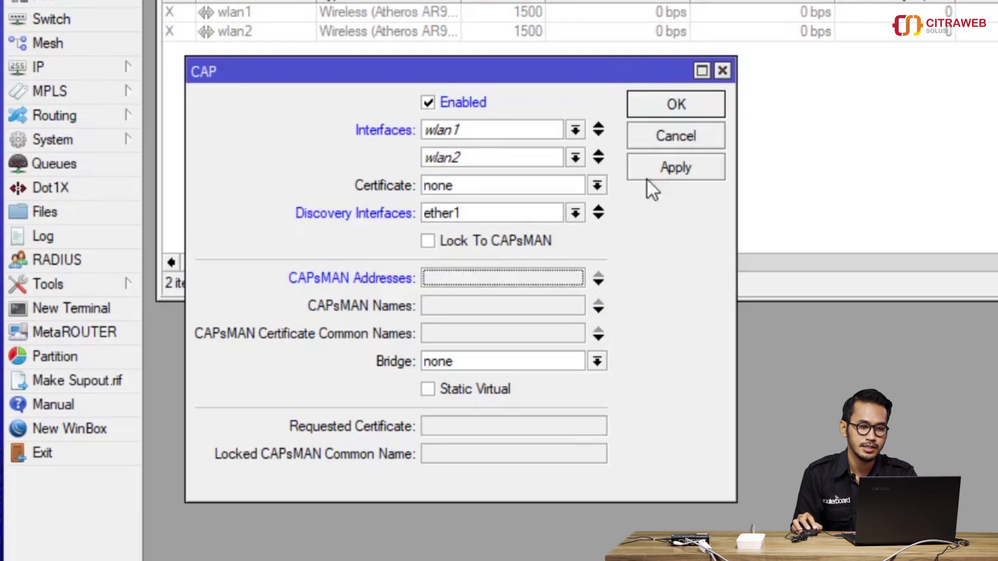
left_click(663, 163)
Step: Confirm the CAP settings and start a new WinBox login to 10.10.10.1
left_click(666, 103)
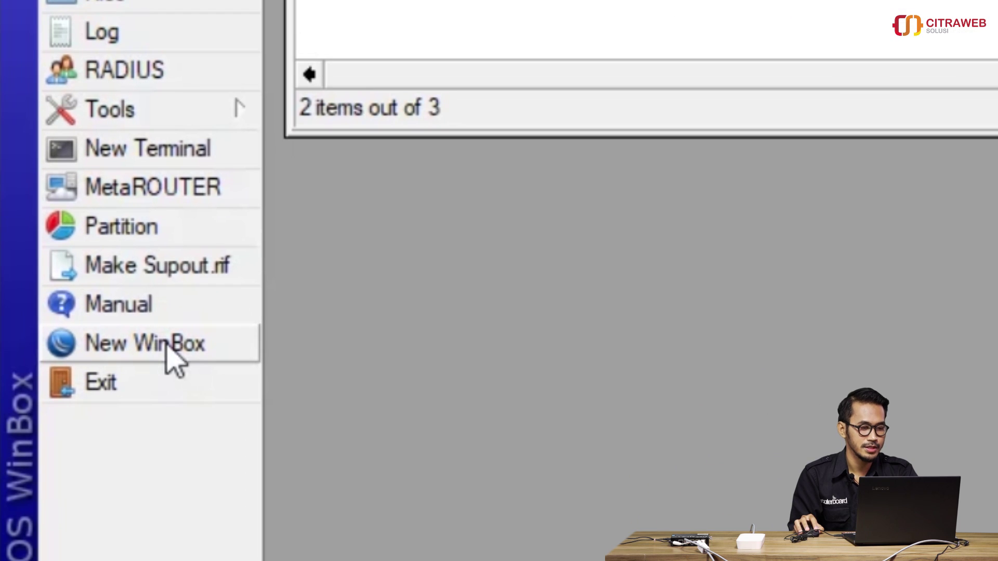
left_click(168, 342)
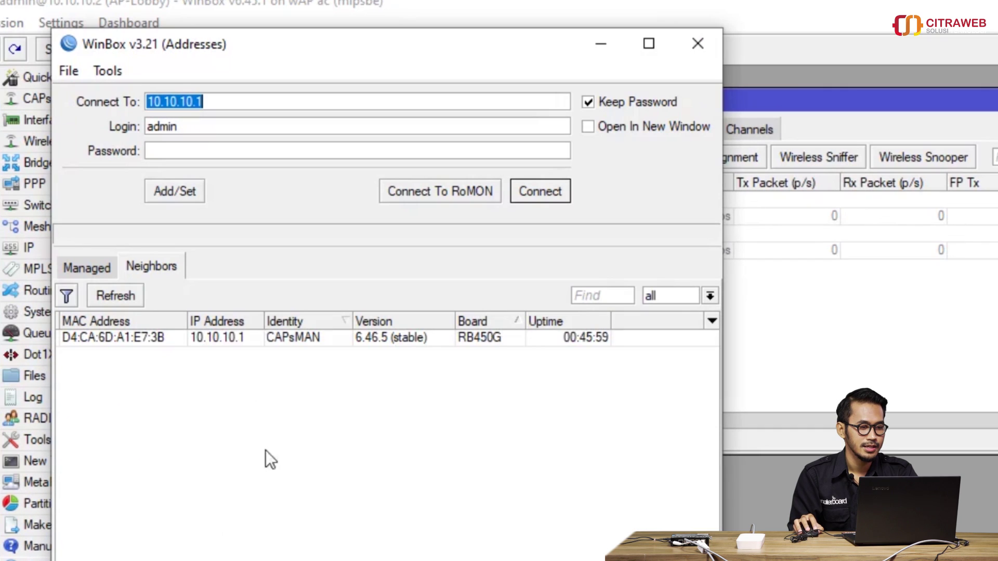
Step: Connect to the CAPsMAN router at 10.10.10.1 and open its CAPsMAN window
left_click(541, 192)
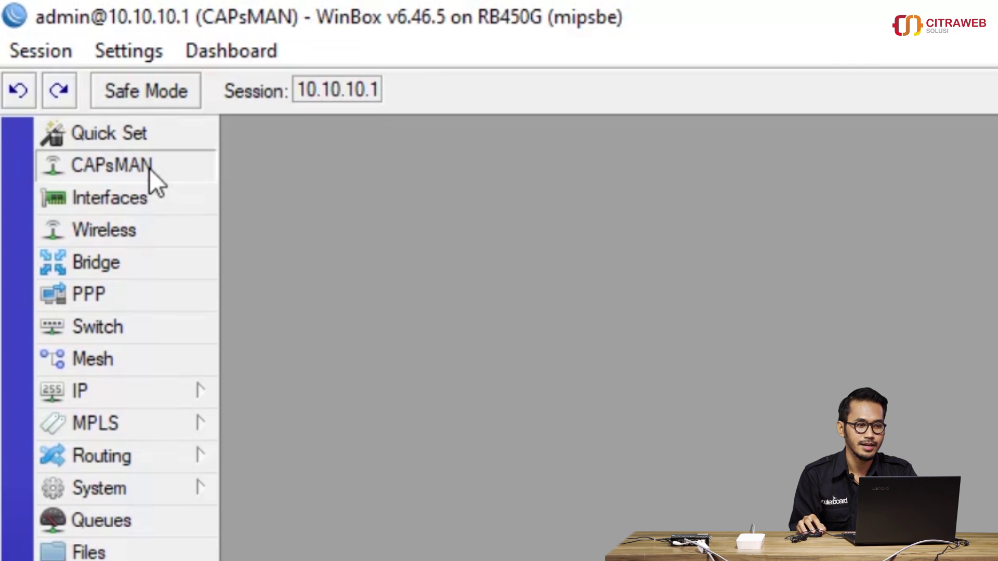
left_click(149, 169)
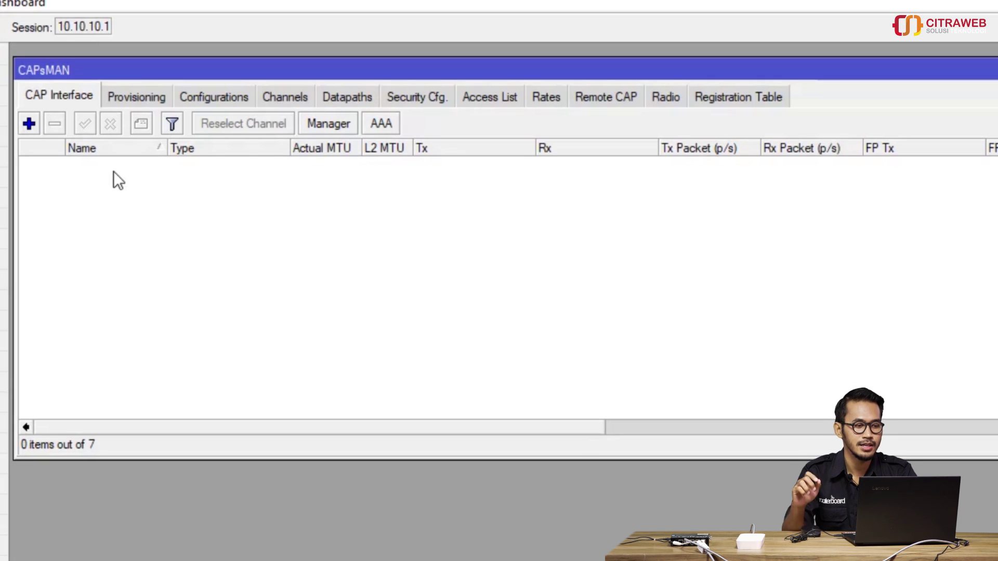
Step: Enable and apply the CAPs Manager, then select cap1 in the interface list
left_click(315, 124)
left_click(390, 154)
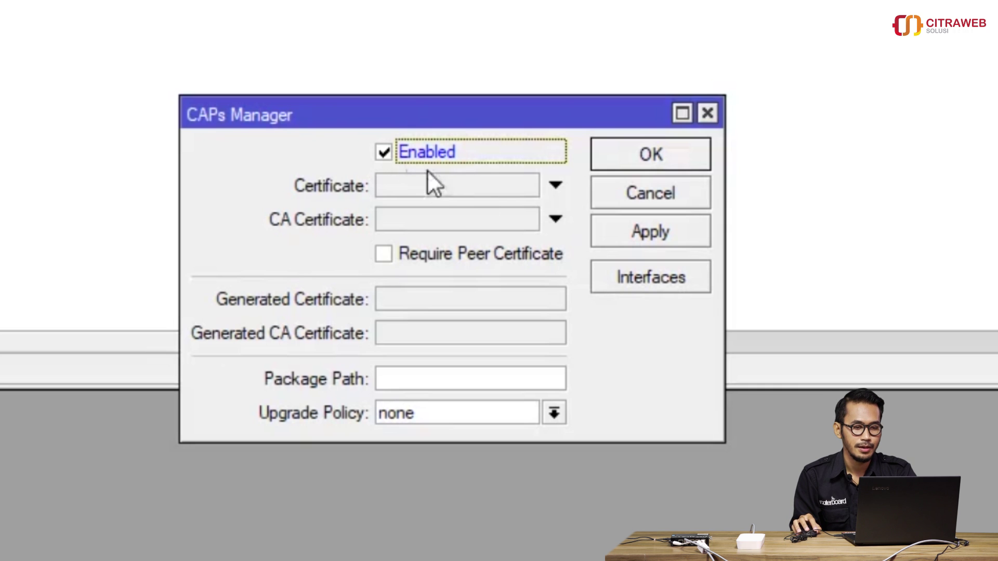
left_click(644, 238)
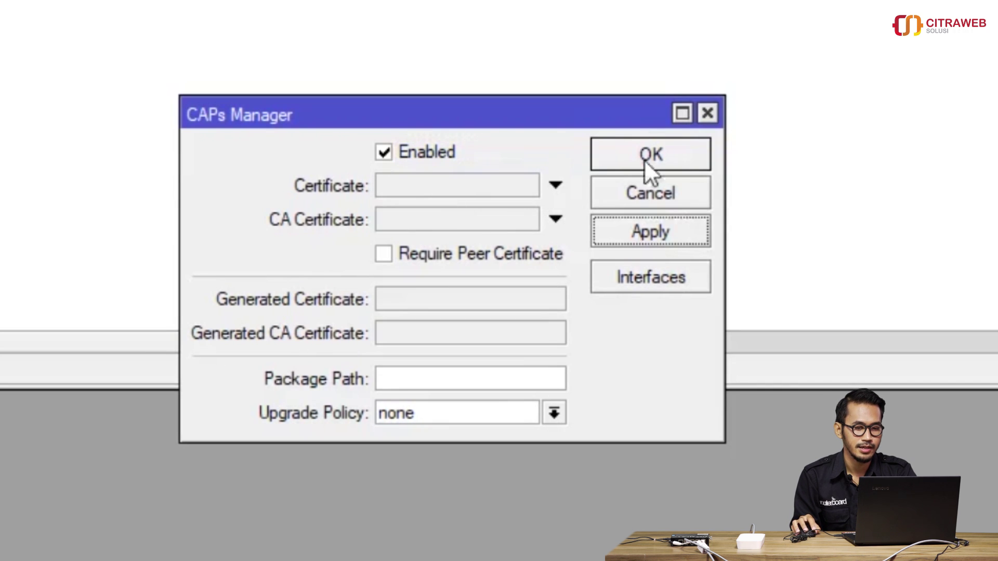
left_click(644, 151)
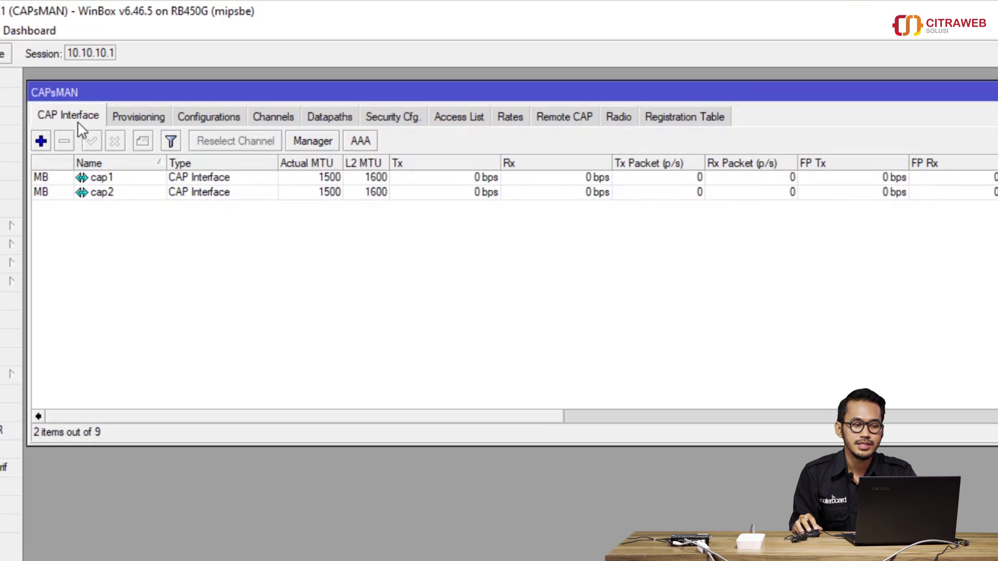
left_click(110, 184)
Step: Select cap1 and cap2 together in the CAP Interface list
left_click(111, 191, "ctrl")
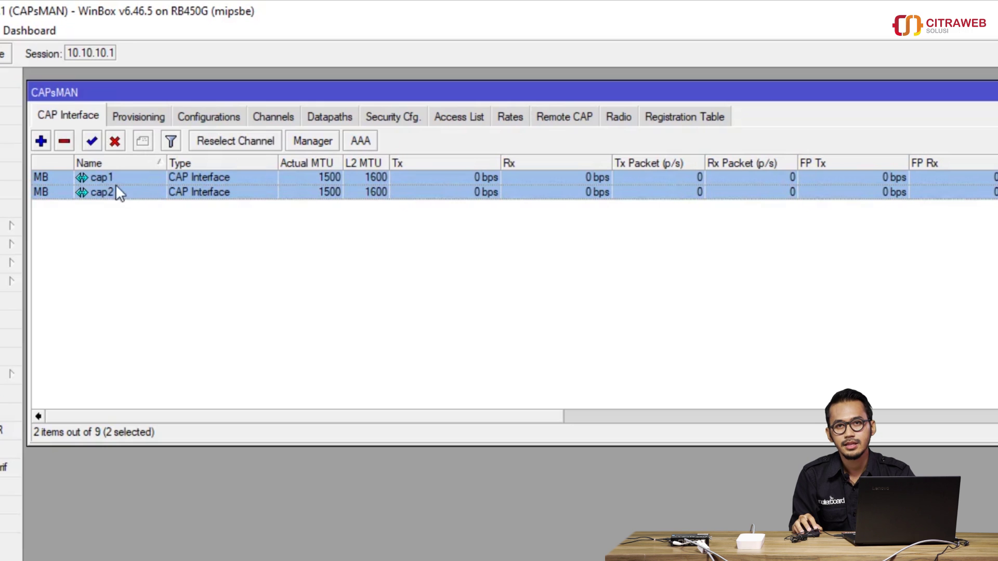
left_click(129, 219)
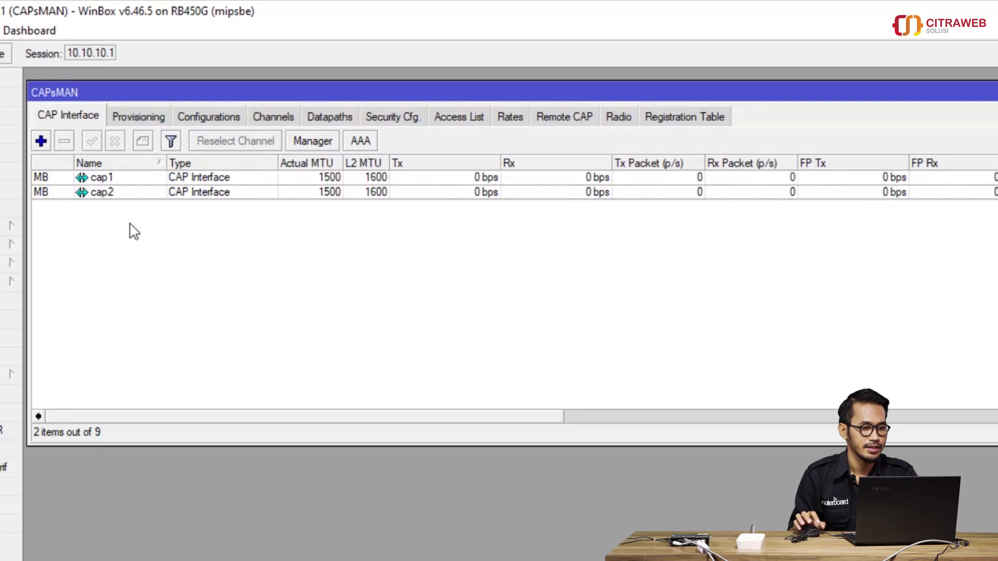
left_click(112, 177)
left_click(111, 191, "shift")
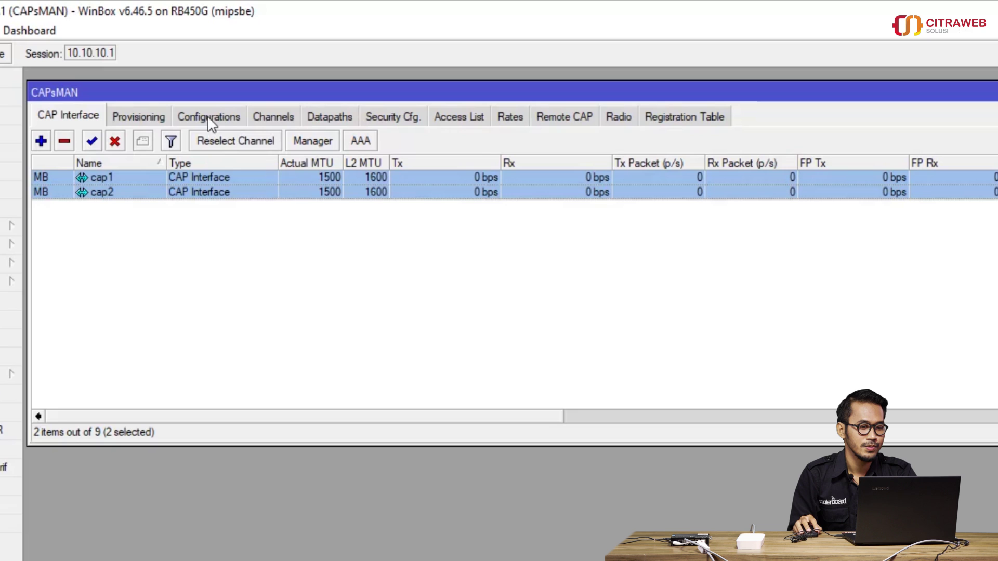
Step: Check the empty Configurations, Channels, Datapaths and Security Cfg. lists, then add a channel
left_click(236, 119)
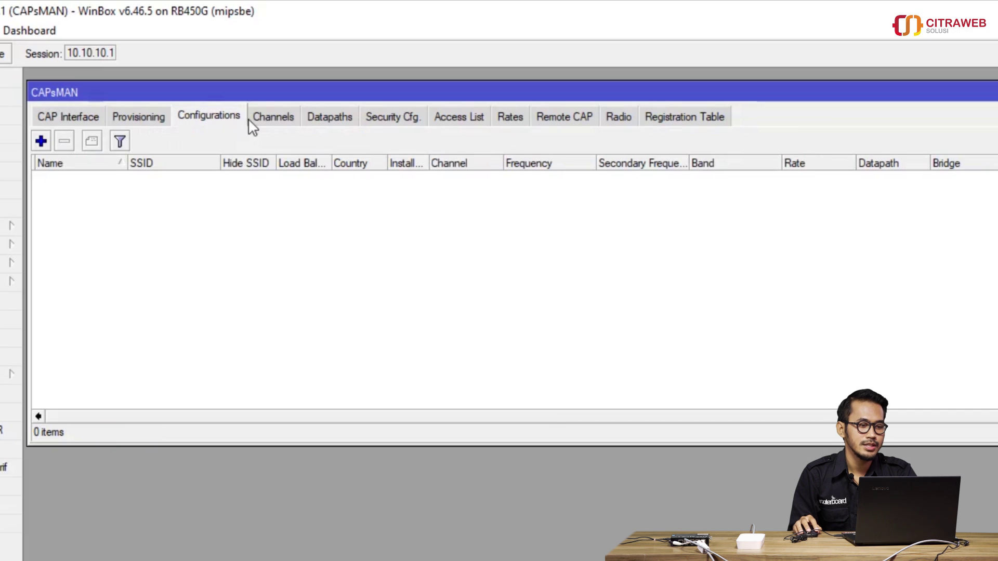
left_click(276, 118)
left_click(333, 119)
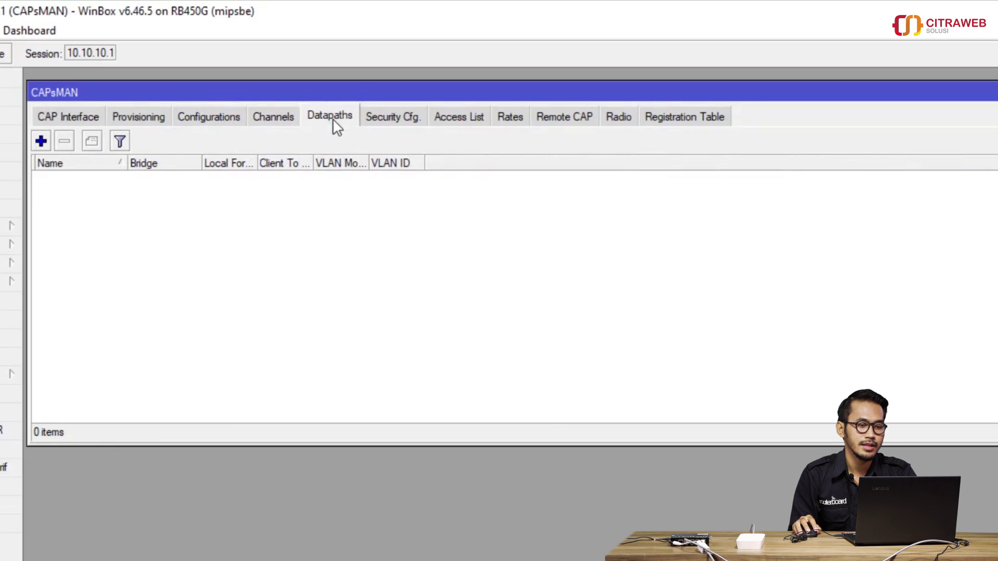
left_click(378, 124)
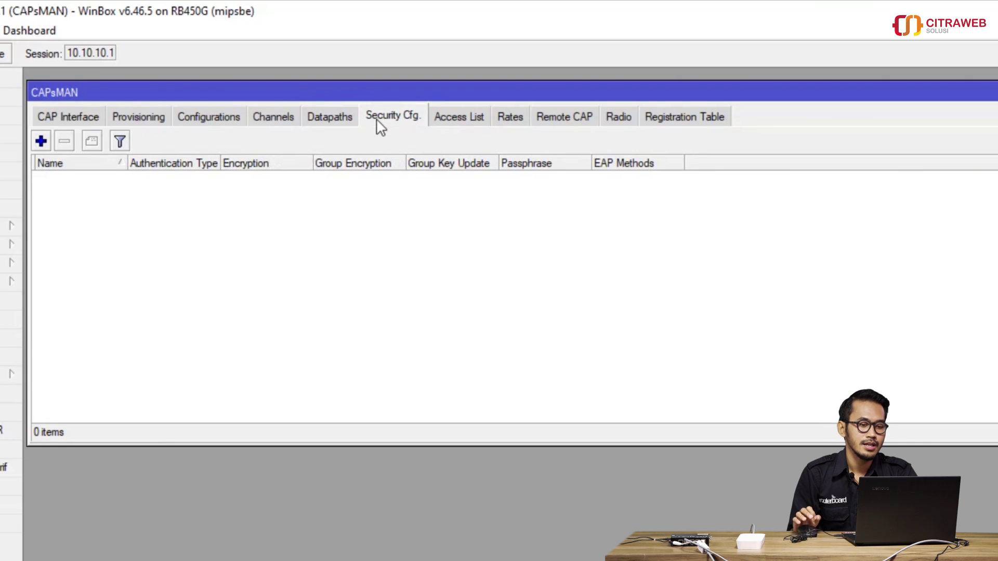
left_click(214, 124)
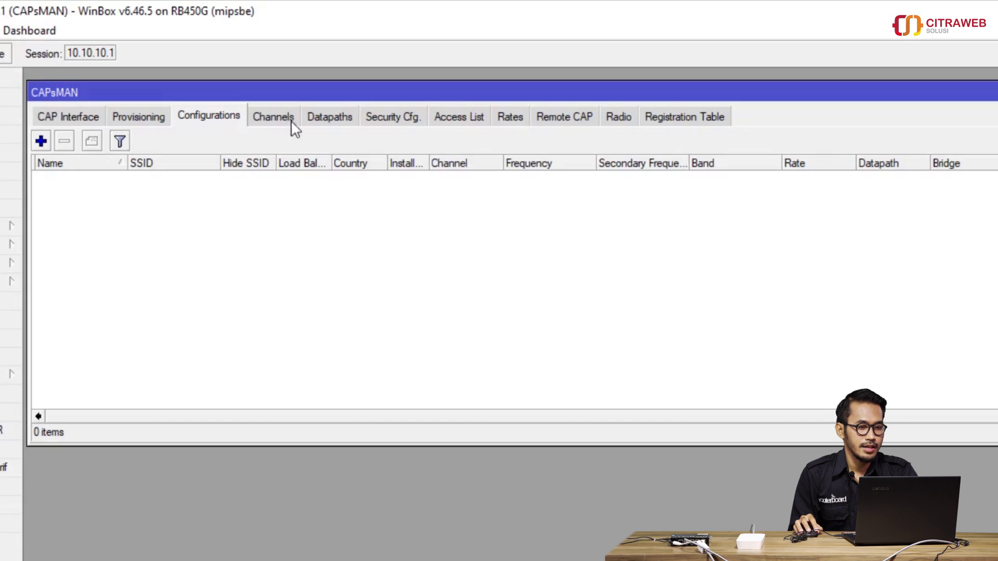
left_click(275, 118)
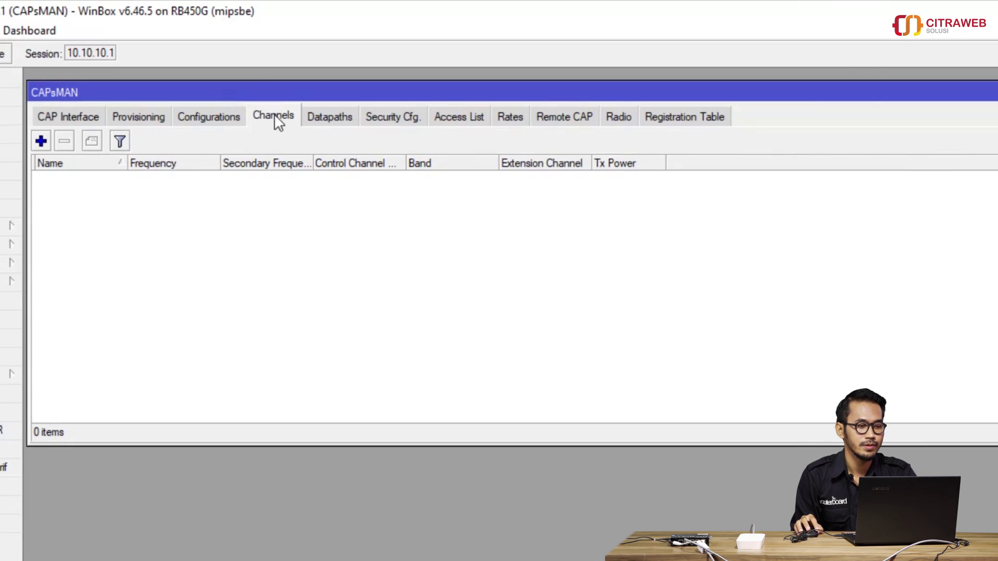
left_click(42, 142)
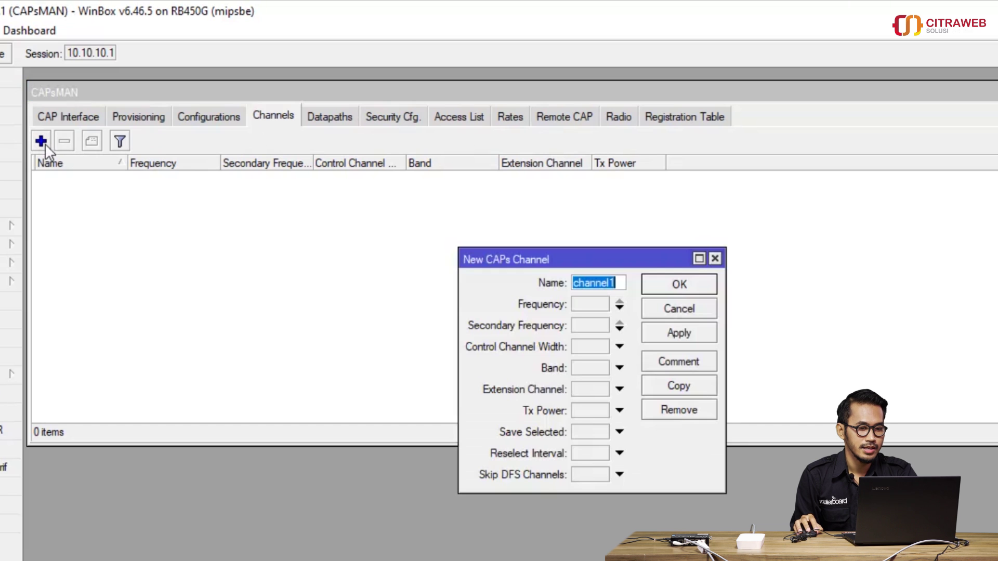
Step: Name the new channel 'ch 2412' and set its frequency to 2412
left_click_drag(485, 263, 329, 234)
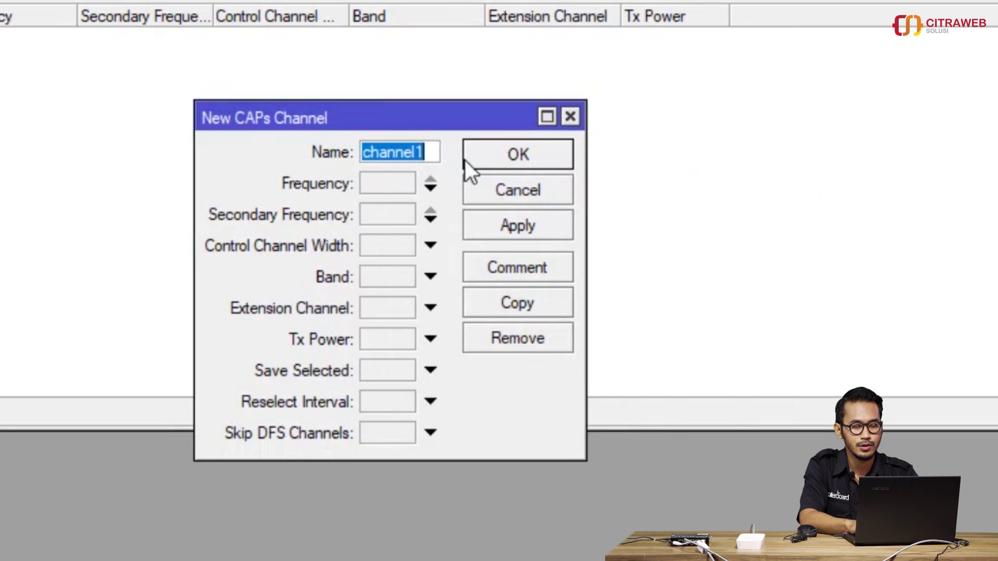
type("2412")
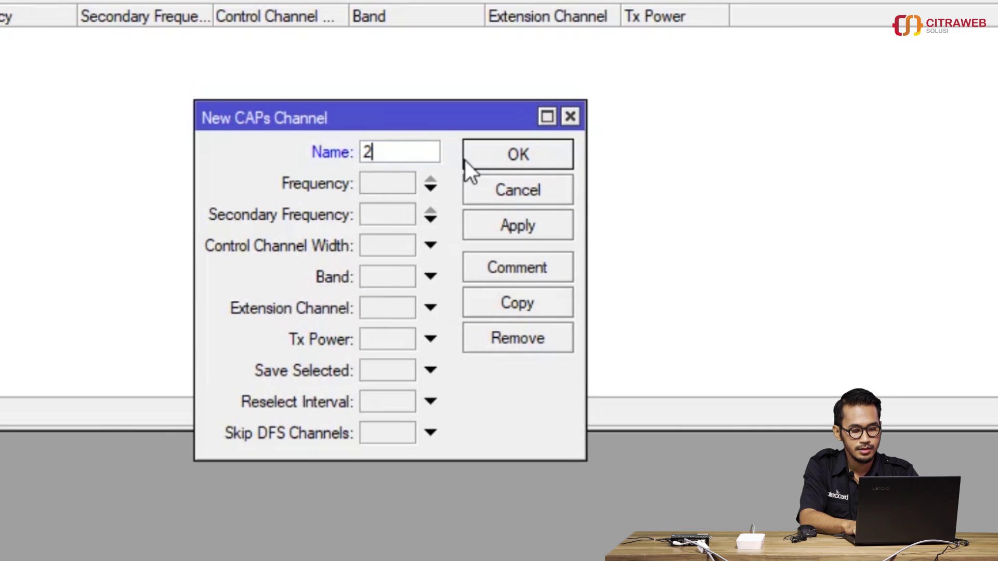
key("Left")
key("Left")
key("Left")
key("Left")
type("ch")
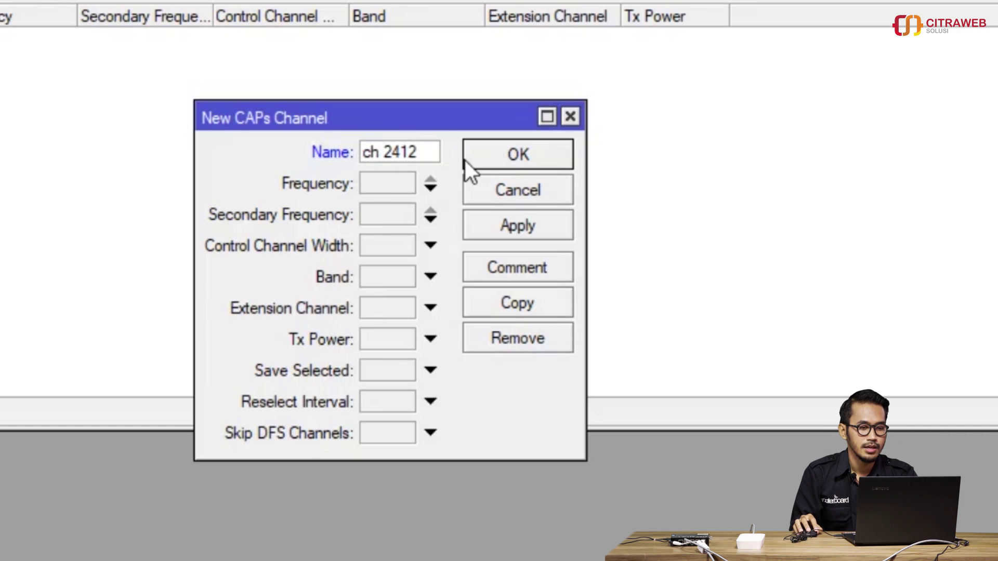
left_click(385, 185)
type("2412")
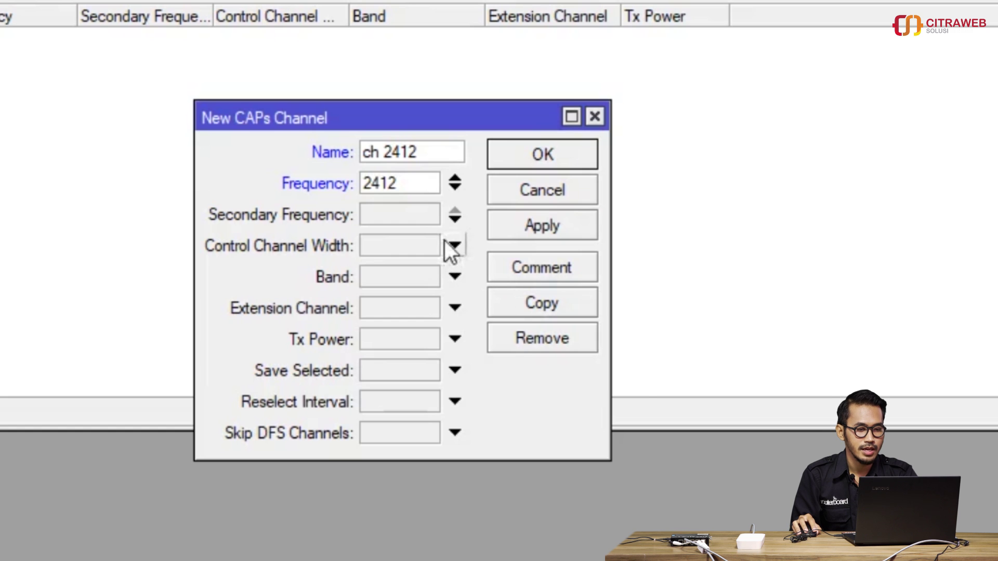
Step: Set control channel width 20Mhz and band 2ghz-b/g/n, then apply and close
left_click(423, 244)
left_click(456, 247)
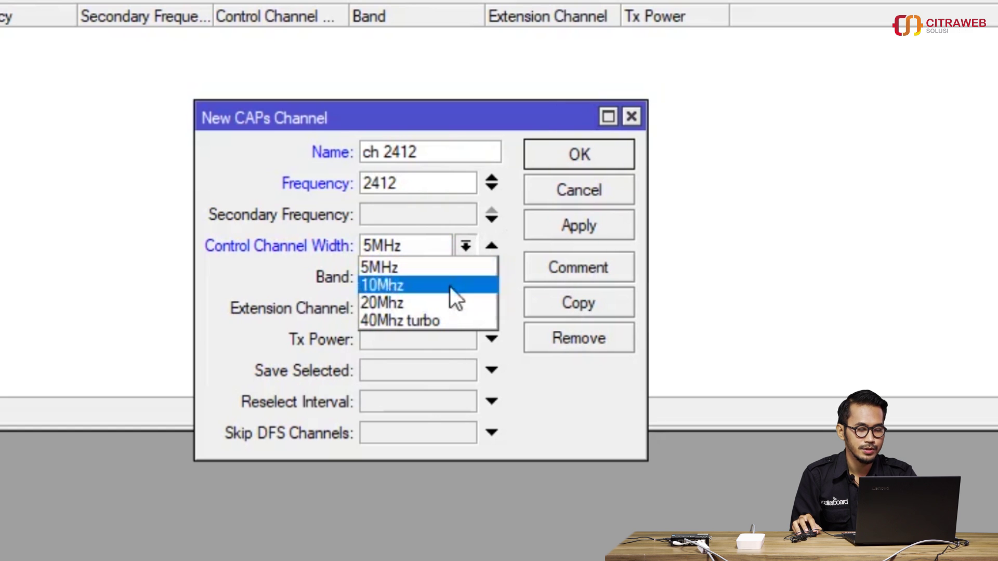
left_click(450, 301)
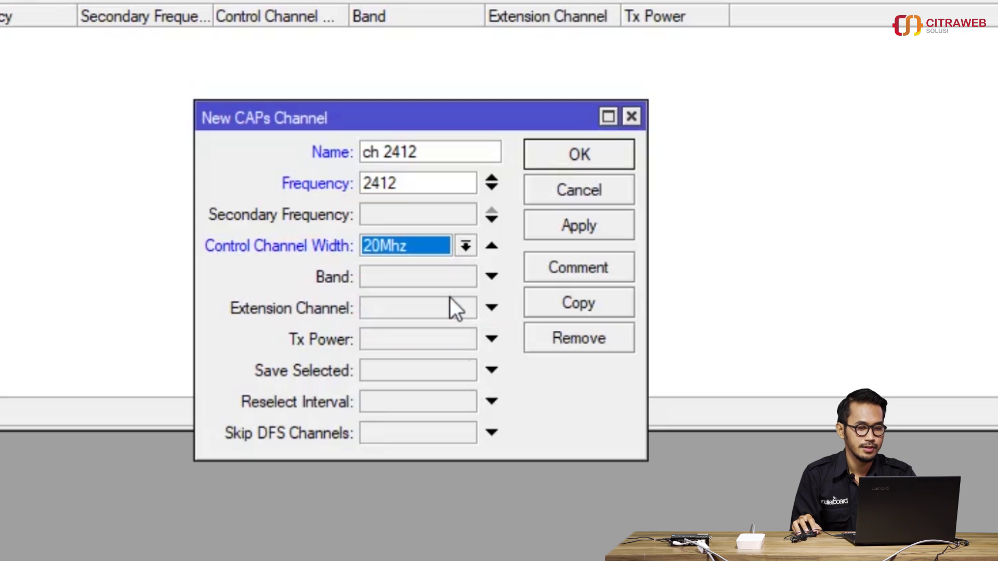
left_click(467, 276)
left_click(467, 275)
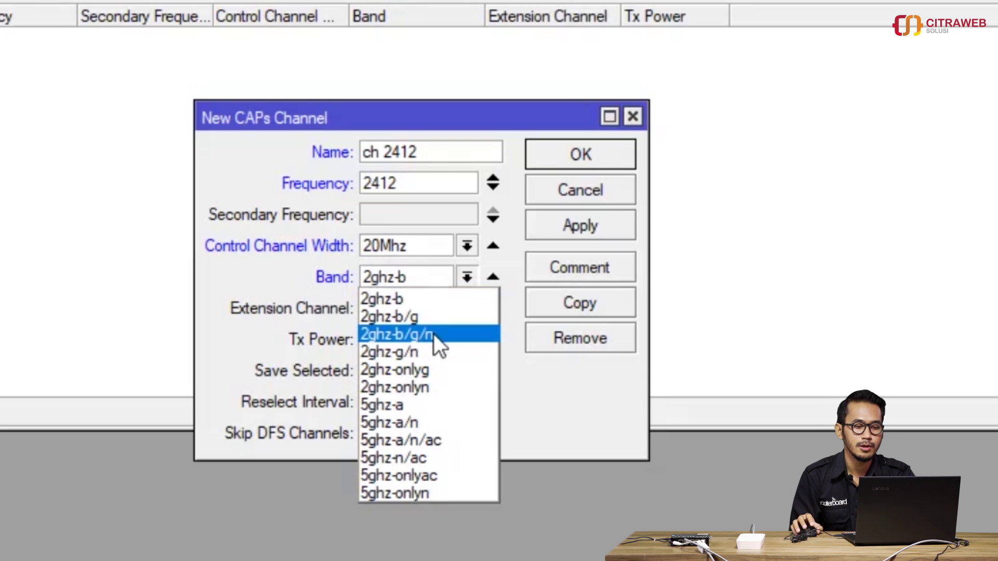
left_click(423, 321)
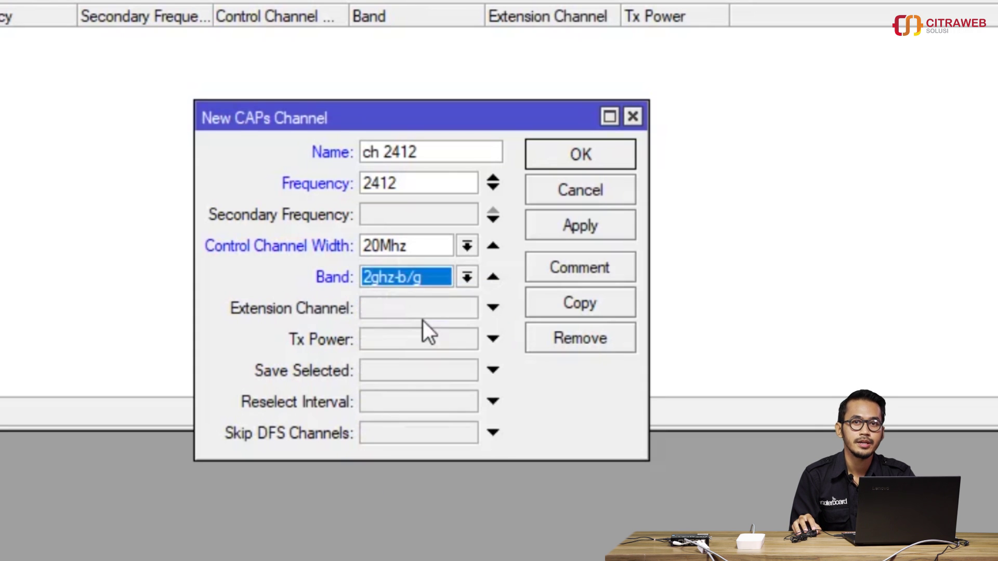
left_click(467, 277)
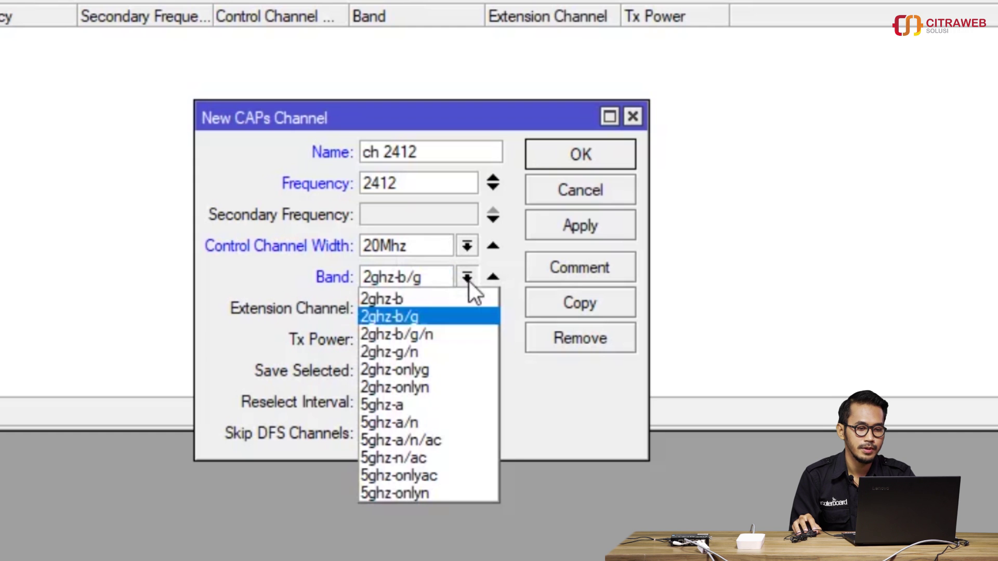
left_click(458, 330)
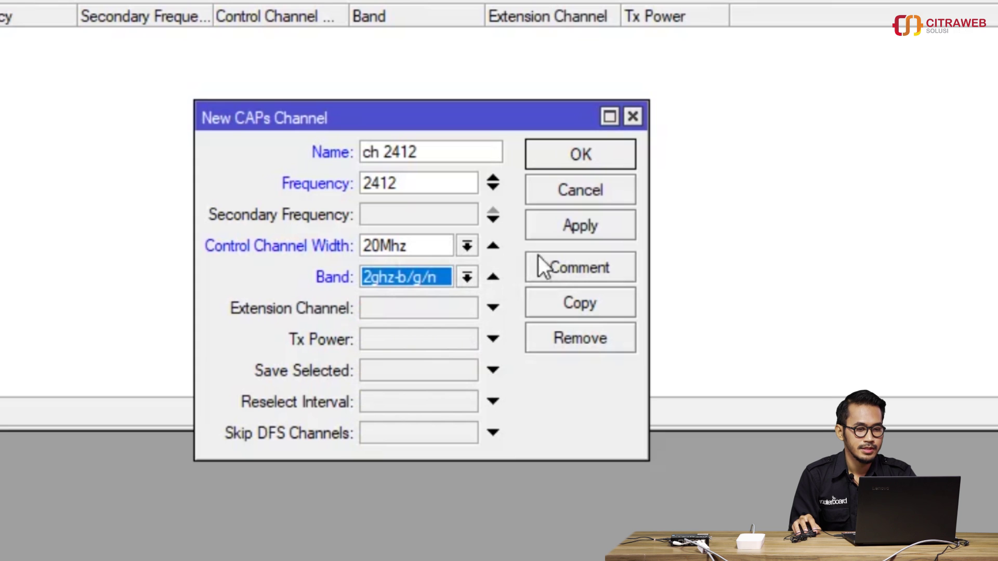
left_click(567, 224)
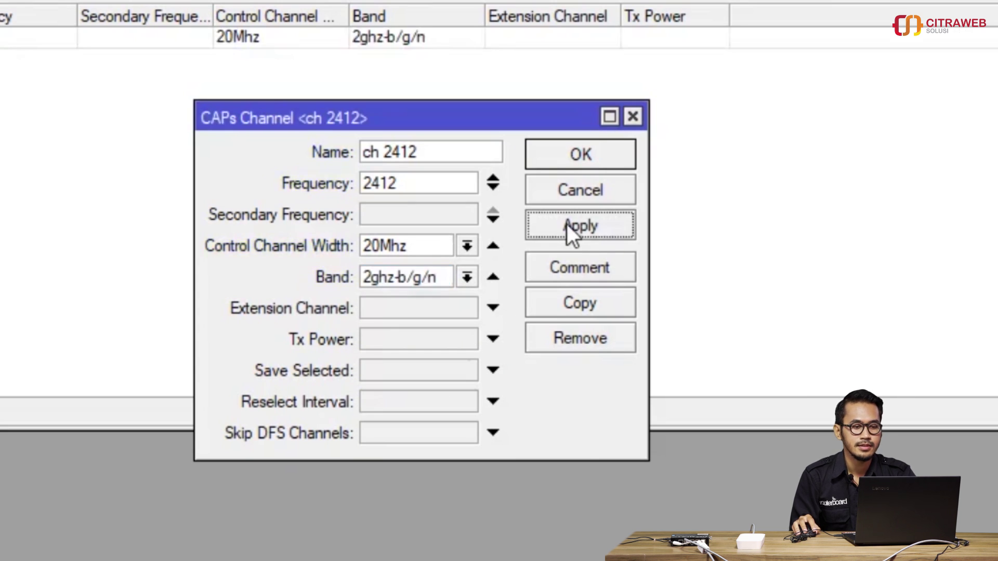
left_click(566, 160)
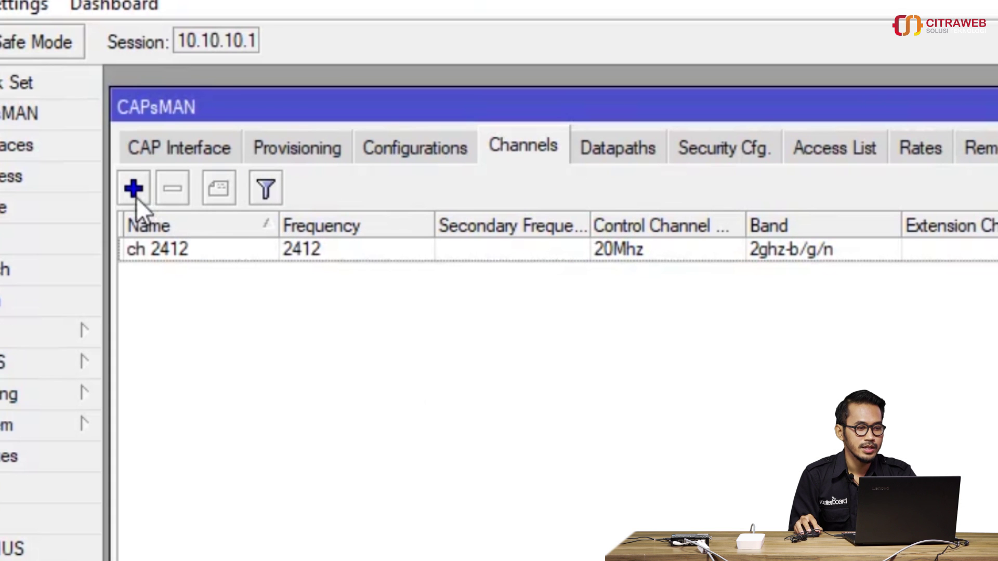
Step: Start a new CAPsMAN channel named 'ch 5825' with frequency 5825
left_click(134, 192)
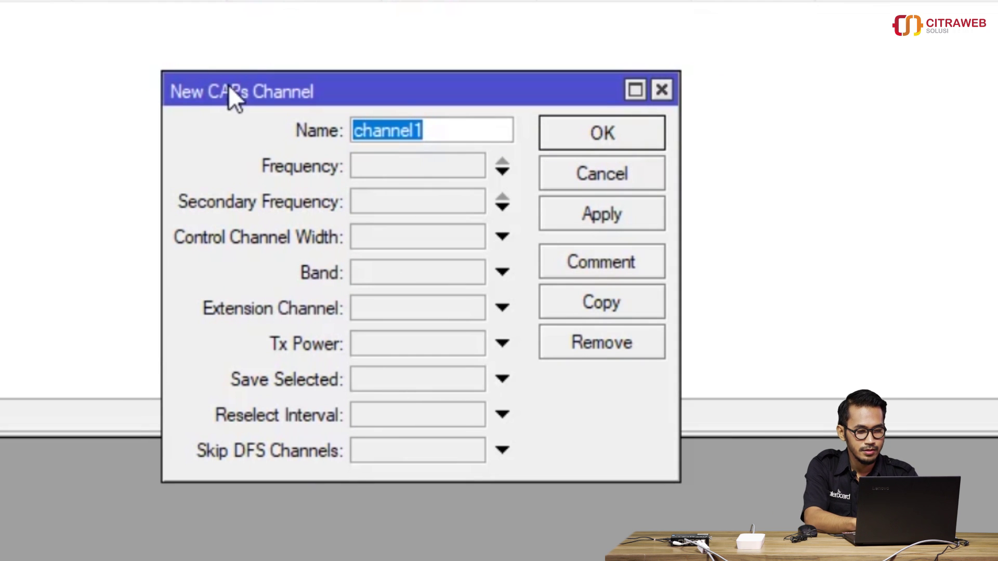
type("ch ")
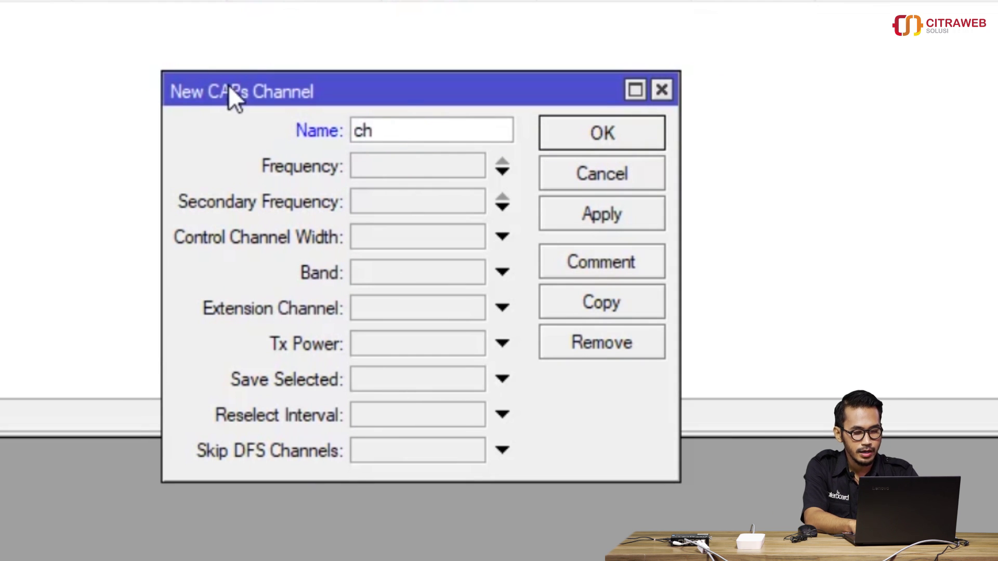
type("5825")
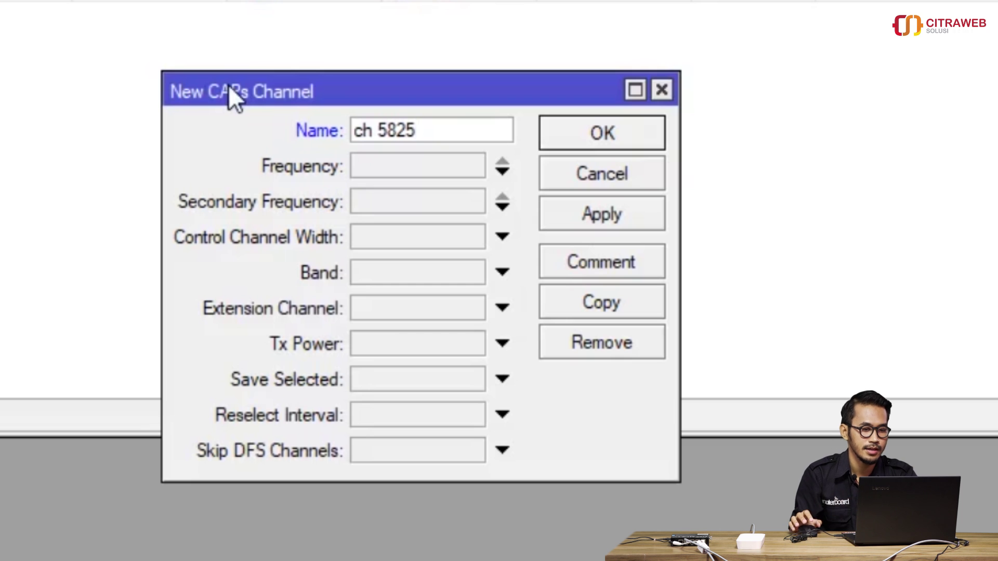
left_click(414, 174)
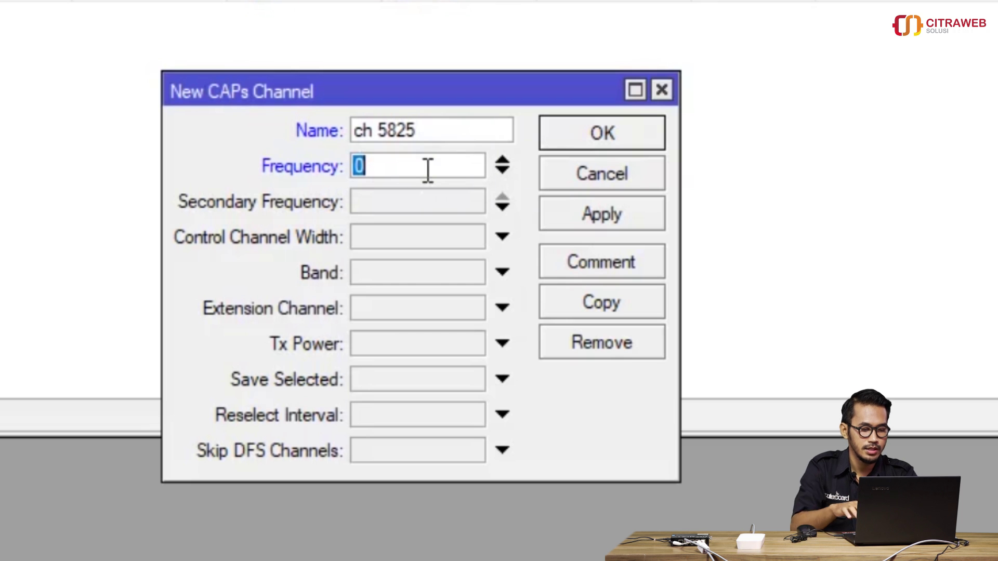
type("5825")
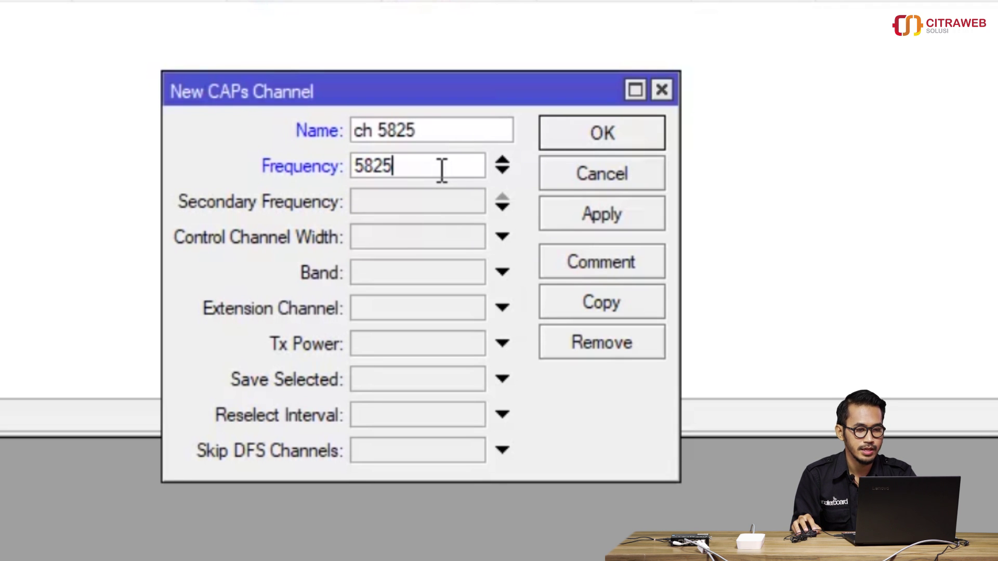
Step: Give ch 5825 20Mhz width and band 5ghz-a/n/ac, save it, and select both channels
left_click(482, 237)
left_click(472, 239)
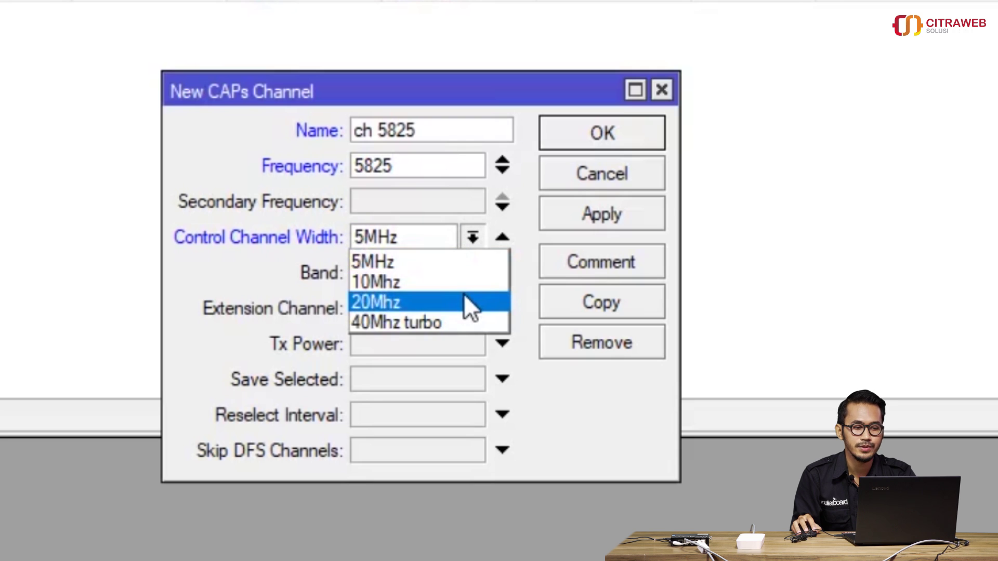
left_click(463, 295)
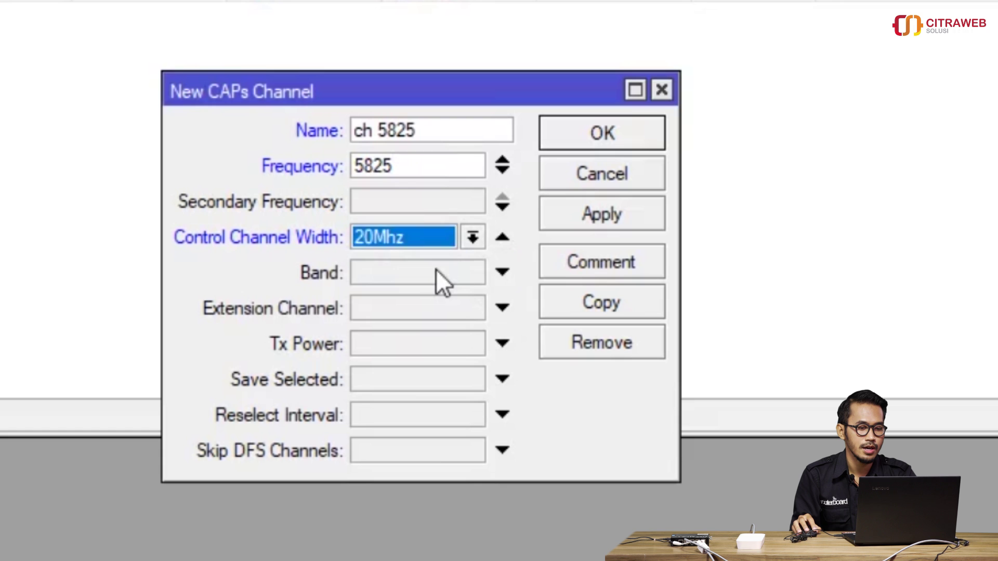
left_click(435, 269)
left_click(464, 273)
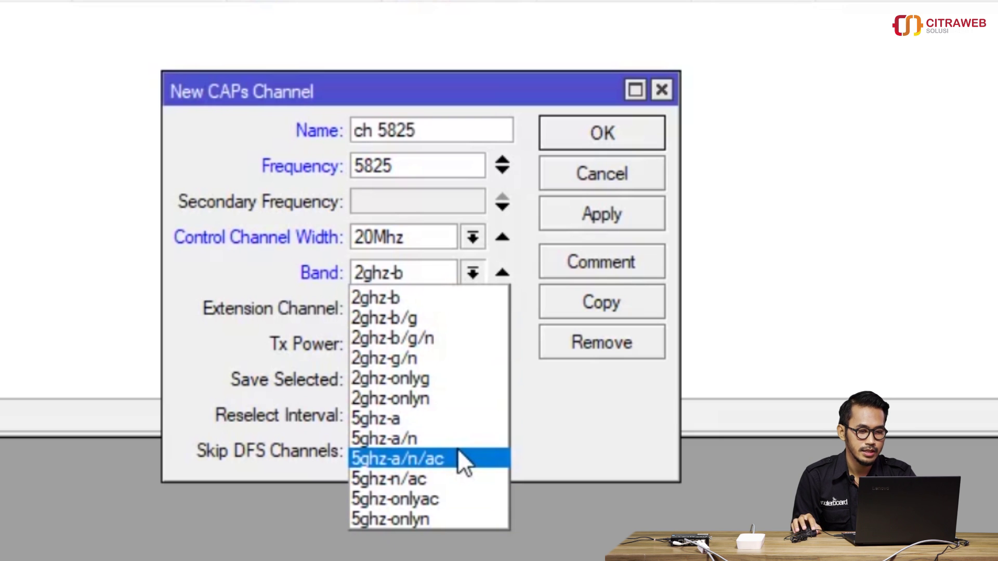
left_click(422, 459)
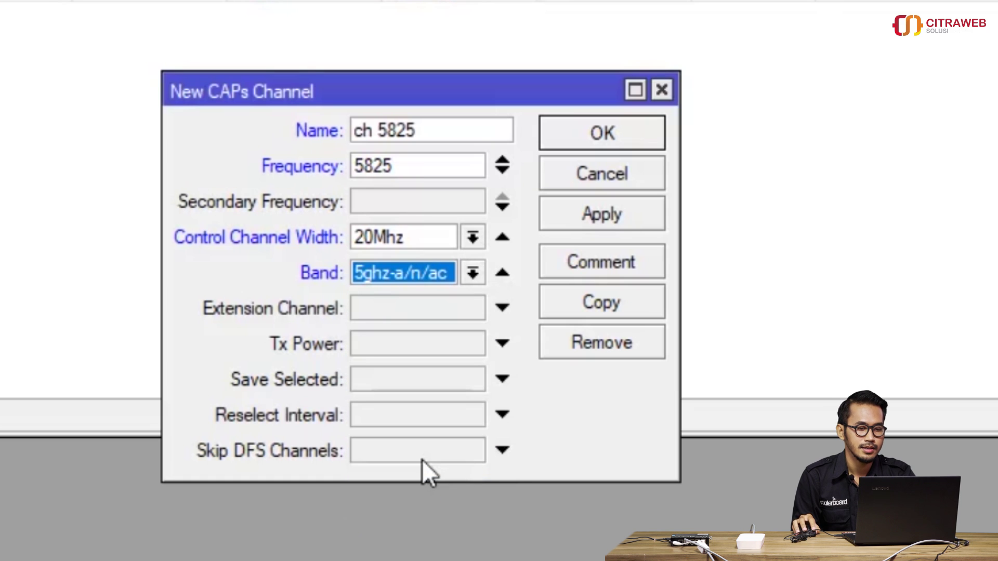
left_click(581, 210)
left_click(588, 138)
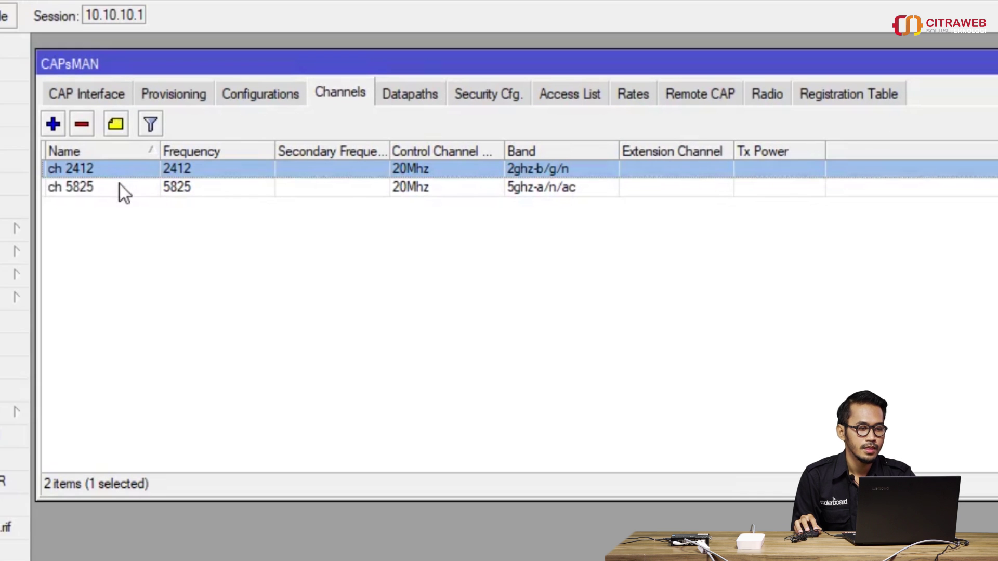
left_click(120, 186, "shift")
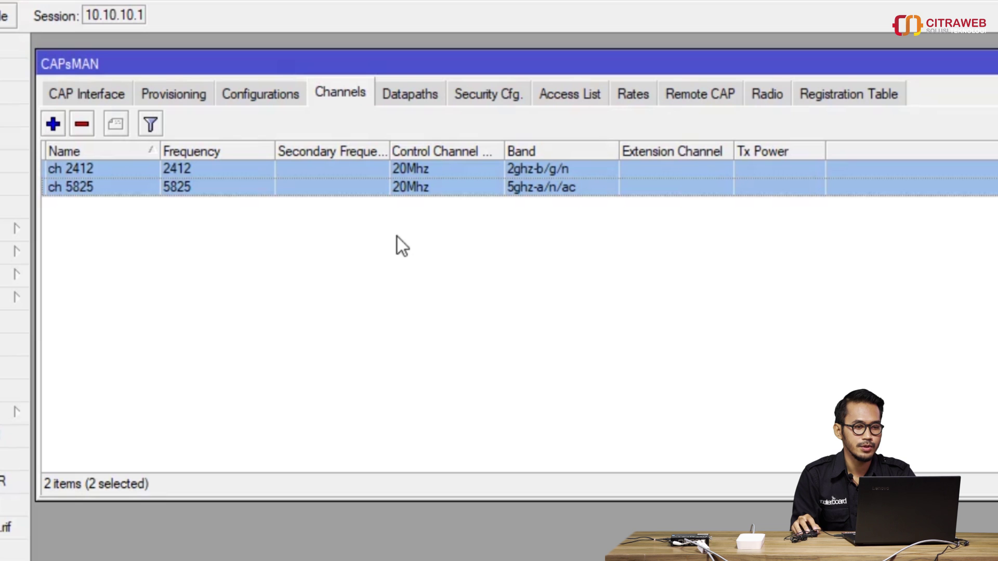
Step: Show the still-empty CAPsMAN Datapaths list, then bring up the Bridge window
left_click(399, 100)
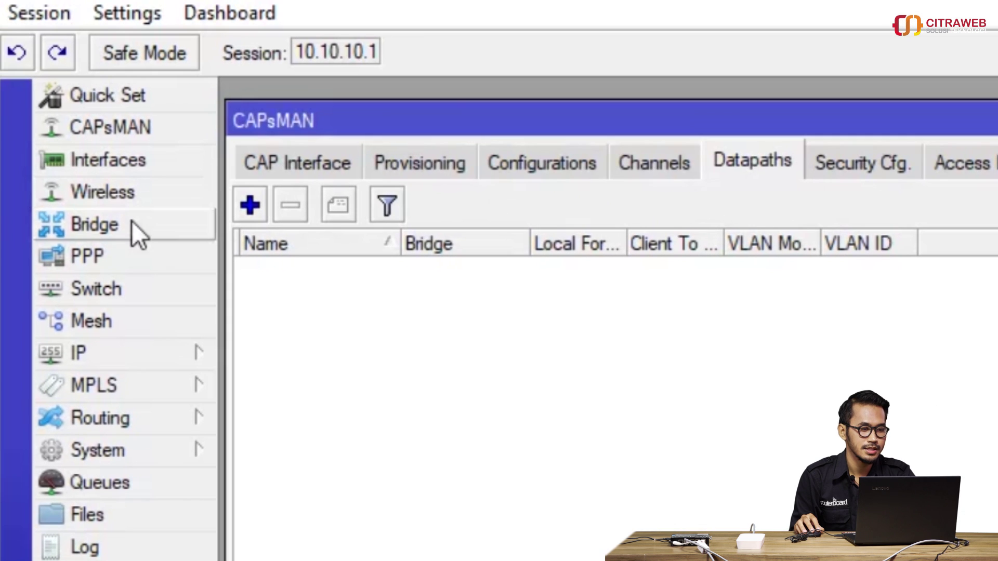
left_click(132, 220)
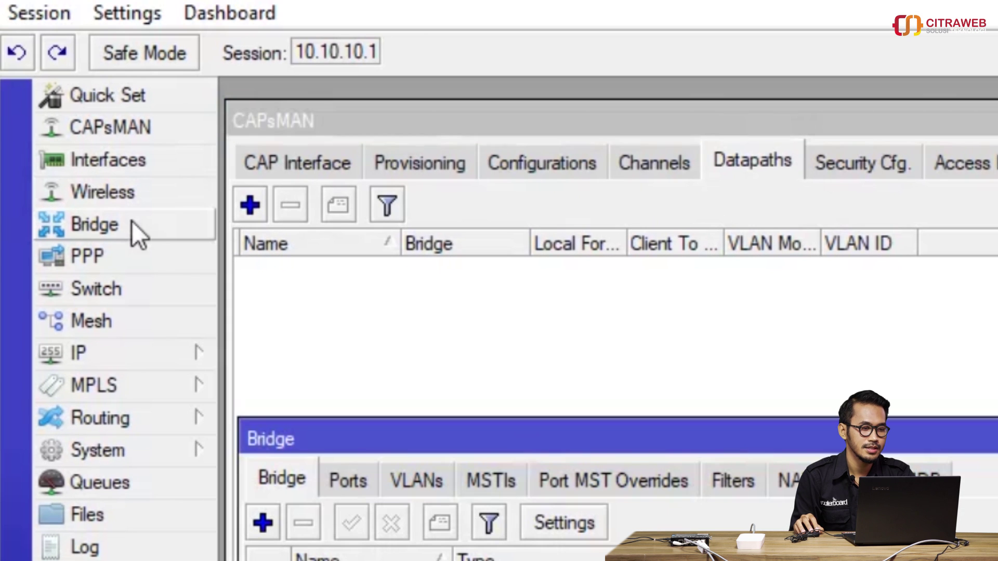
Step: Check that bridge-CAP exists and only Bridge-LAN has ports ether2 and ether5, then return to CAPsMAN
left_click_drag(367, 450, 385, 323)
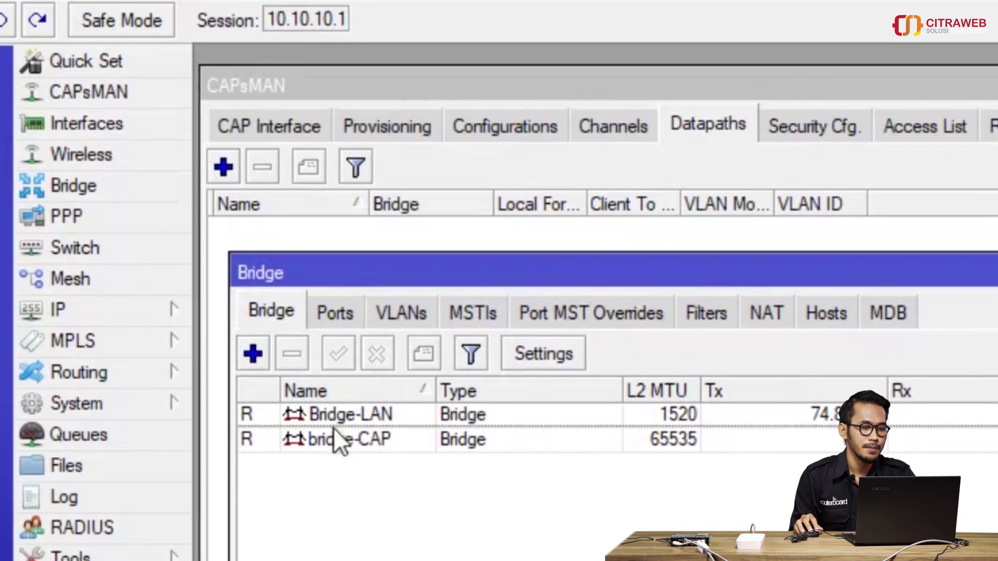
left_click(335, 439)
left_click_drag(403, 273, 386, 310)
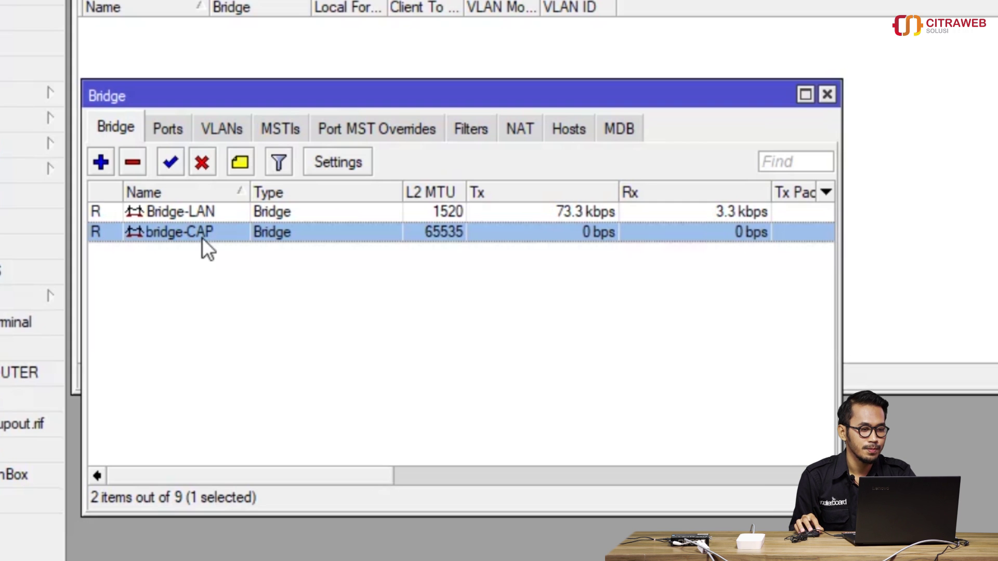
left_click(164, 133)
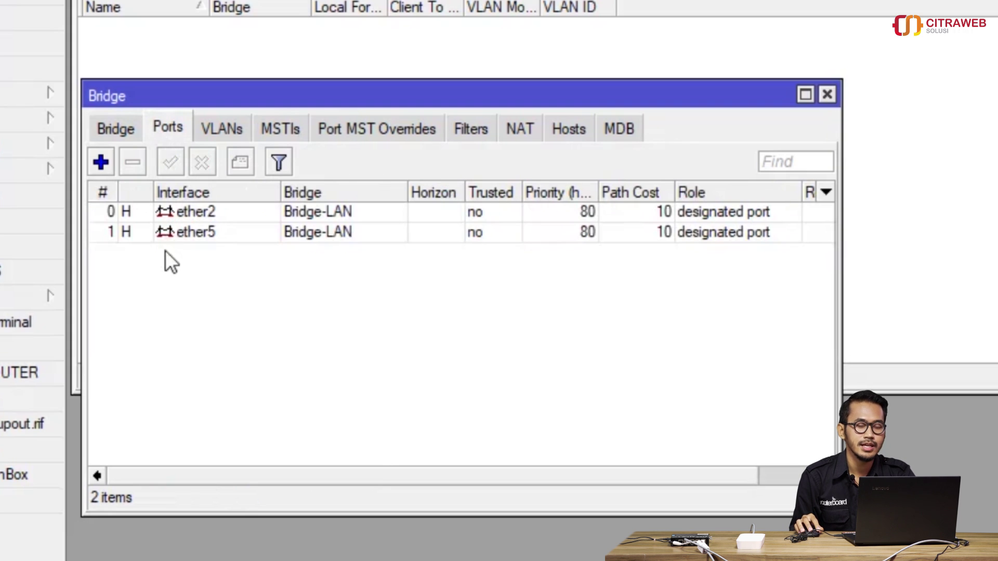
left_click_drag(160, 101, 189, 112)
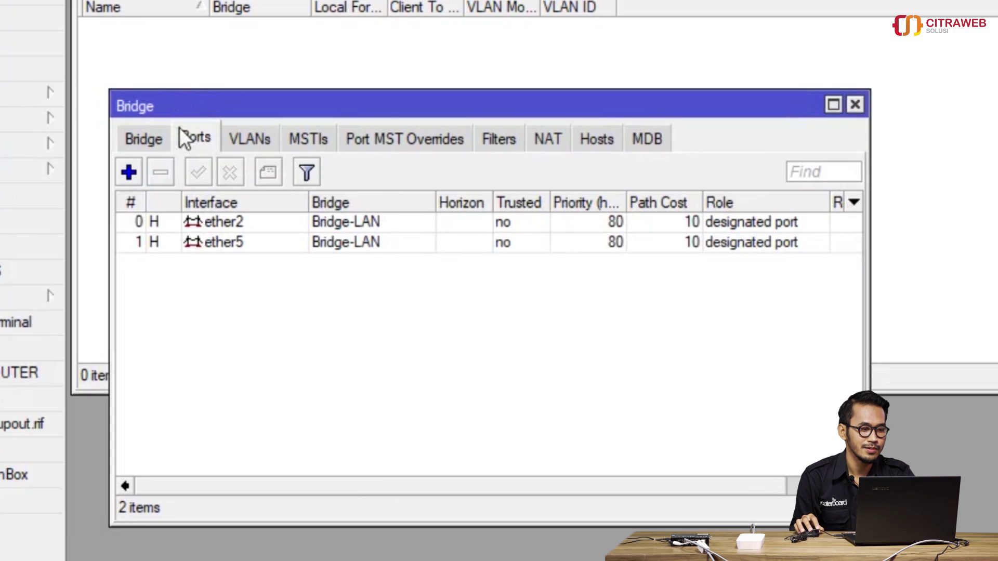
left_click(157, 136)
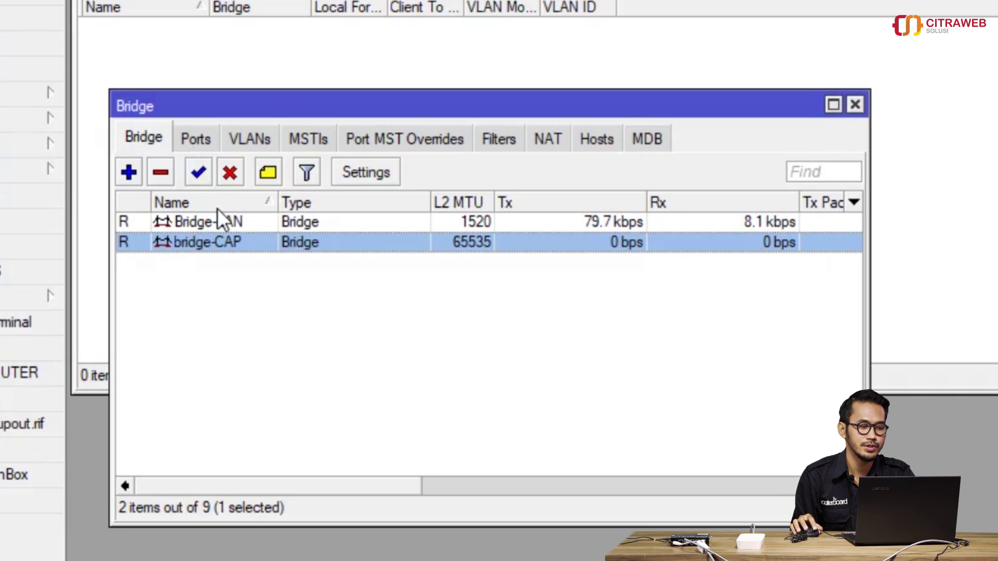
left_click(192, 148)
left_click(156, 144)
left_click(194, 294)
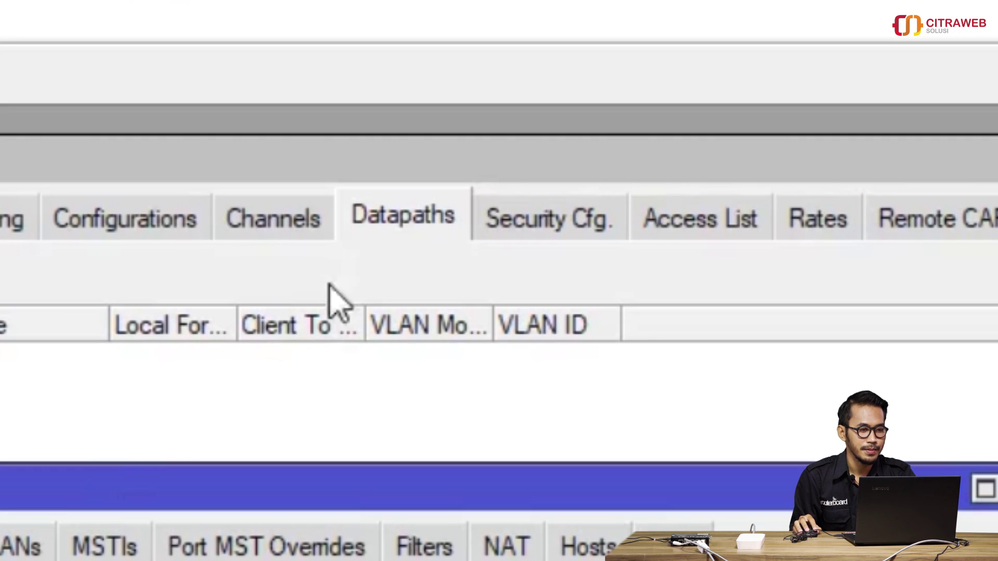
left_click(364, 224)
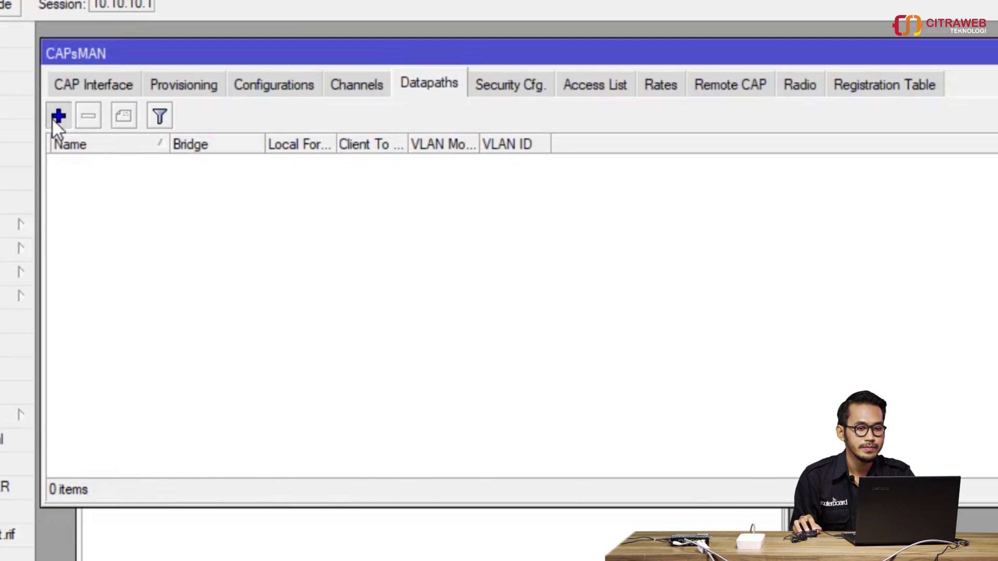
Step: Add datapath1 with bridge set to bridge-CAP and save it
left_click(58, 116)
left_click_drag(628, 225, 506, 158)
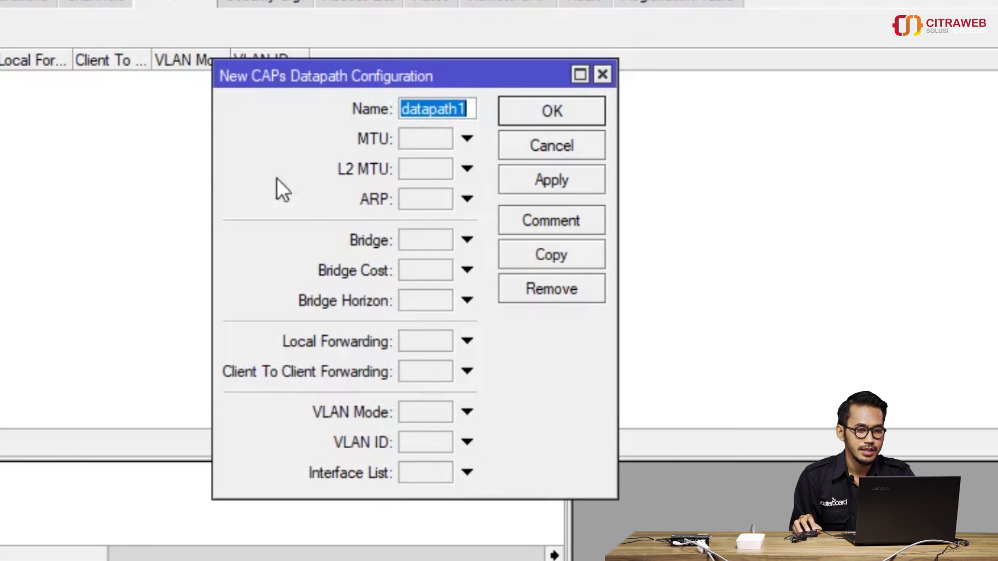
left_click(413, 244)
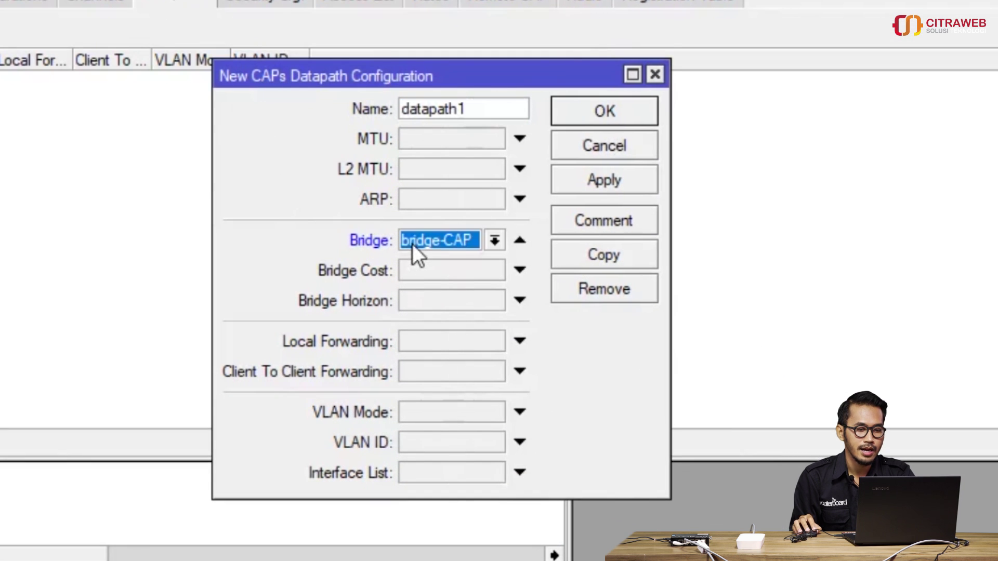
left_click(461, 248)
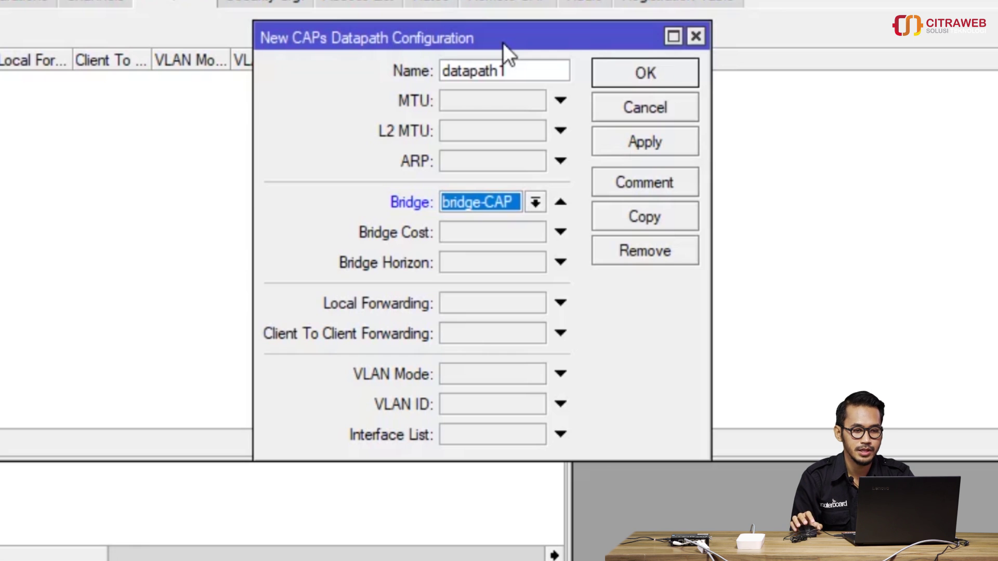
left_click(677, 139)
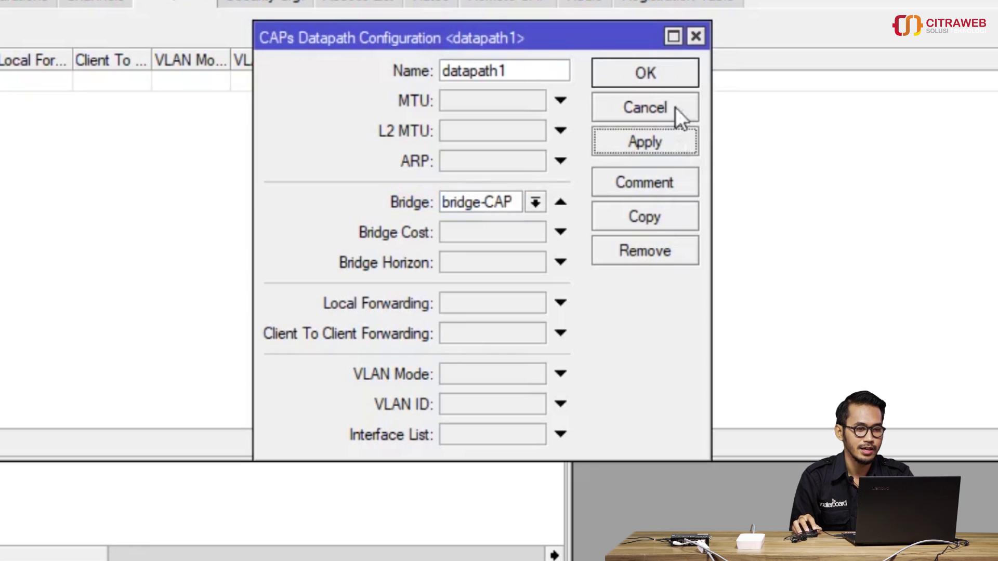
left_click(676, 65)
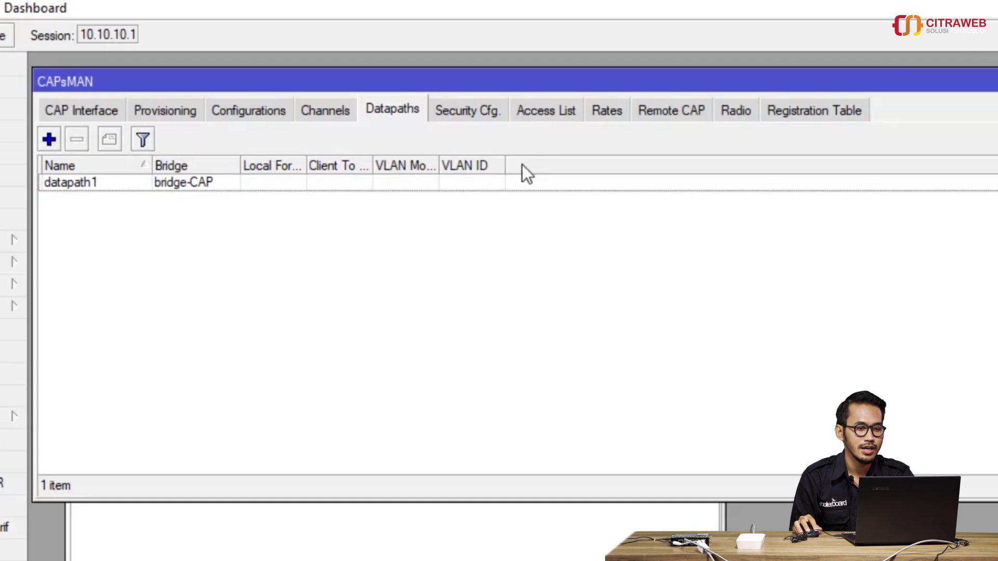
Step: Create security profile security1 with WPA PSK, WPA2 PSK, and aes ccm encryption and group encryption
left_click(478, 112)
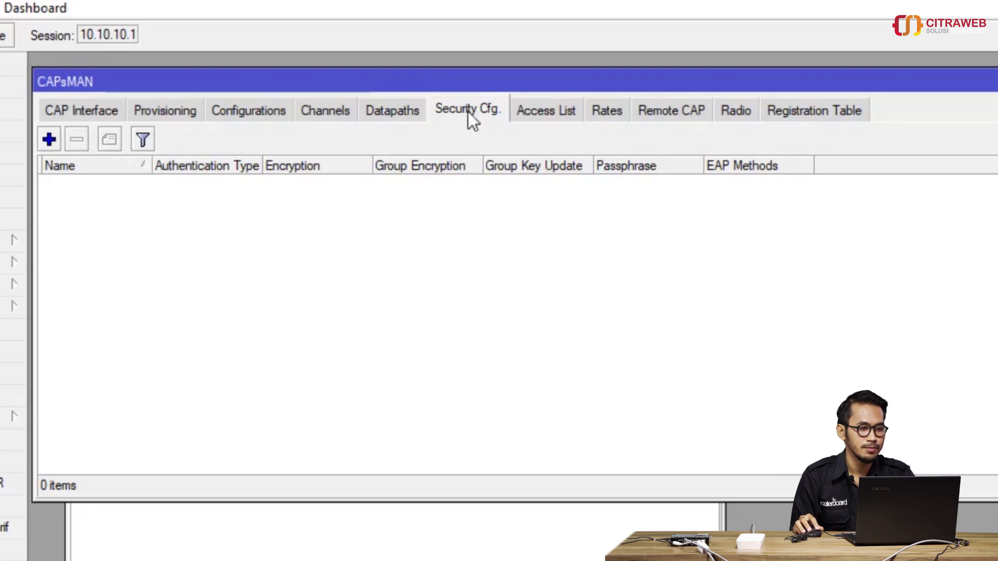
left_click(49, 139)
left_click_drag(553, 270, 415, 194)
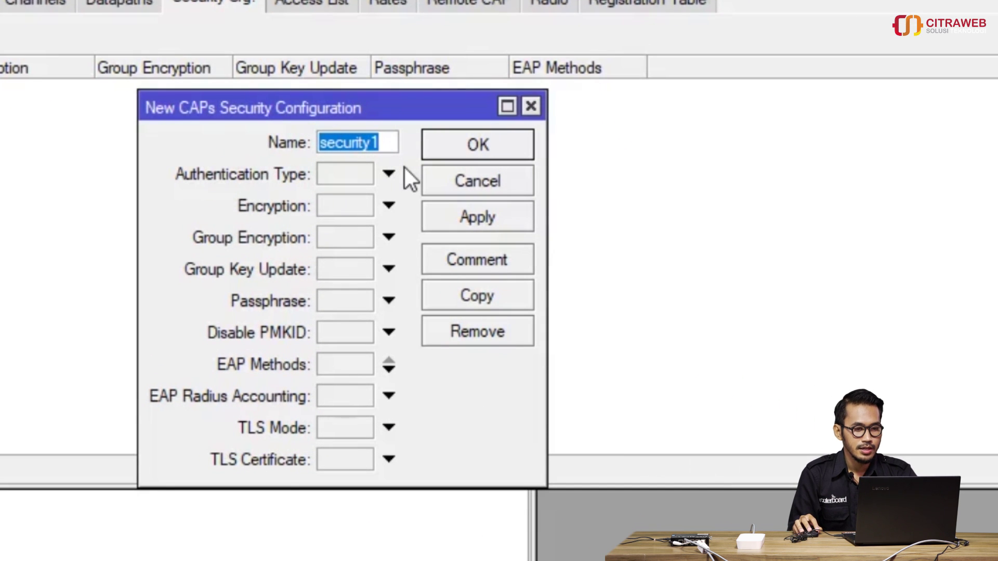
left_click(389, 173)
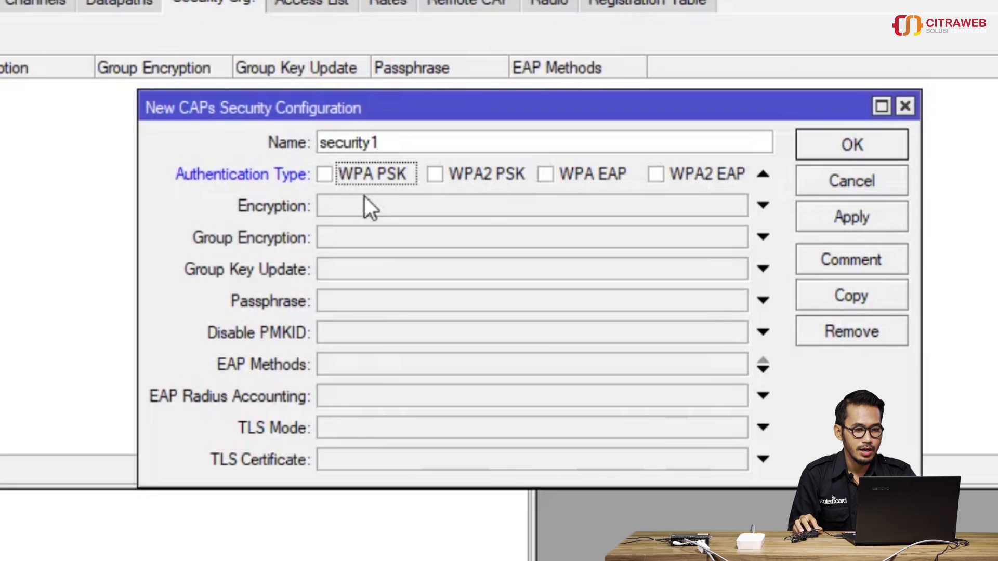
left_click(335, 170)
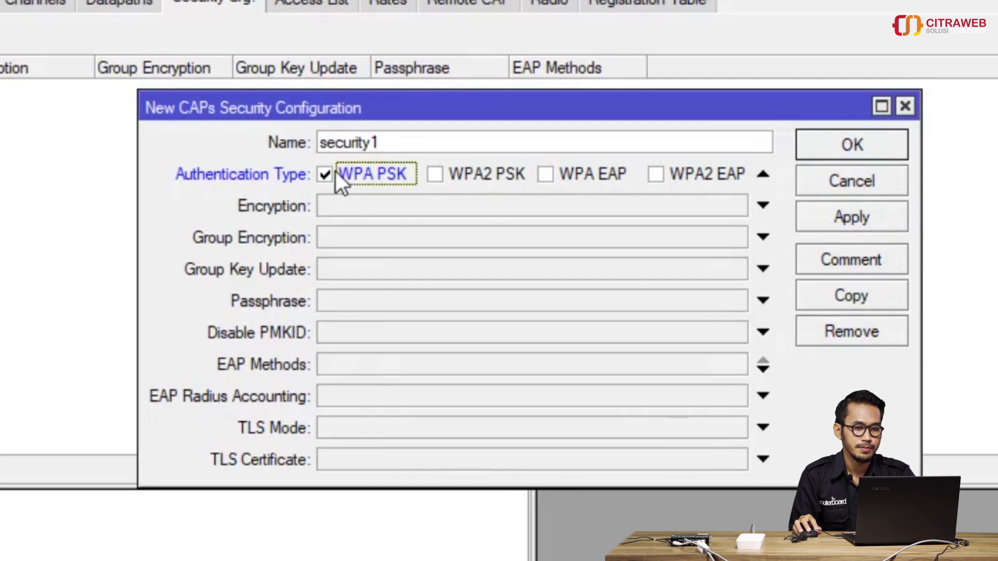
left_click(467, 173)
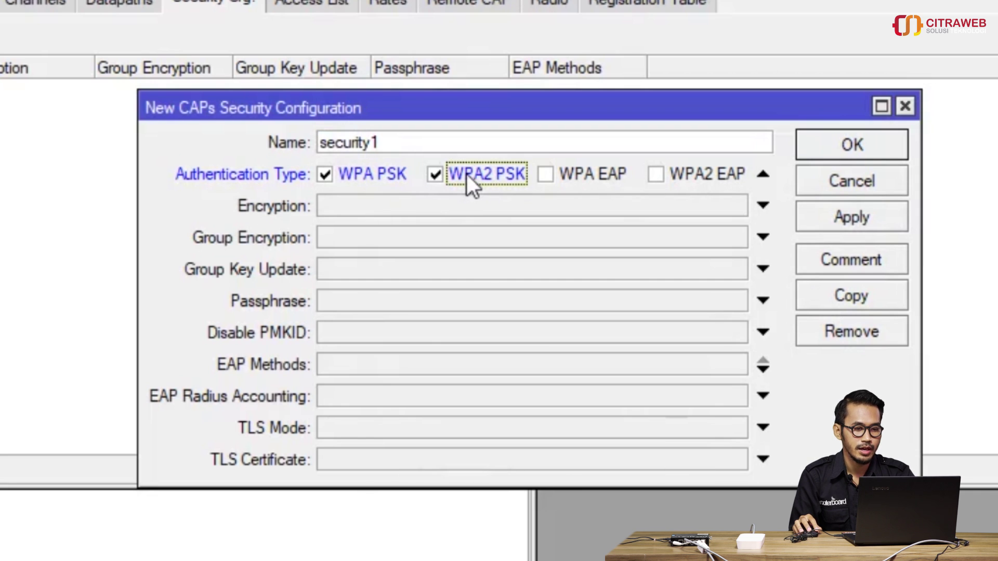
left_click(435, 208)
left_click(356, 207)
left_click(360, 231)
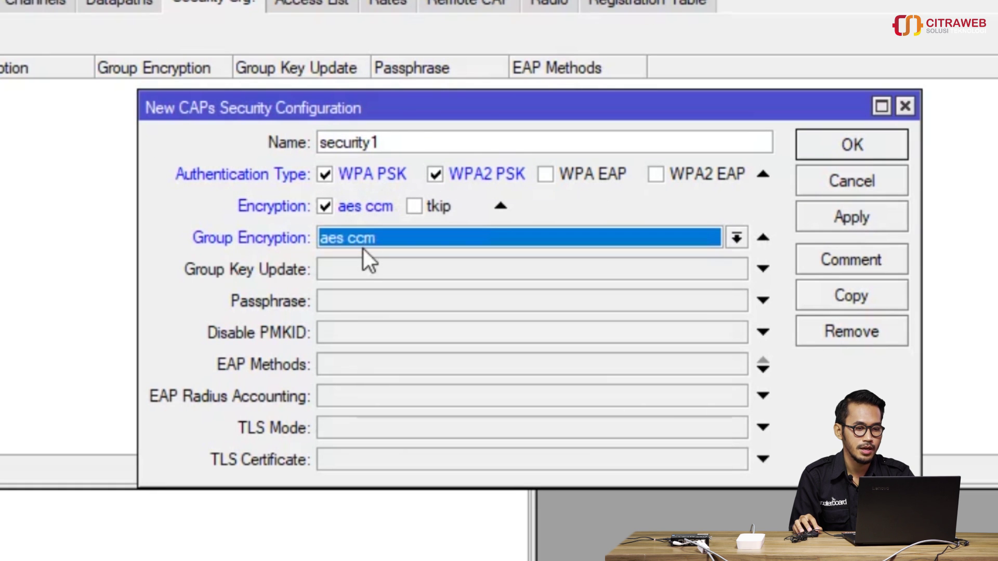
Step: Enter the Wi-Fi passphrase, save security1, and show the empty configurations list
left_click(366, 305)
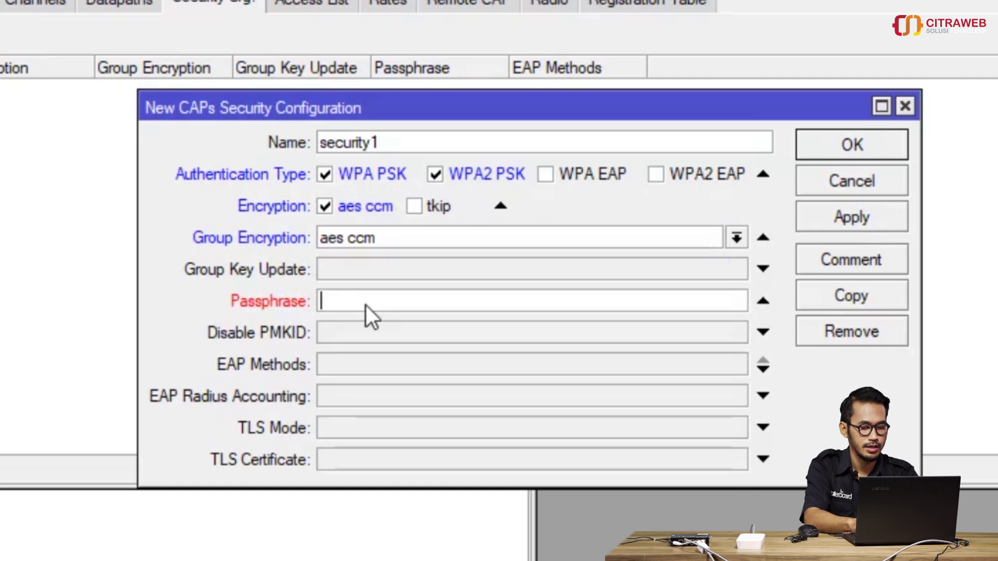
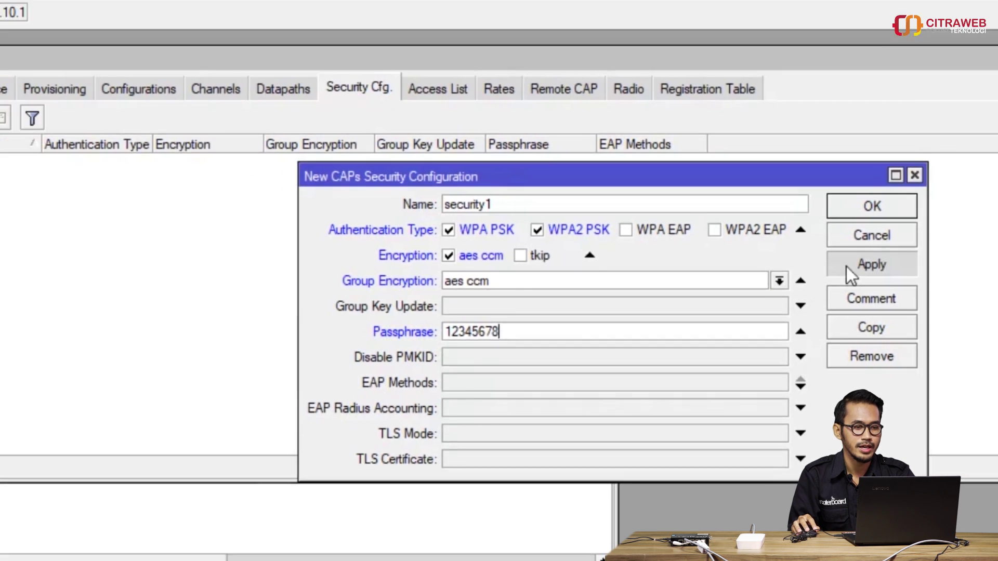
left_click(852, 217)
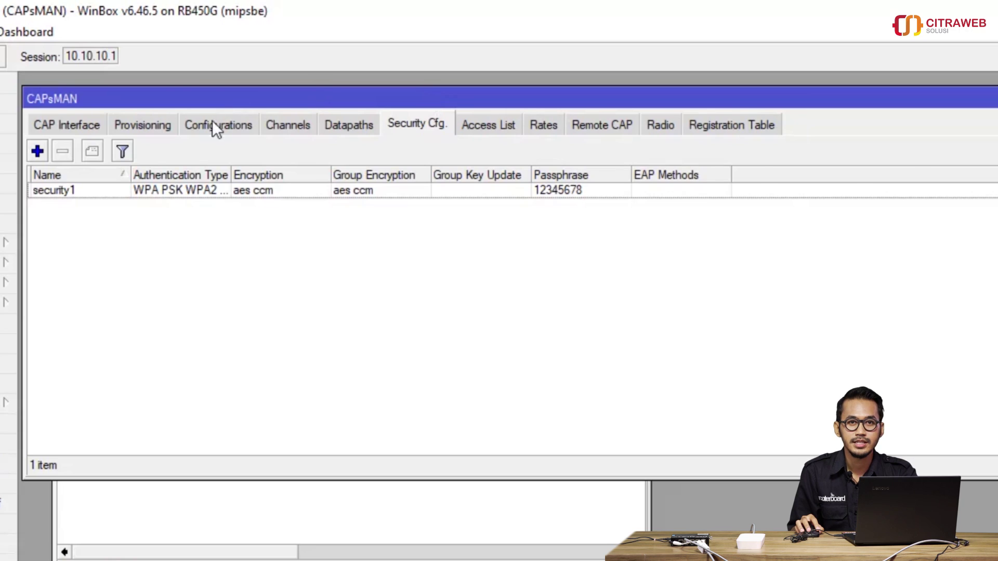
left_click(216, 127)
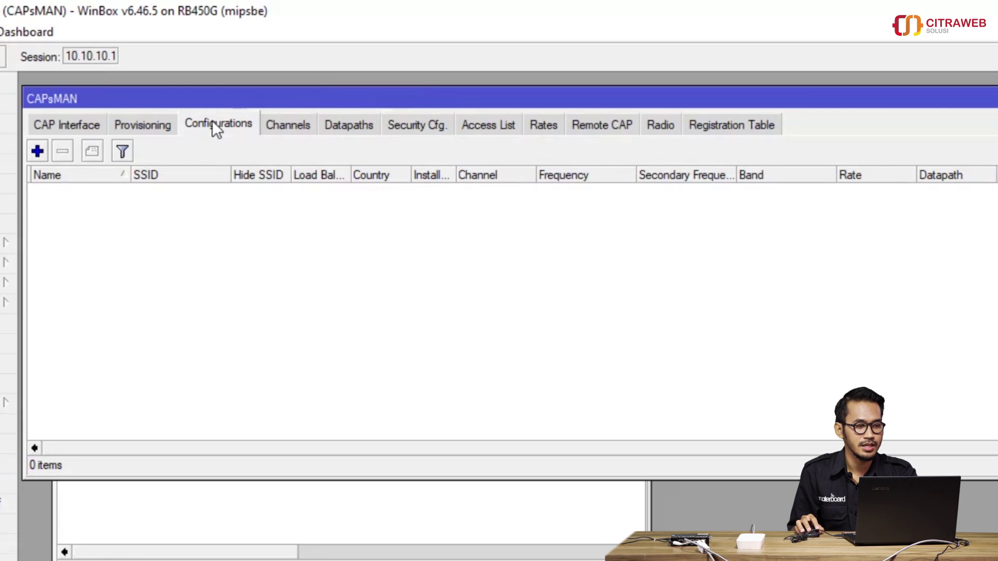
Step: Create configuration template-1 in ap mode with SSID Tamu-Test, widening the dialog to show all tabs
left_click(37, 150)
left_click_drag(514, 156, 451, 174)
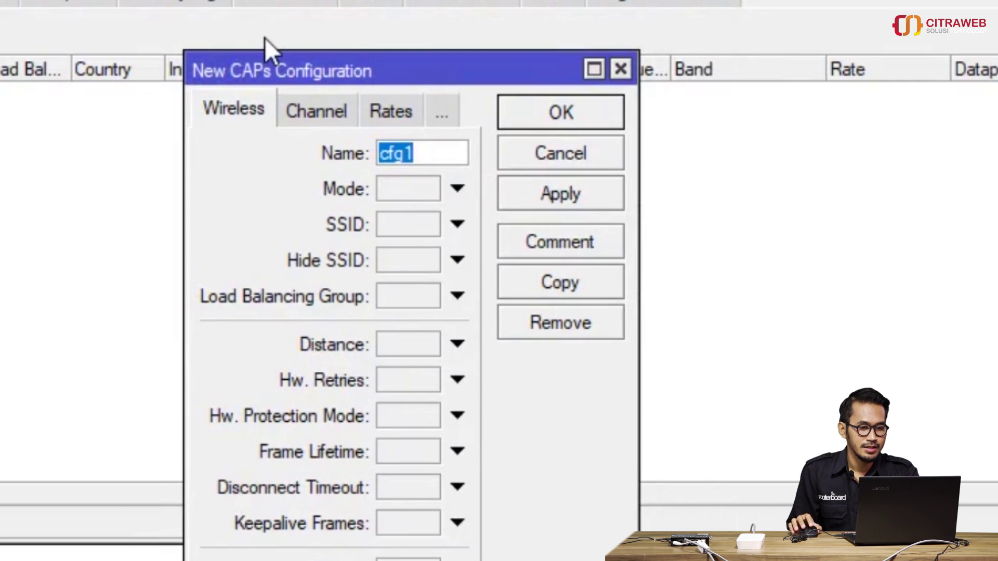
type("template-1")
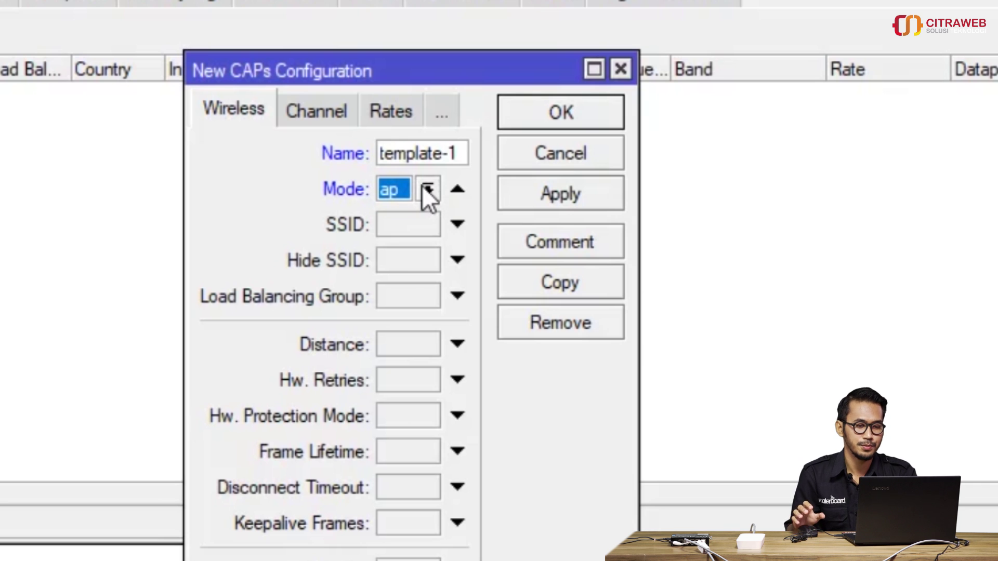
left_click(400, 225)
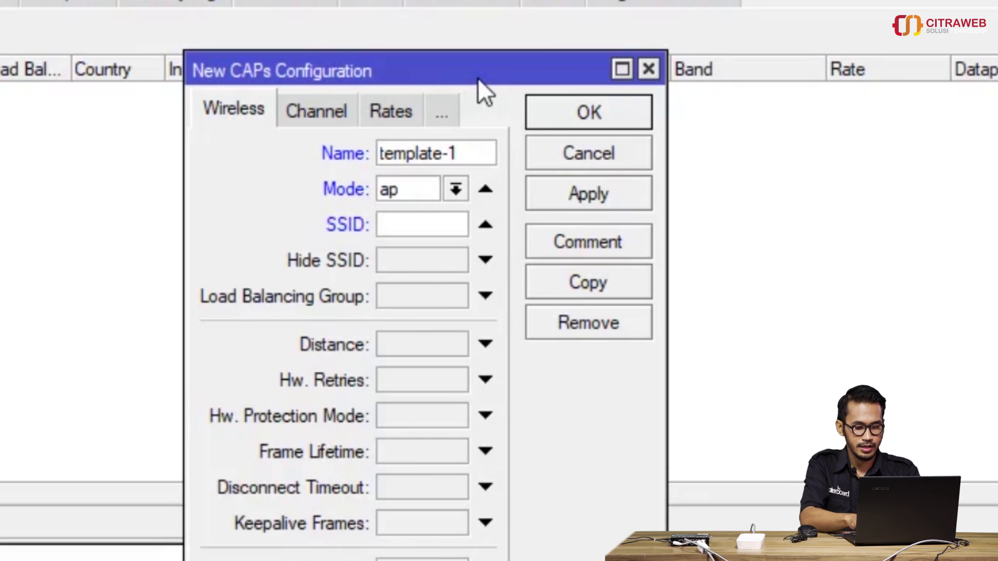
type("Tamu-Test")
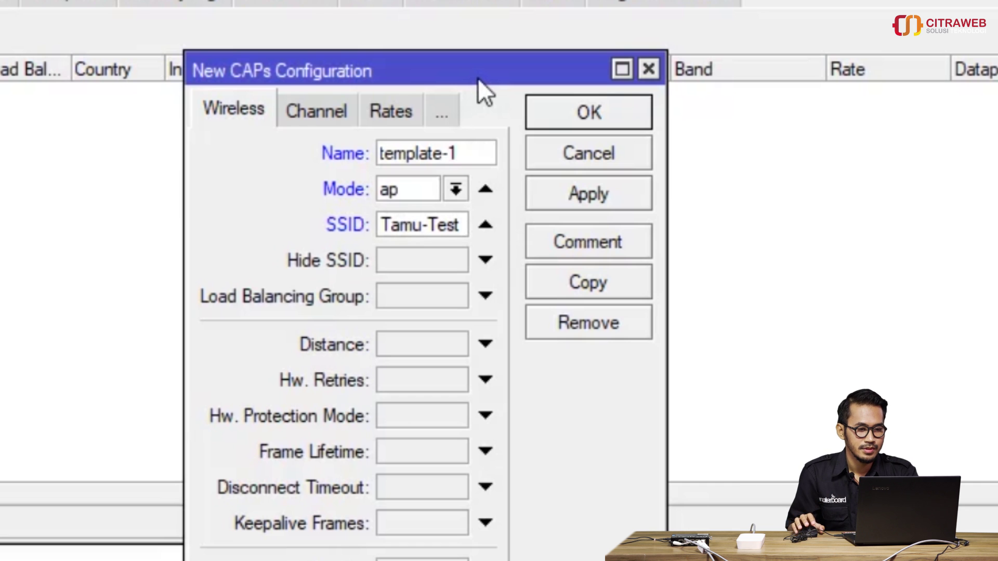
left_click_drag(478, 78, 420, 68)
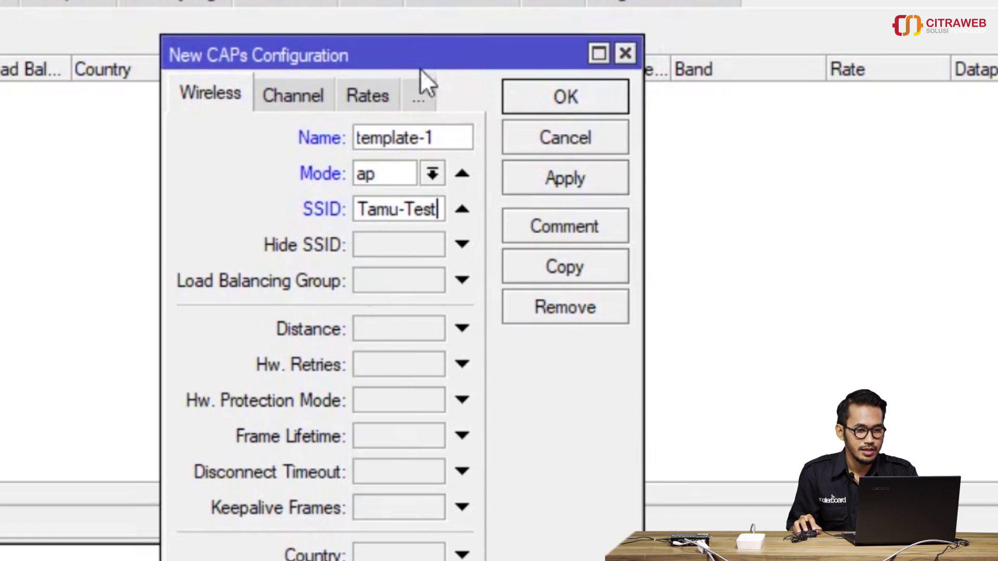
left_click_drag(645, 169, 968, 190)
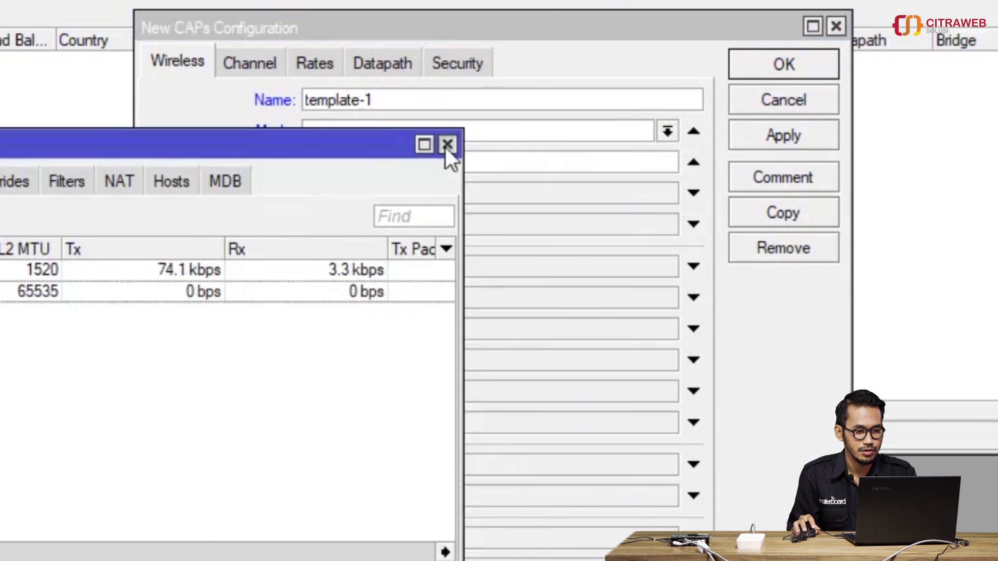
Step: Close the Bridge window and set template-1's datapath to datapath1
left_click(447, 145)
left_click_drag(410, 25, 366, 26)
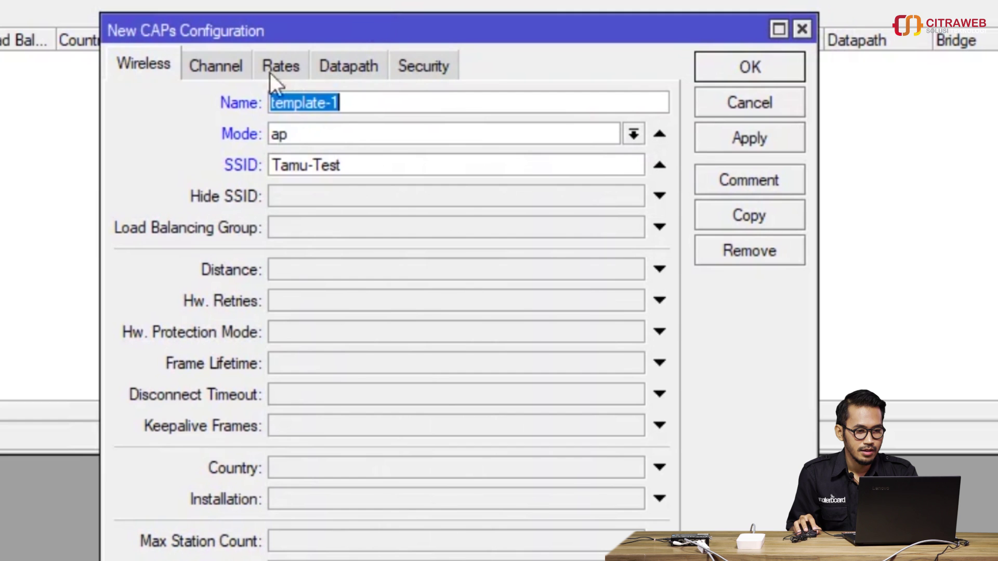
left_click(224, 67)
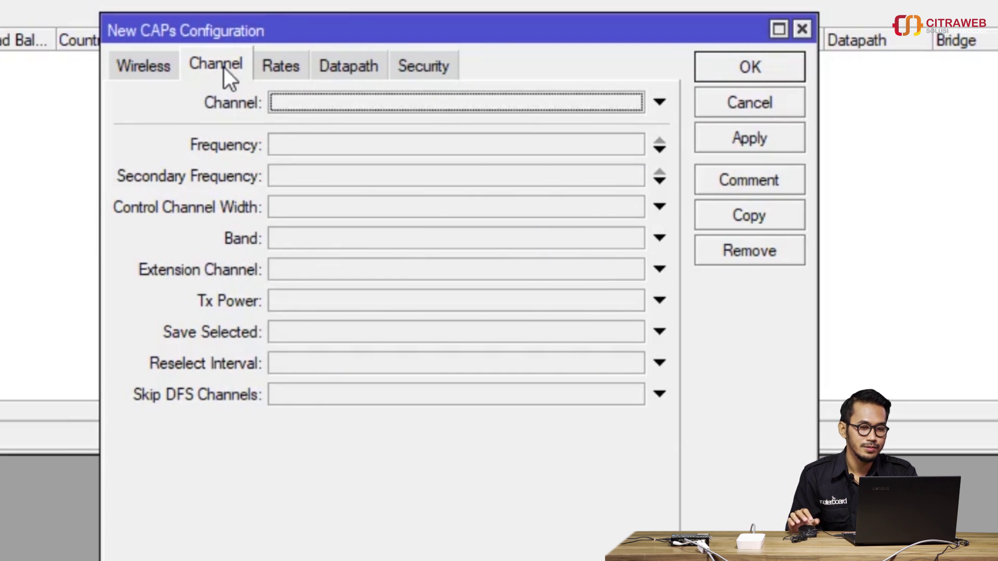
left_click(277, 66)
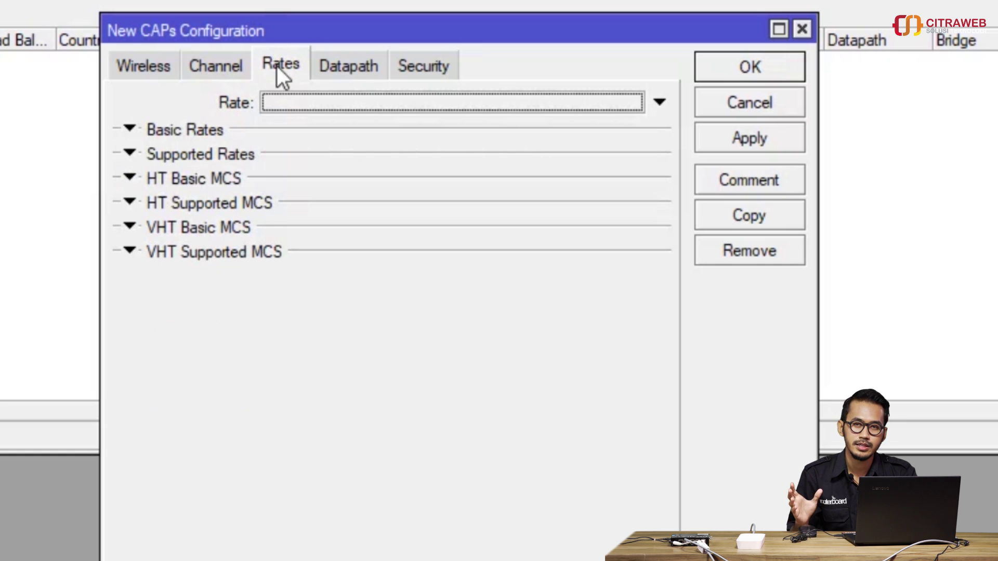
left_click(325, 64)
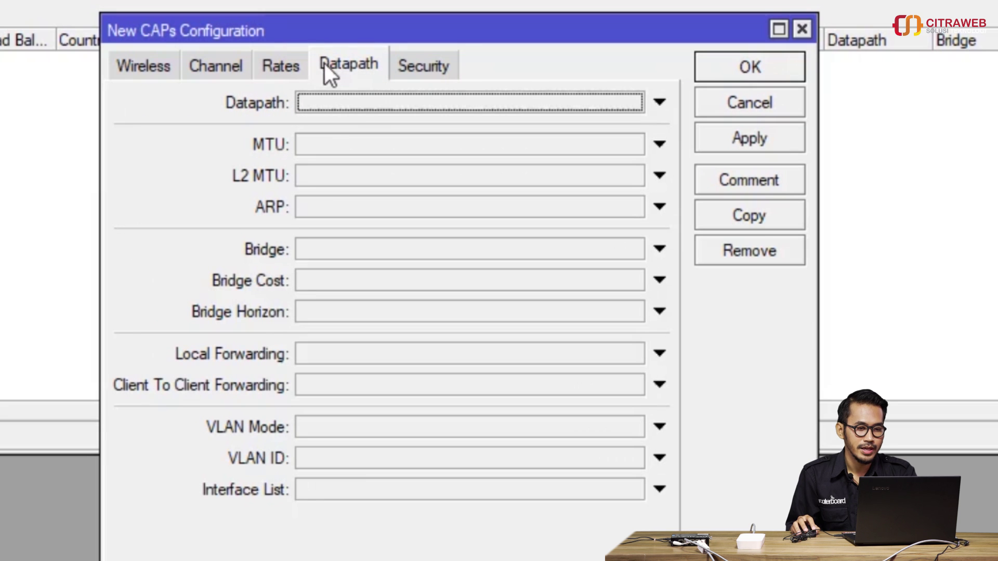
left_click(353, 98)
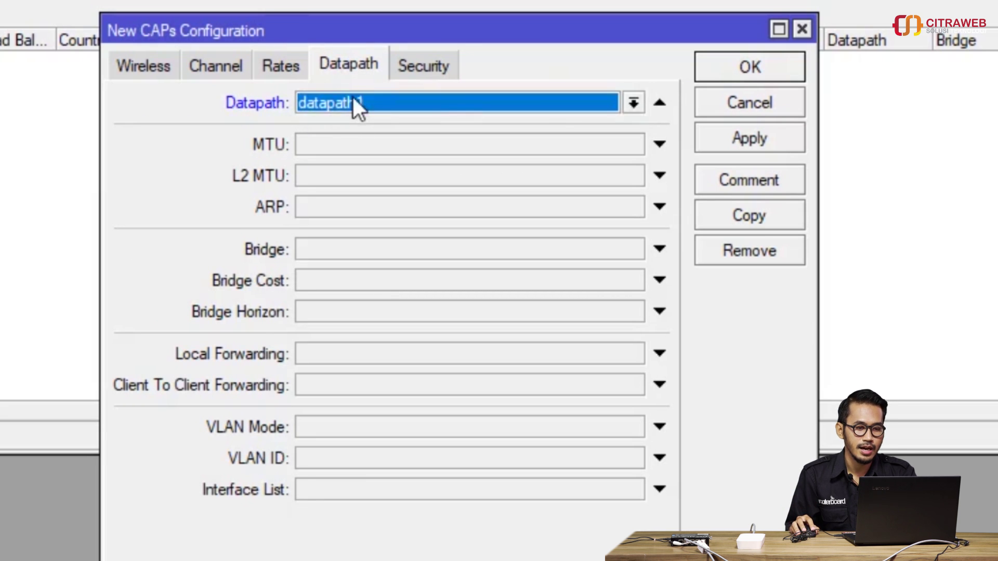
left_click(633, 102)
left_click(612, 124)
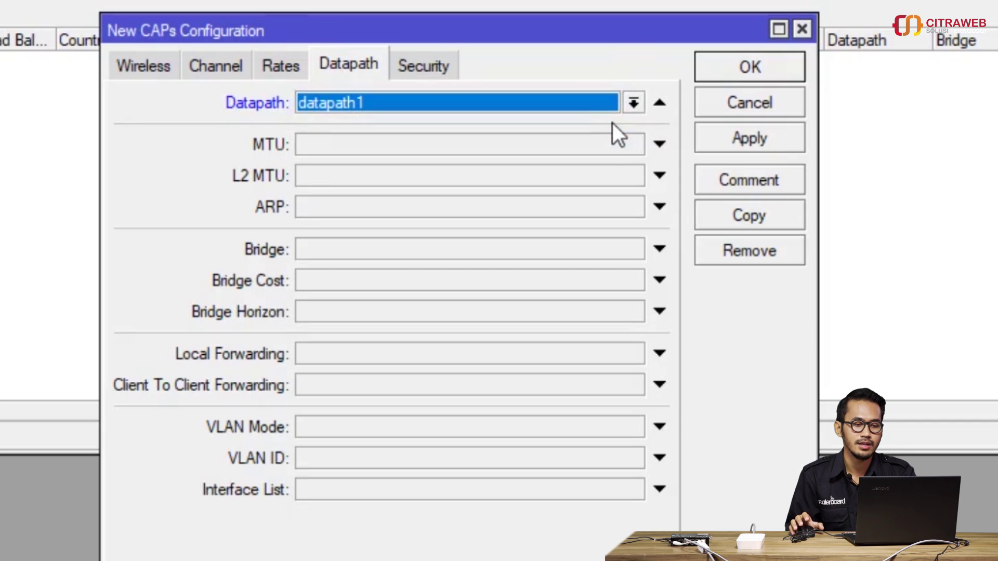
left_click(422, 71)
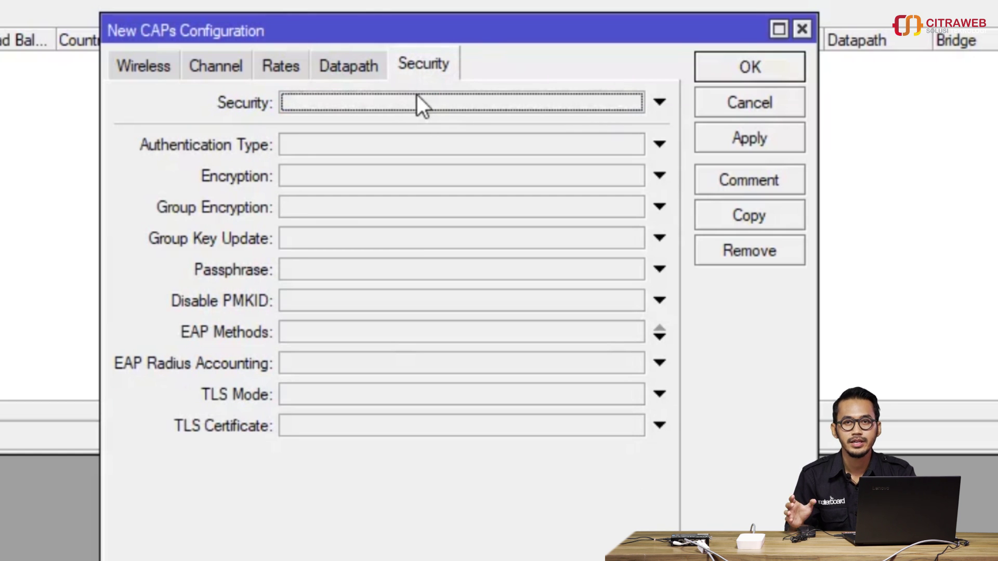
Step: Assign security1 to template-1, save the configuration, and select it in the list
left_click(417, 95)
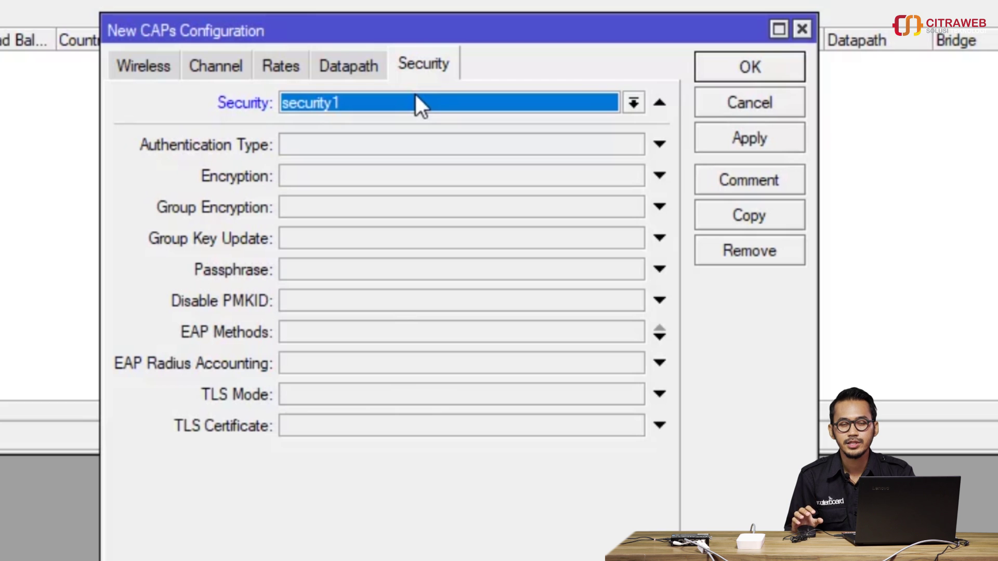
left_click(744, 142)
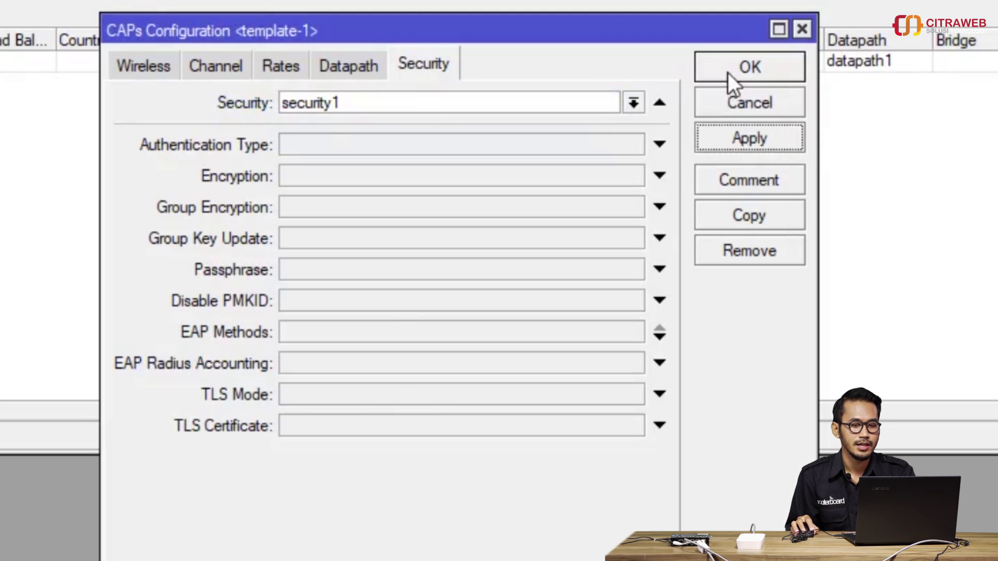
left_click(730, 72)
left_click(203, 167)
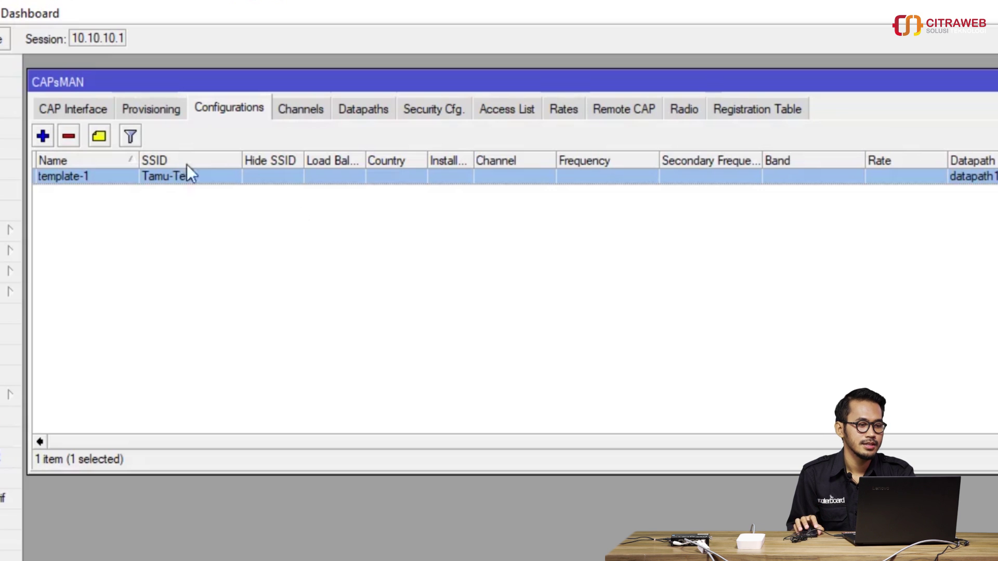
Step: Set cap1's wireless configuration to template-1 and apply it
left_click(77, 110)
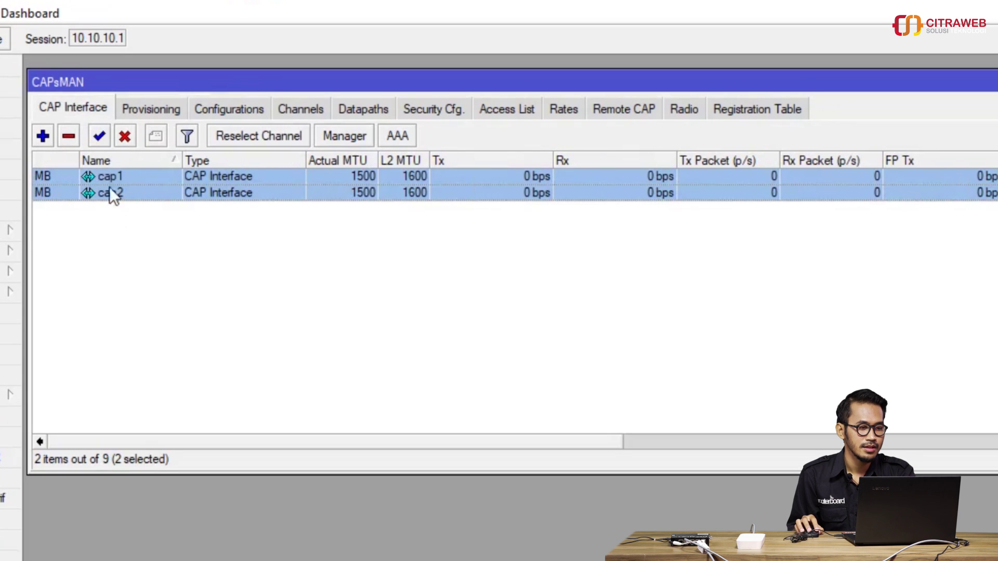
left_click(117, 220)
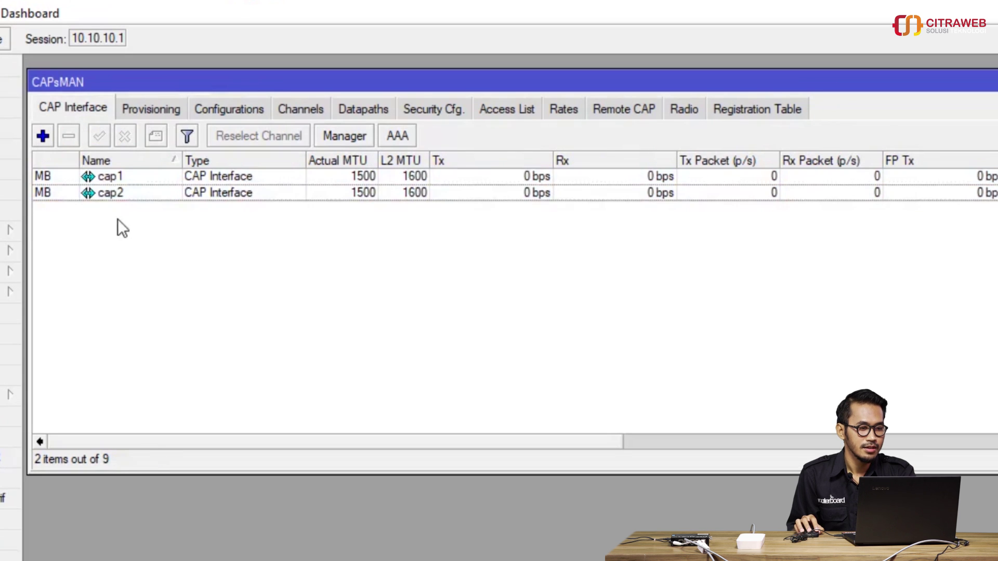
double_click(110, 177)
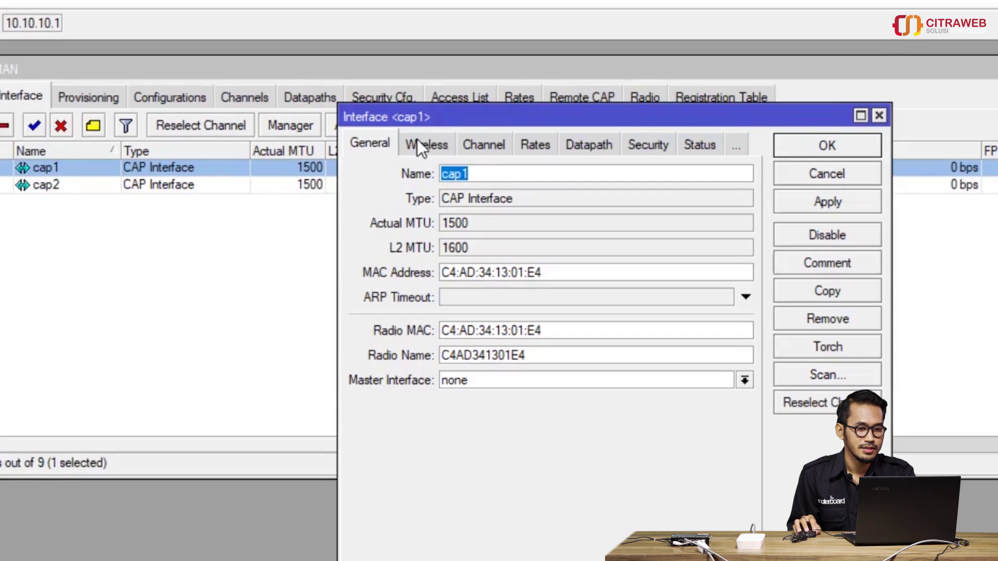
left_click(466, 151)
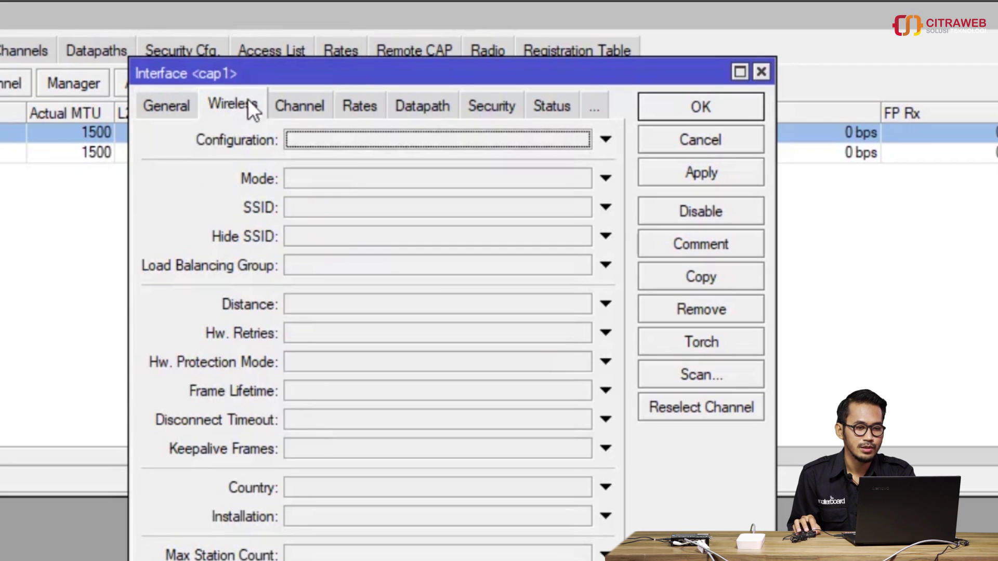
left_click(380, 143)
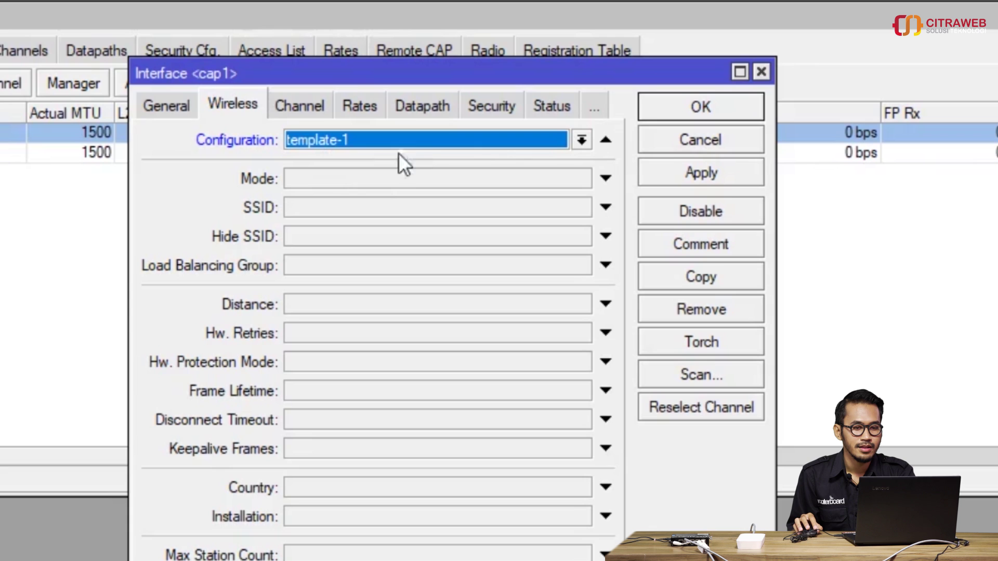
left_click(720, 170)
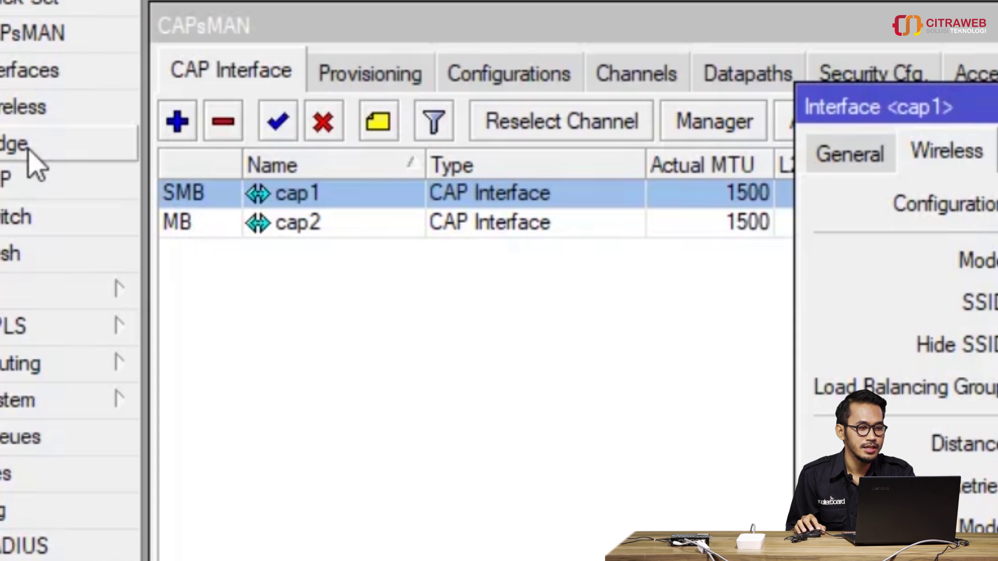
left_click(33, 164)
left_click(333, 355)
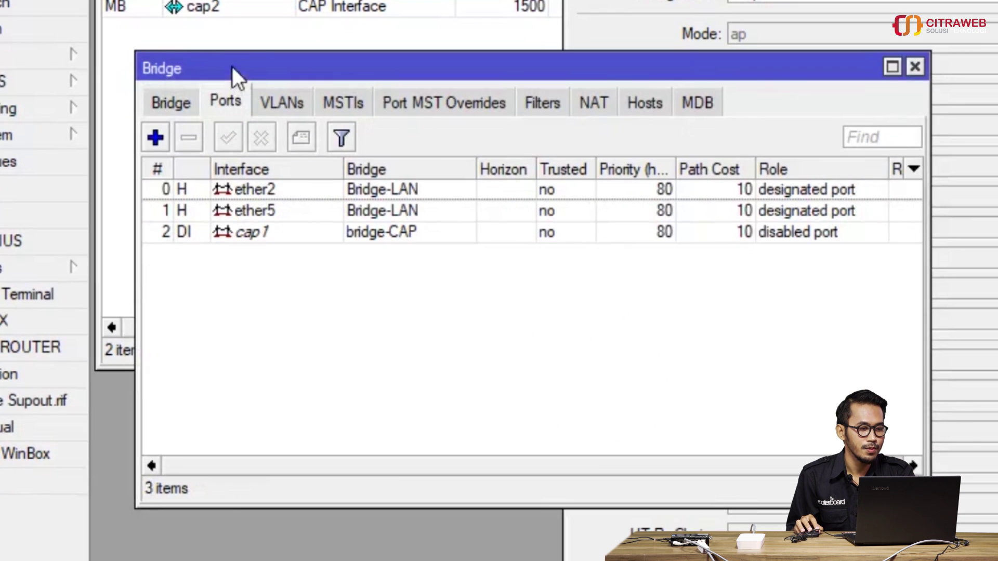
left_click_drag(233, 67, 194, 88)
left_click(202, 249)
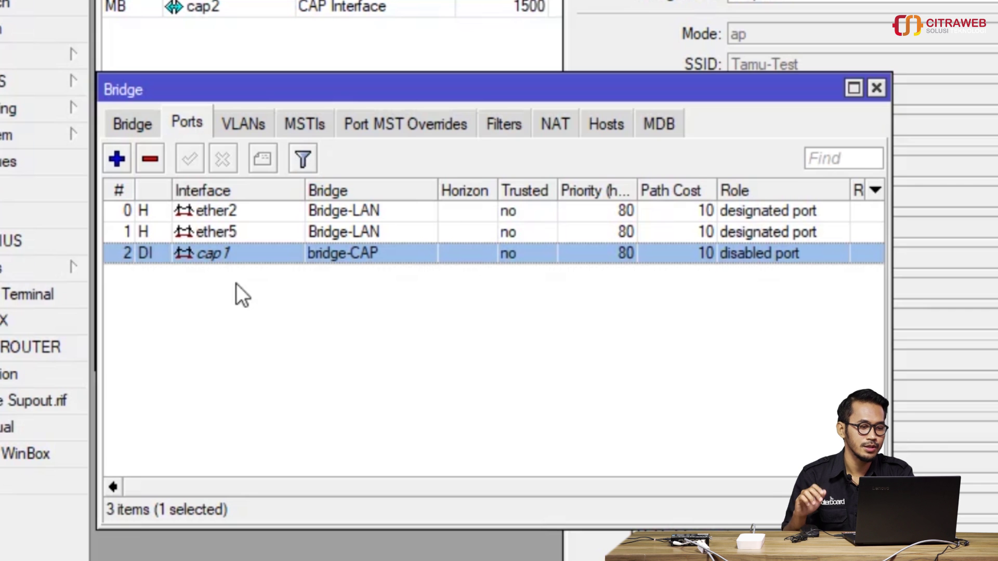
left_click(277, 317)
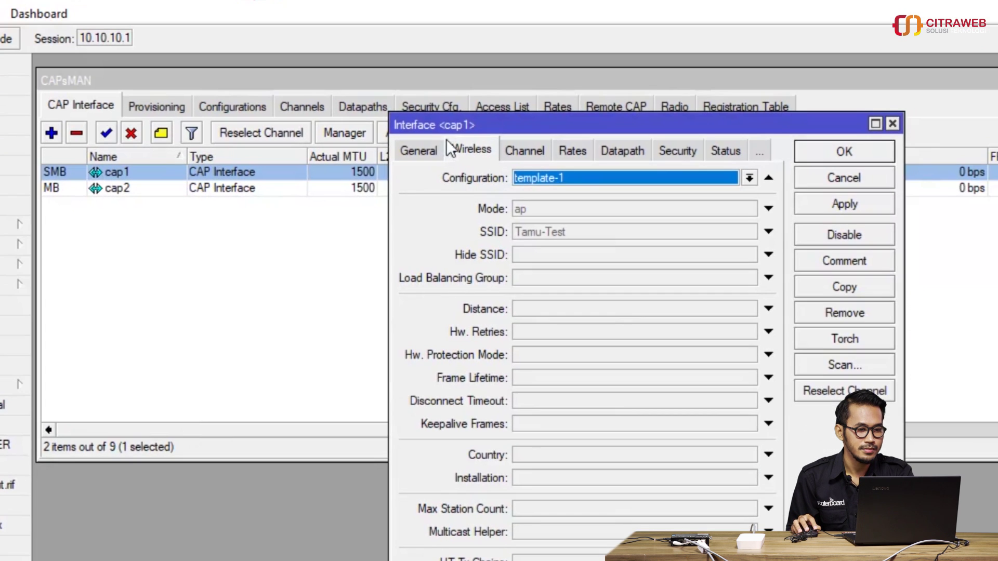
mouse_move(400, 131)
left_mouse_down()
mouse_move(374, 126)
mouse_move(386, 136)
left_mouse_up()
left_click(416, 132)
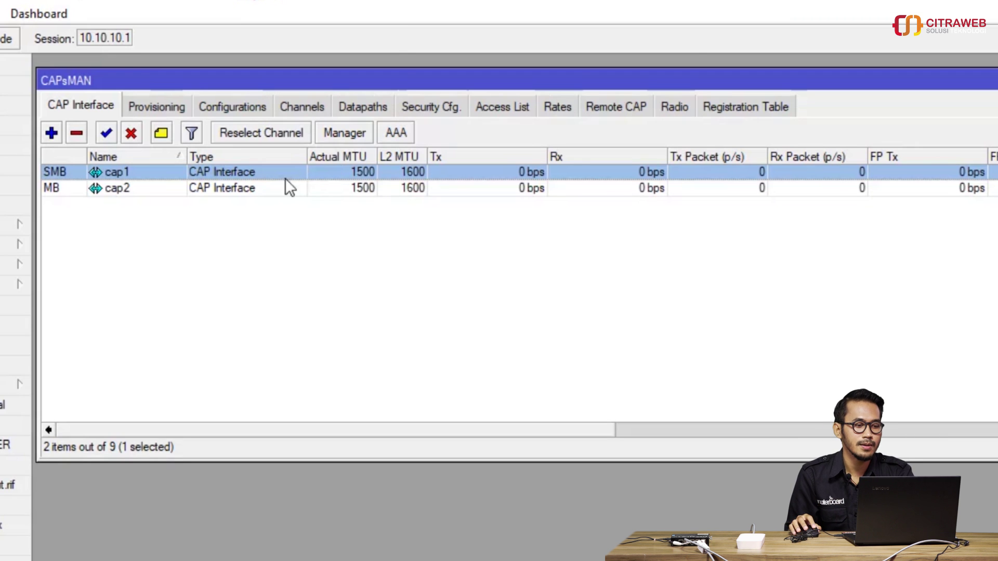
Step: Open cap2's interface settings and set its wireless configuration to template-1
double_click(270, 188)
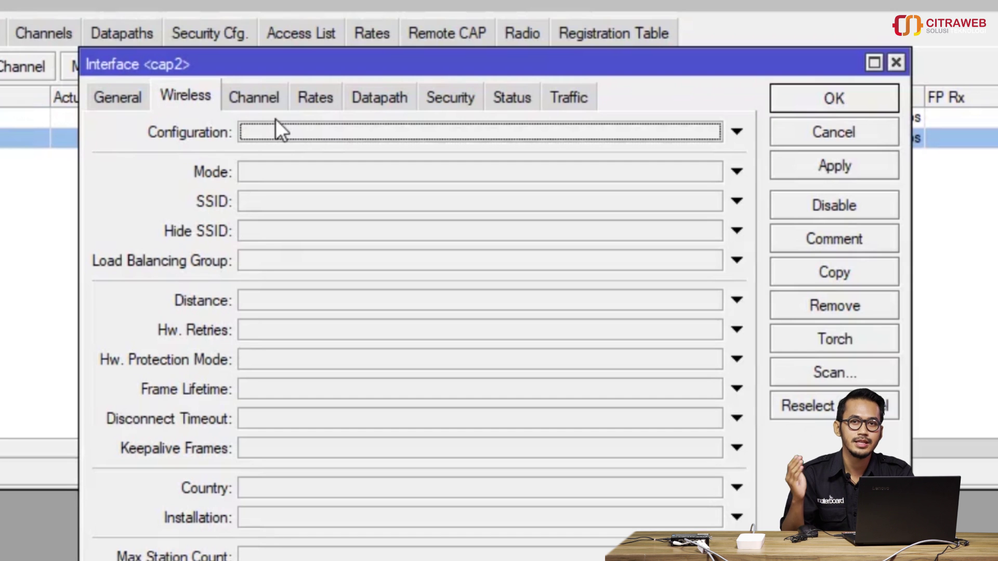
left_click(286, 126)
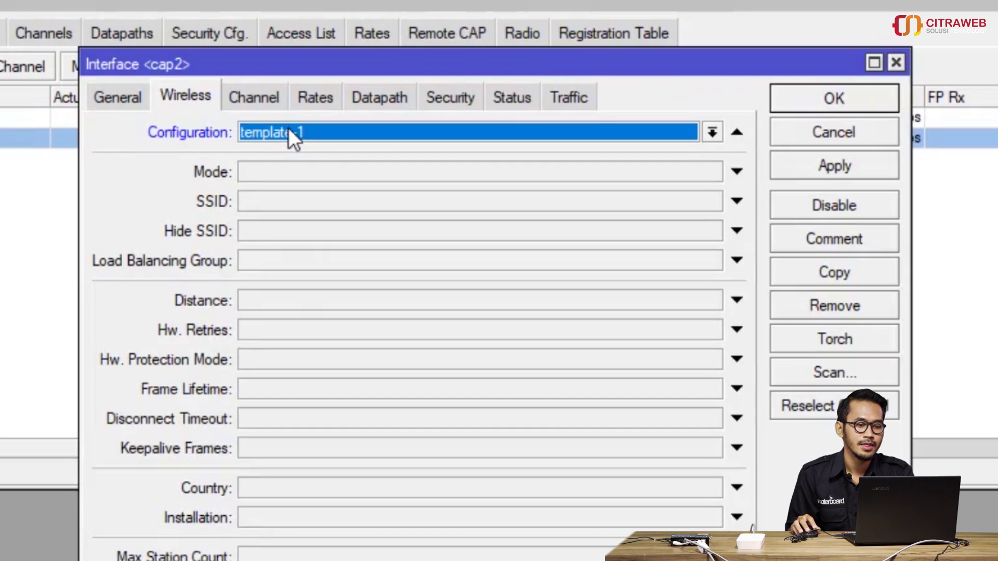
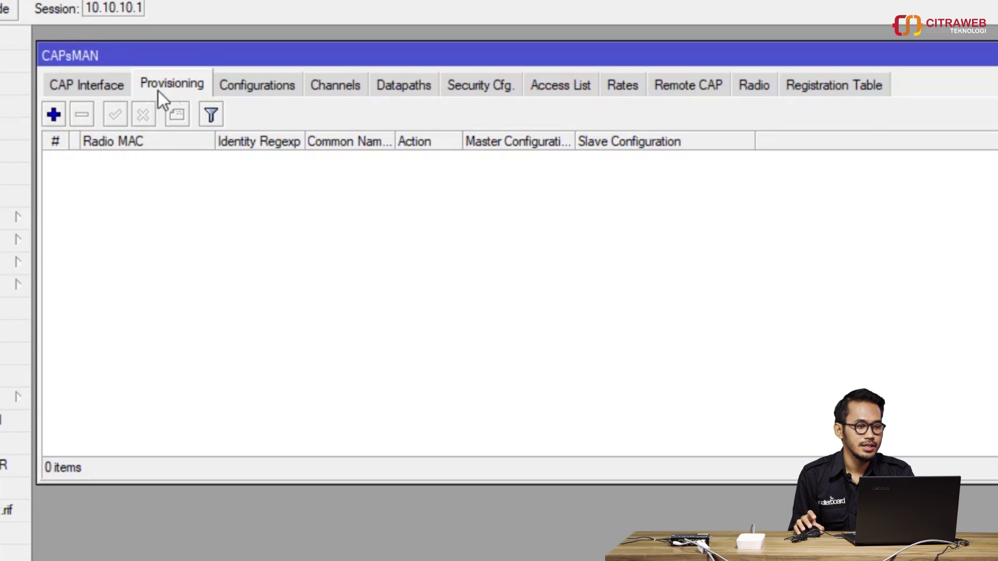
Step: Start a new CAPs provisioning rule and view its Action choices, leaving Action at none
left_click(55, 114)
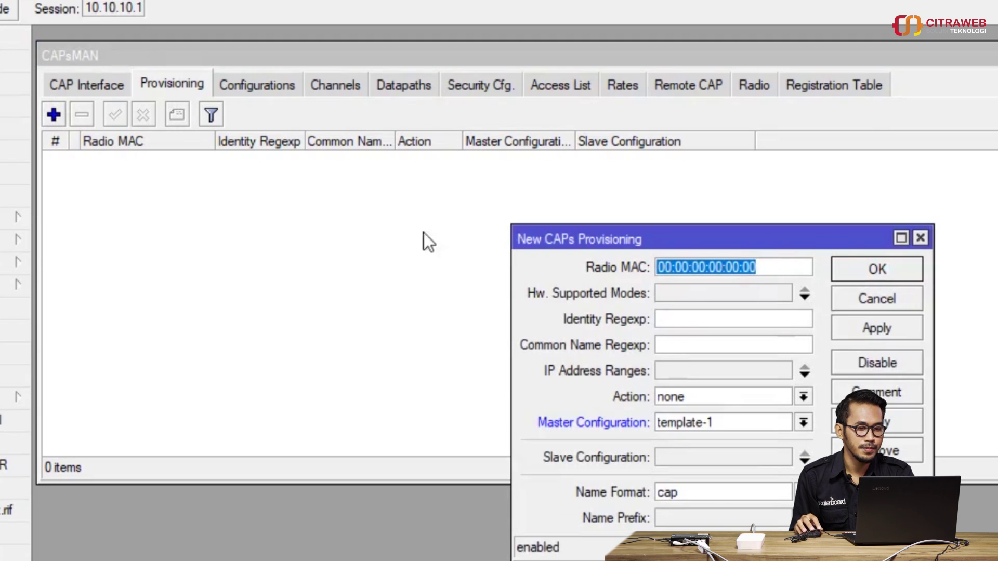
left_click_drag(535, 238, 313, 185)
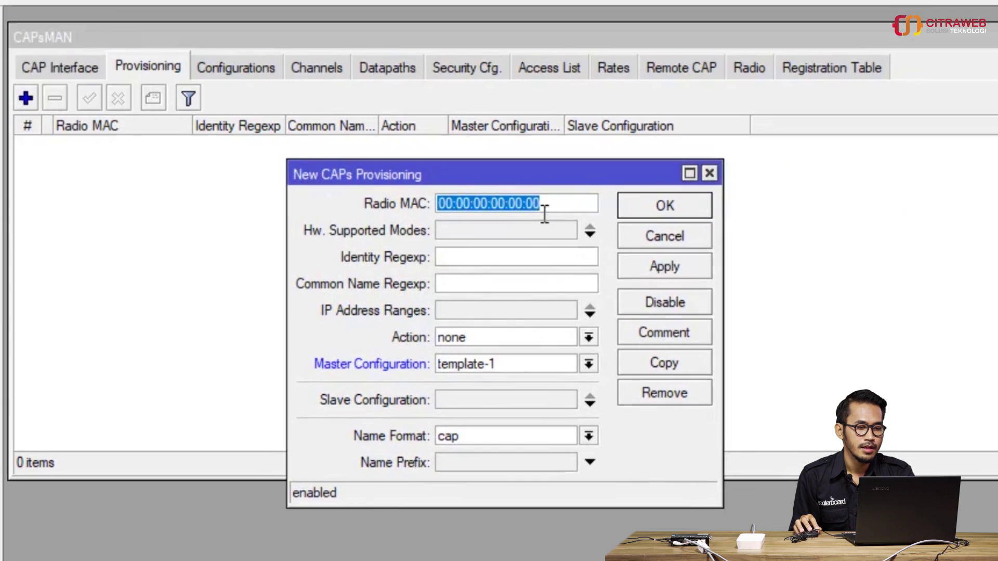
left_click(557, 215)
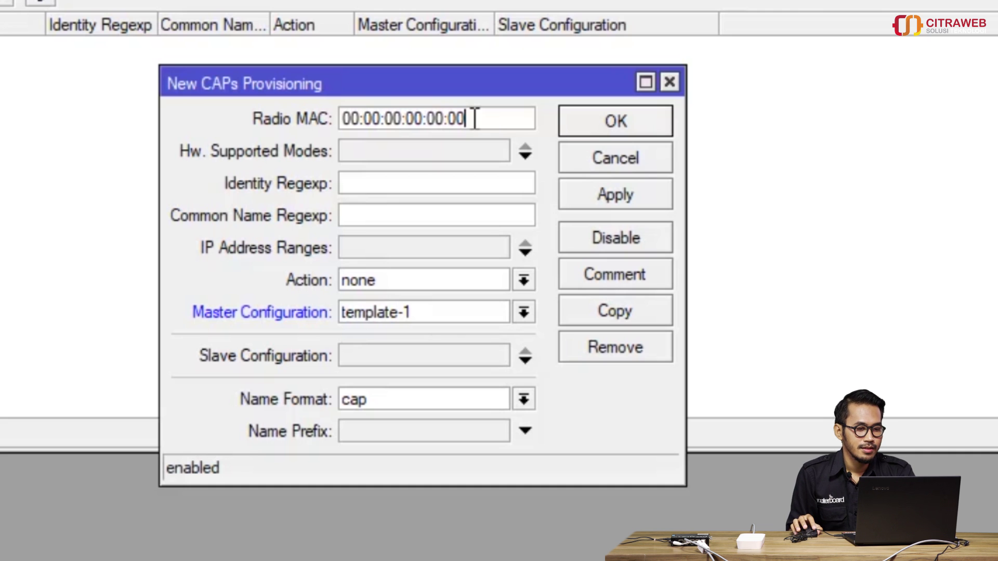
left_click(523, 280)
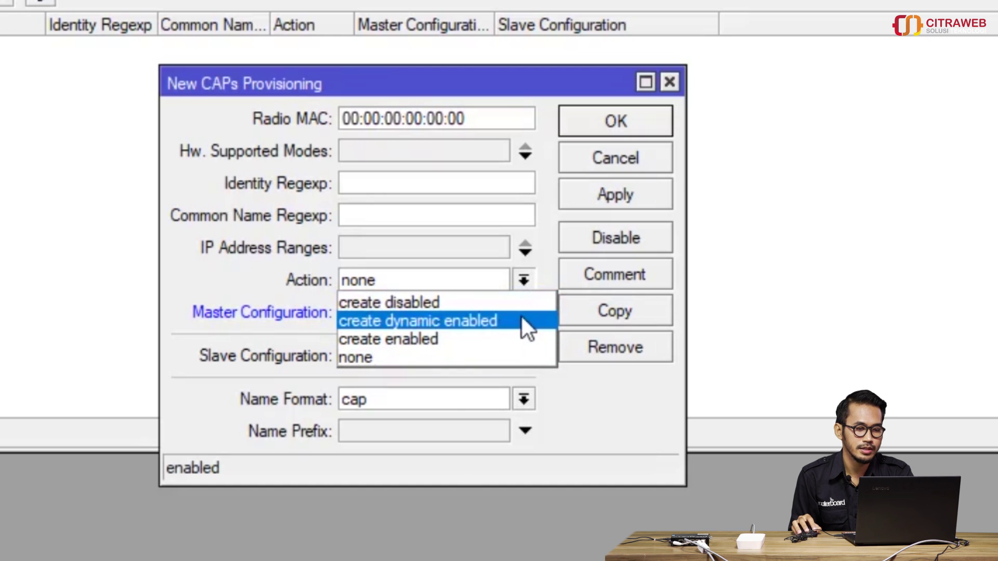
left_click(540, 357)
left_click(507, 279)
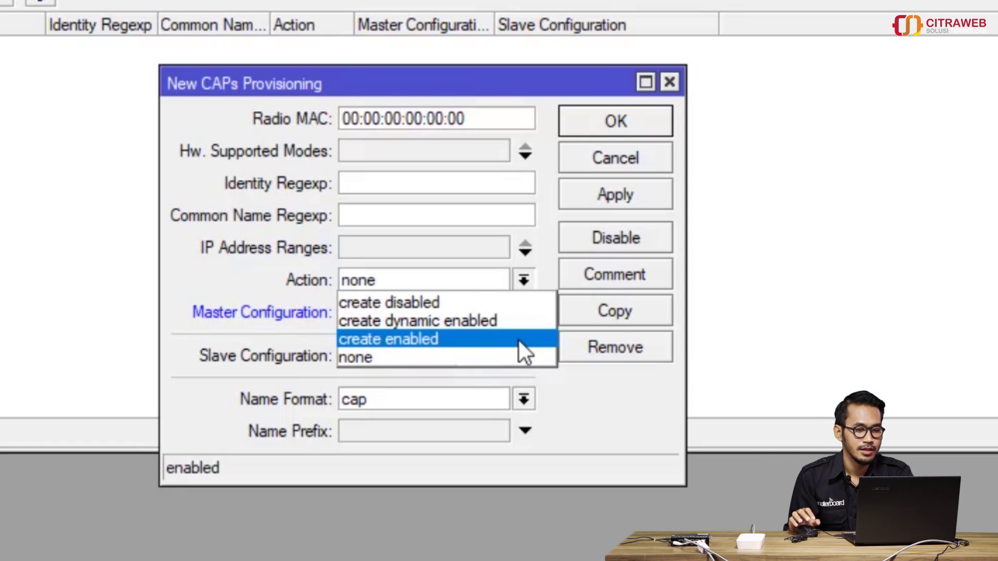
left_click(521, 287)
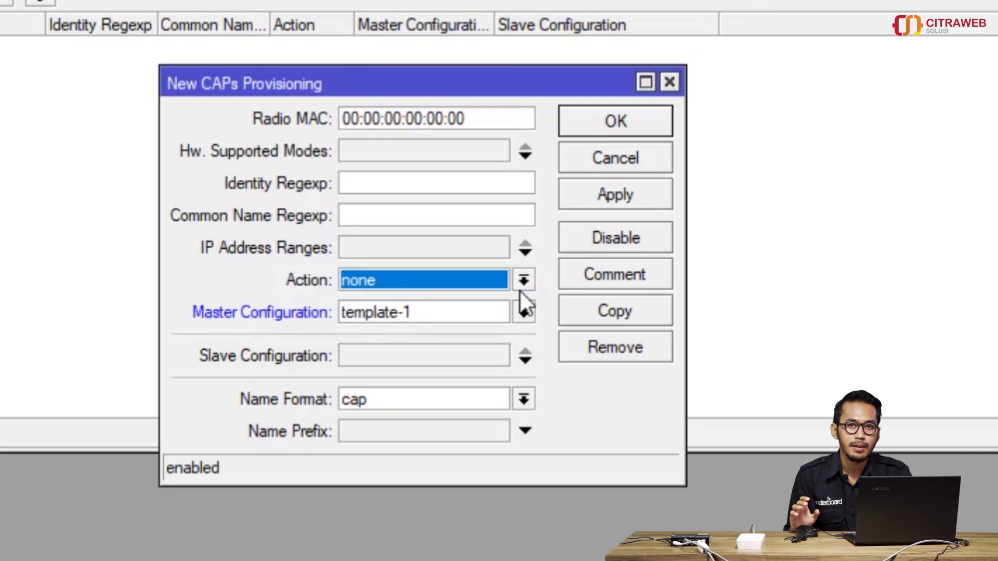
Step: Set Action to create enabled, Master Configuration to template-1, and Name Format to identity
left_click(520, 285)
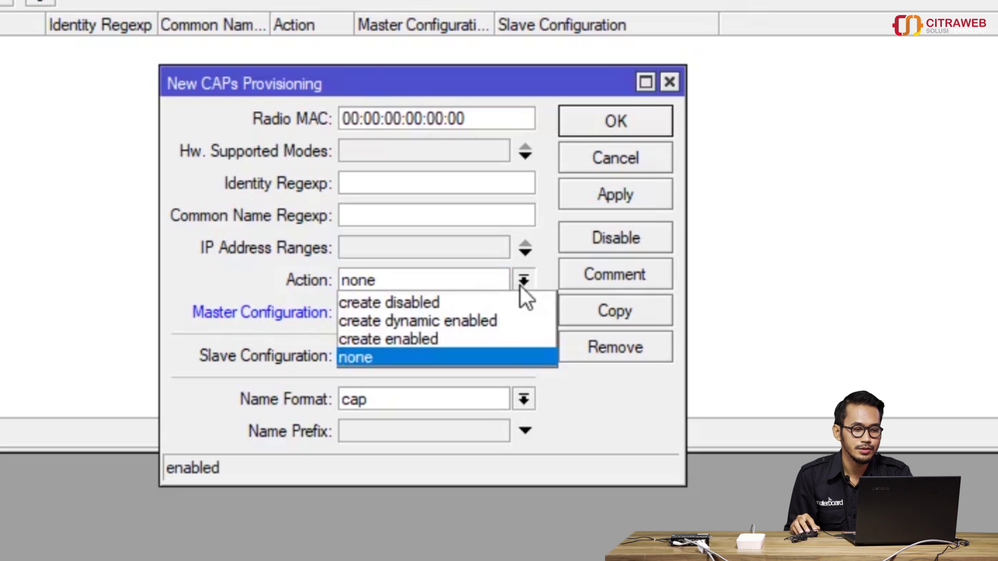
left_click(523, 343)
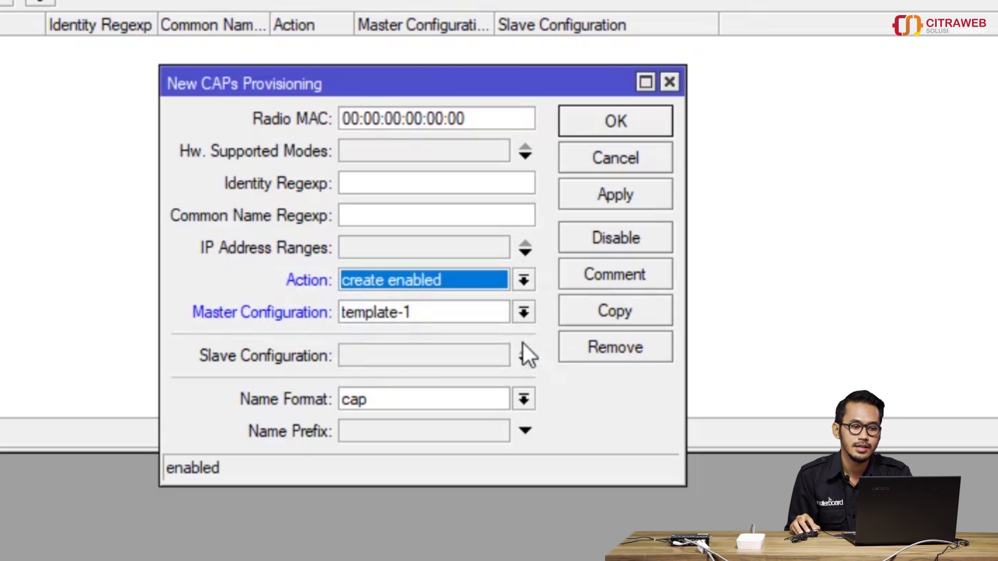
left_click(487, 319)
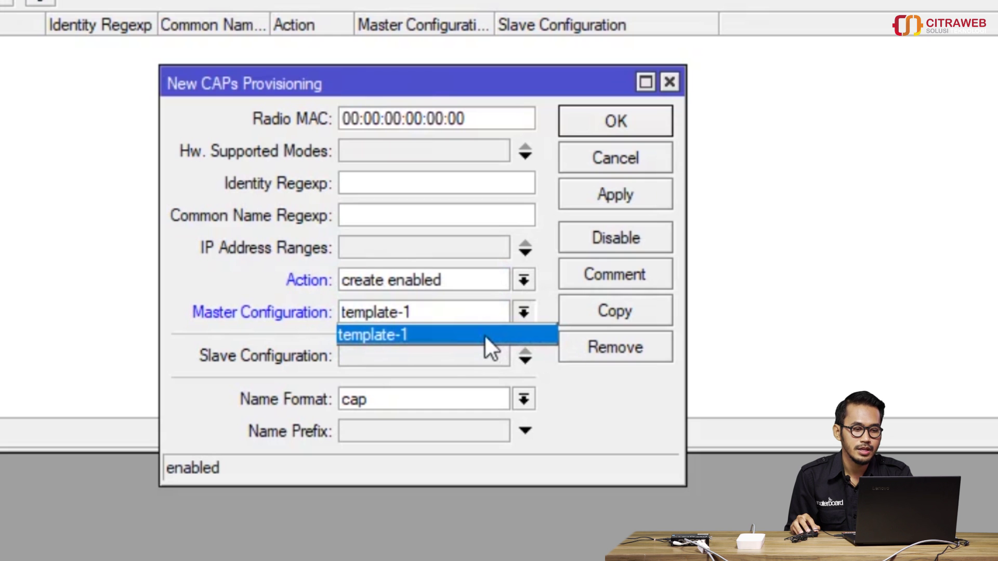
left_click(485, 336)
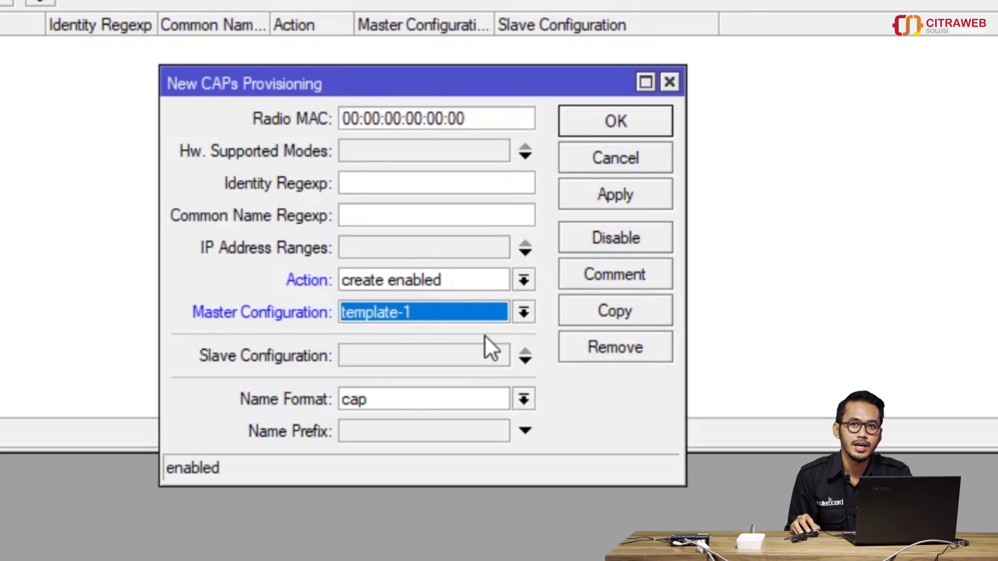
left_click(507, 398)
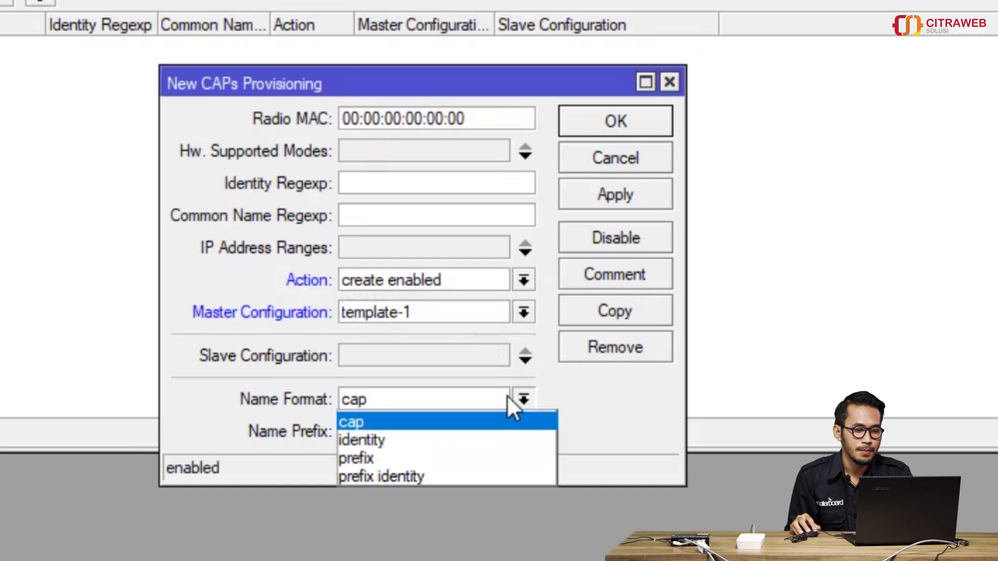
left_click(508, 397)
left_click(507, 397)
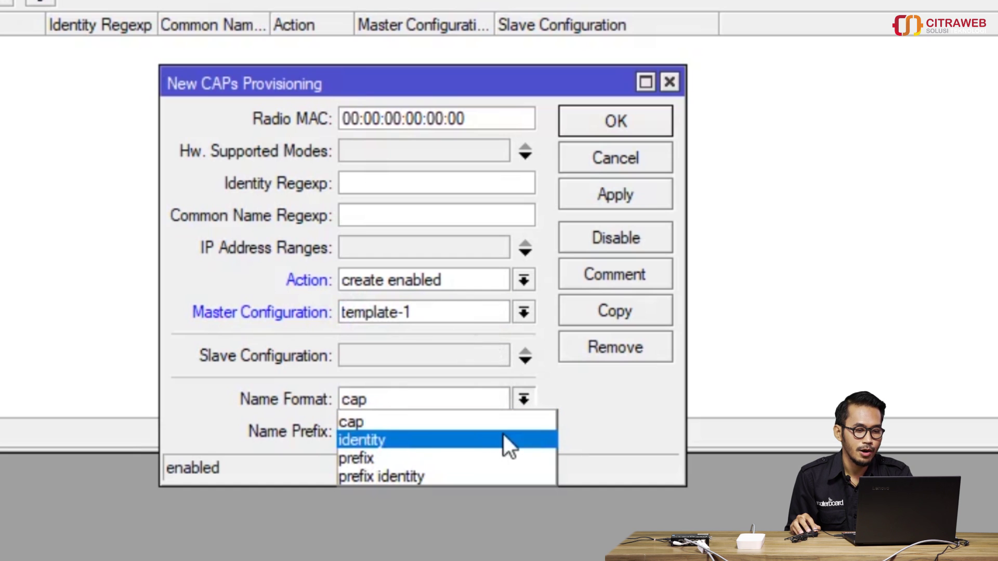
left_click(518, 398)
left_click(516, 397)
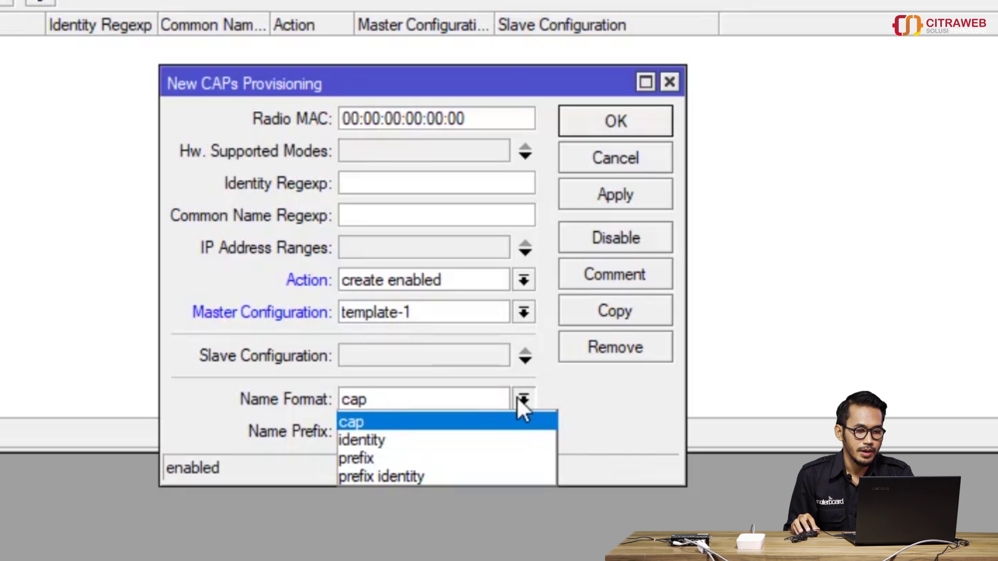
left_click(507, 436)
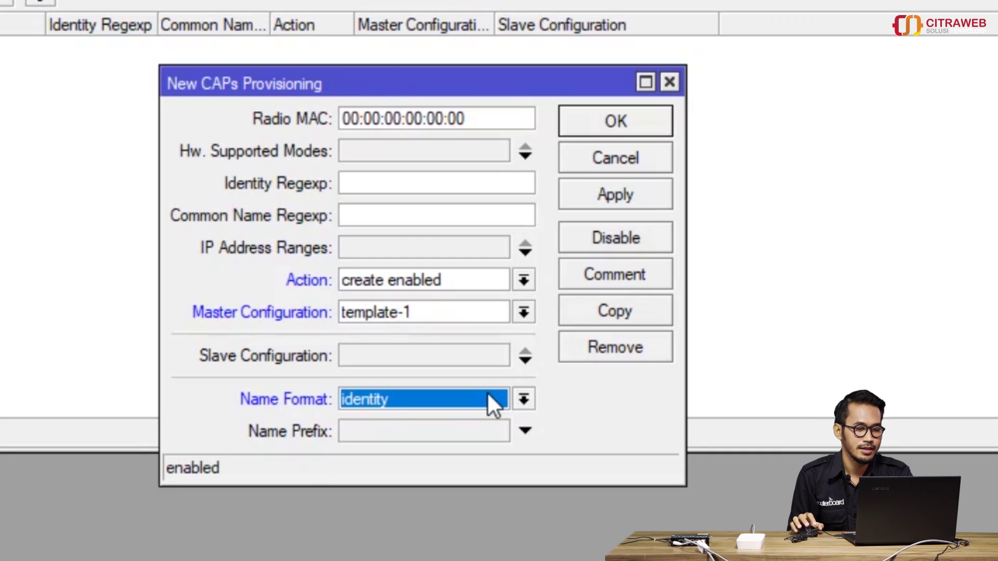
Step: Save the provisioning rule, then remove the cap1 and cap2 CAP interfaces
left_click(601, 199)
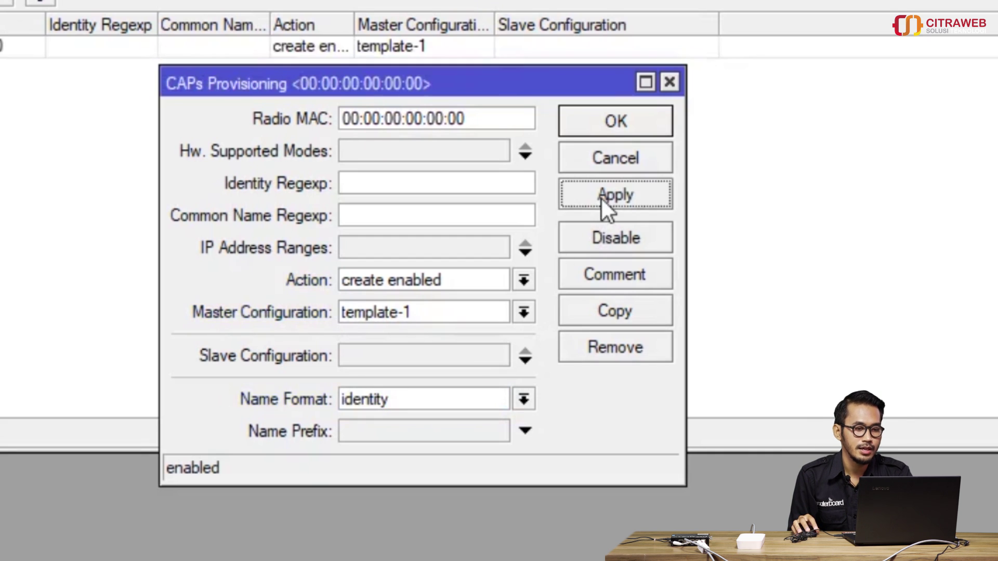
left_click(616, 121)
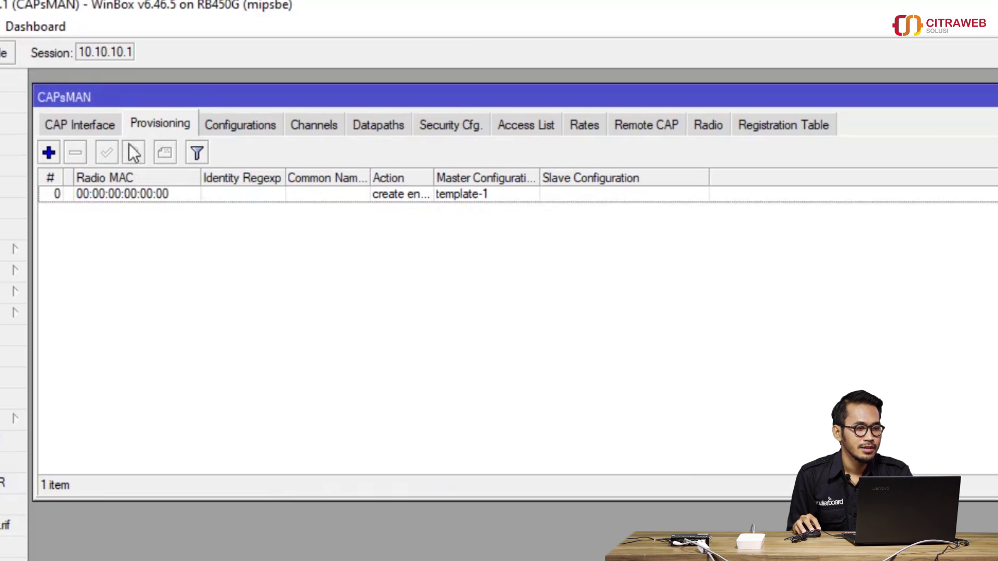
left_click(85, 129)
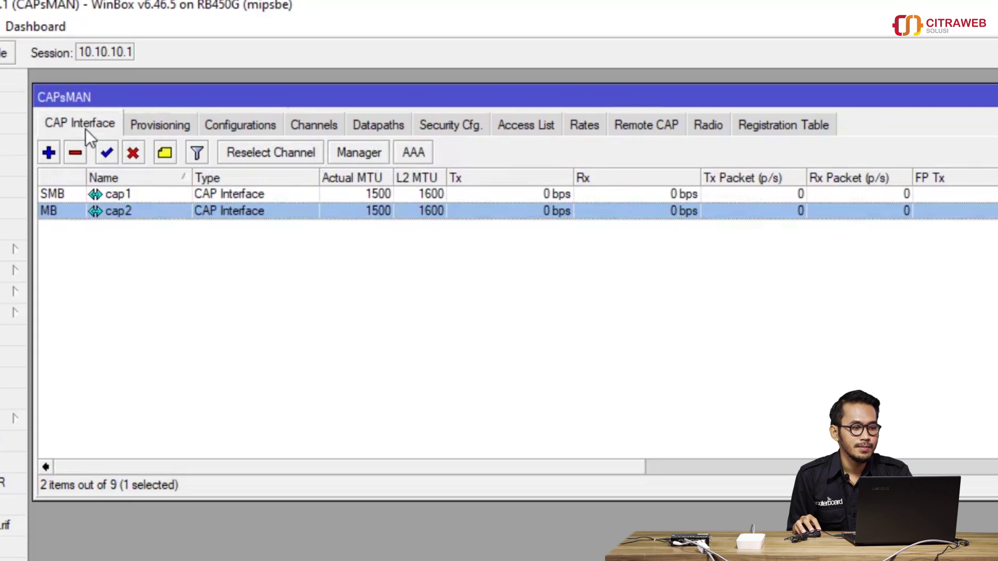
left_click(95, 196, "ctrl")
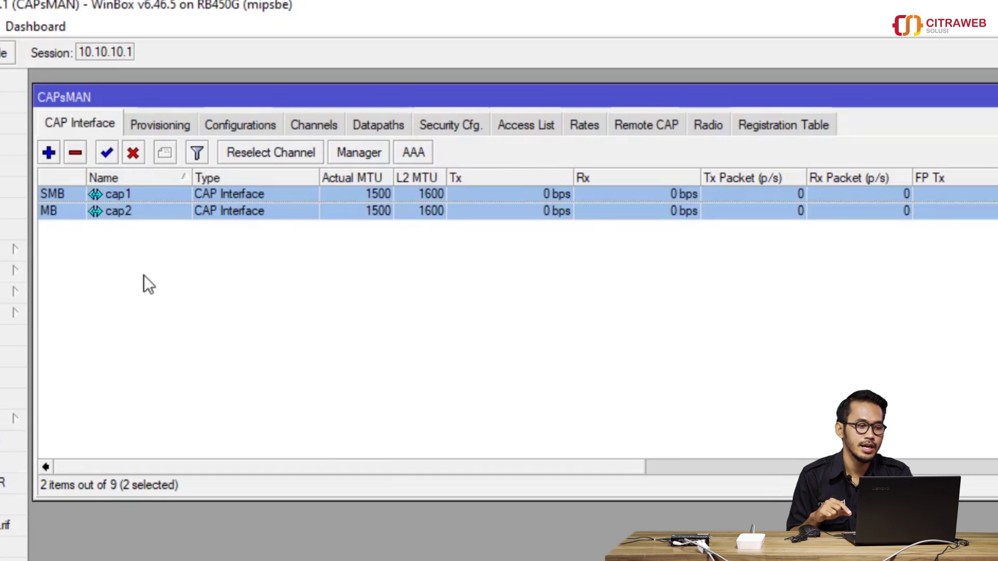
left_click(73, 155)
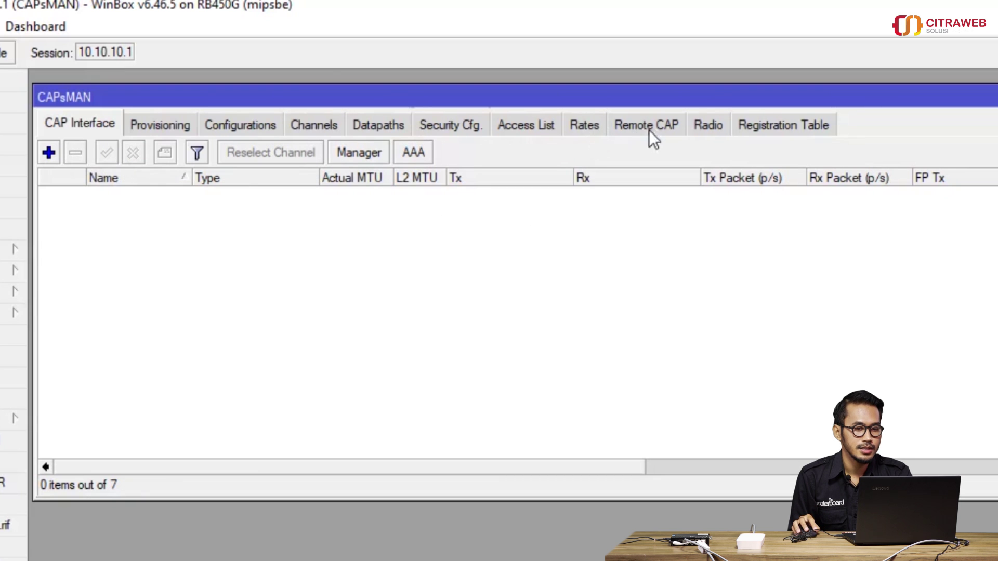
left_click(719, 129)
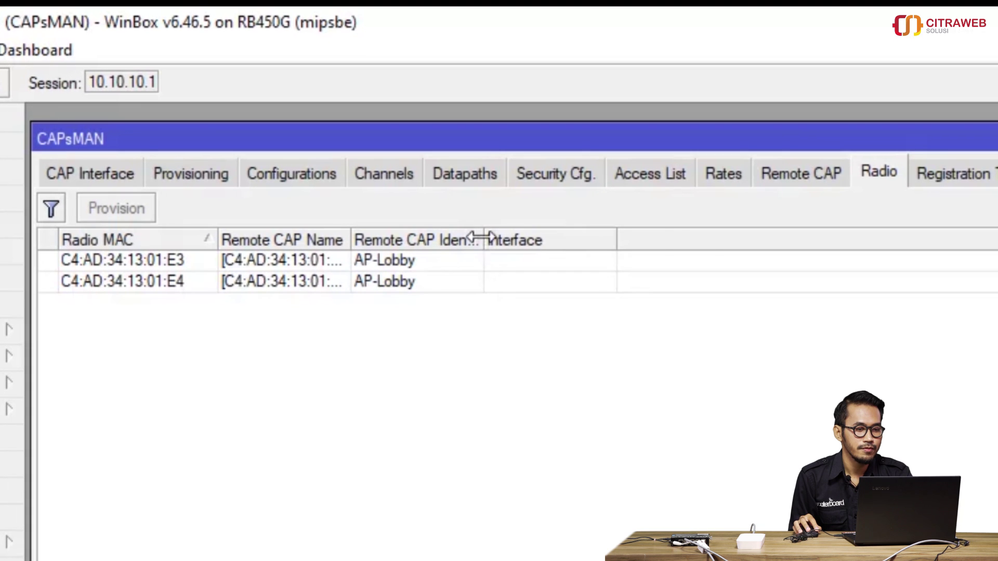
Step: Provision both AP-Lobby radios, creating CAP interfaces AP-Lobby-1 and AP-Lobby-2
left_click_drag(482, 238, 522, 238)
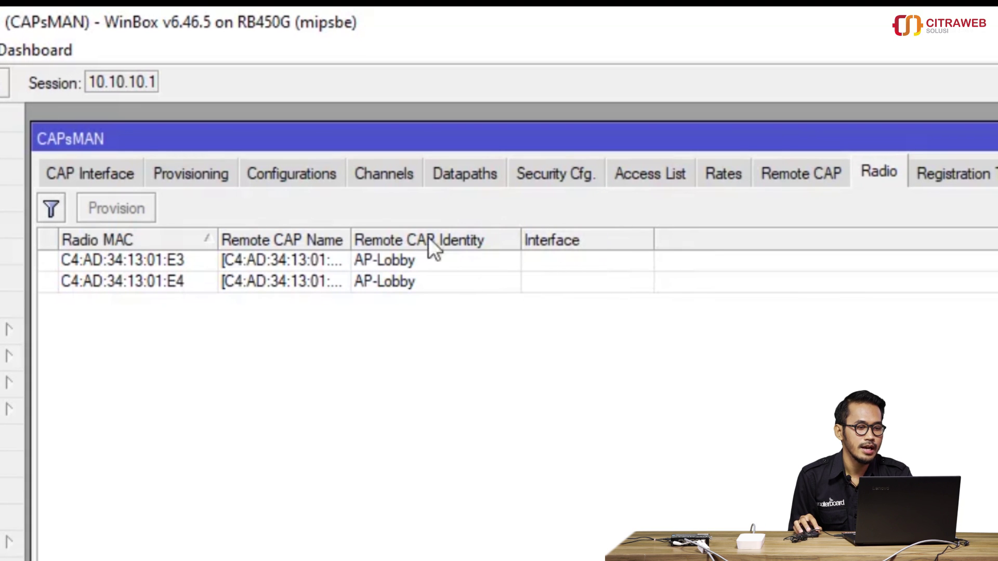
left_click_drag(348, 235, 375, 240)
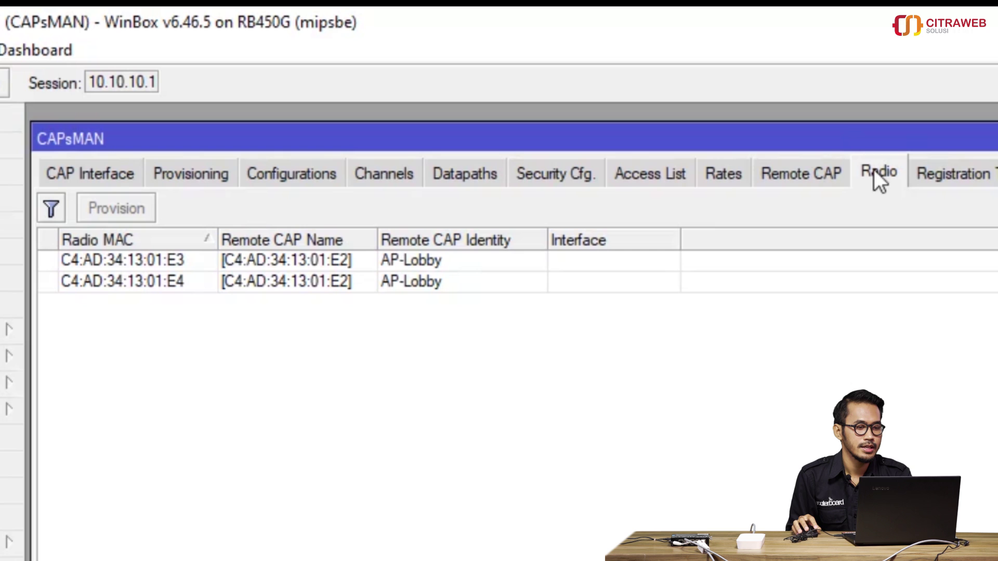
left_click(489, 260)
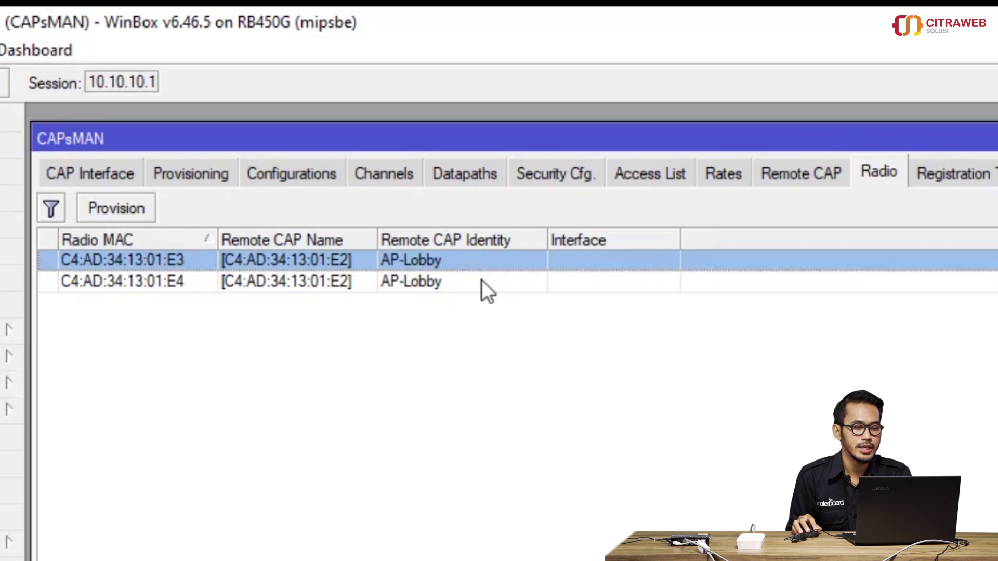
left_click(482, 280, "shift")
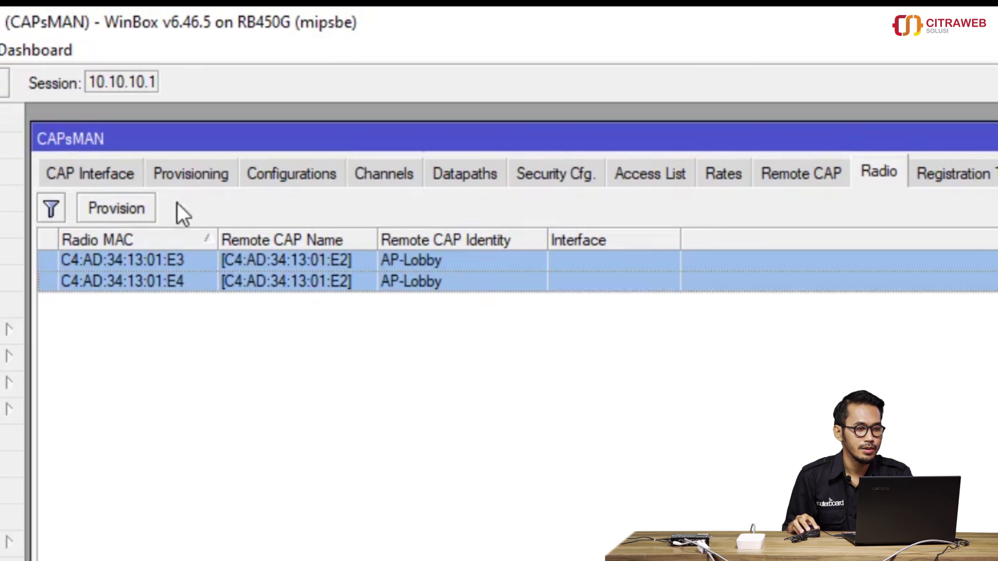
left_click(143, 209)
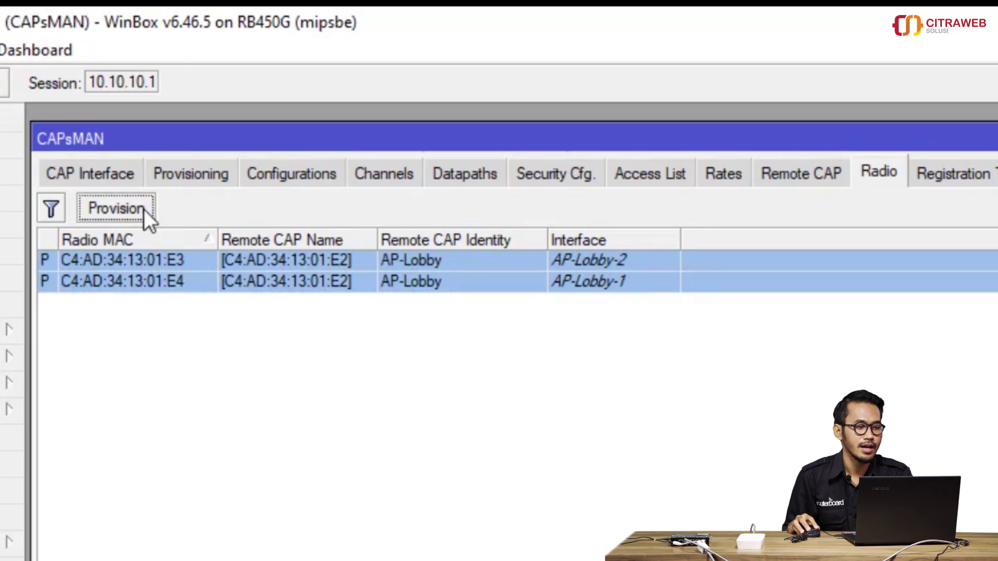
mouse_move(45, 267)
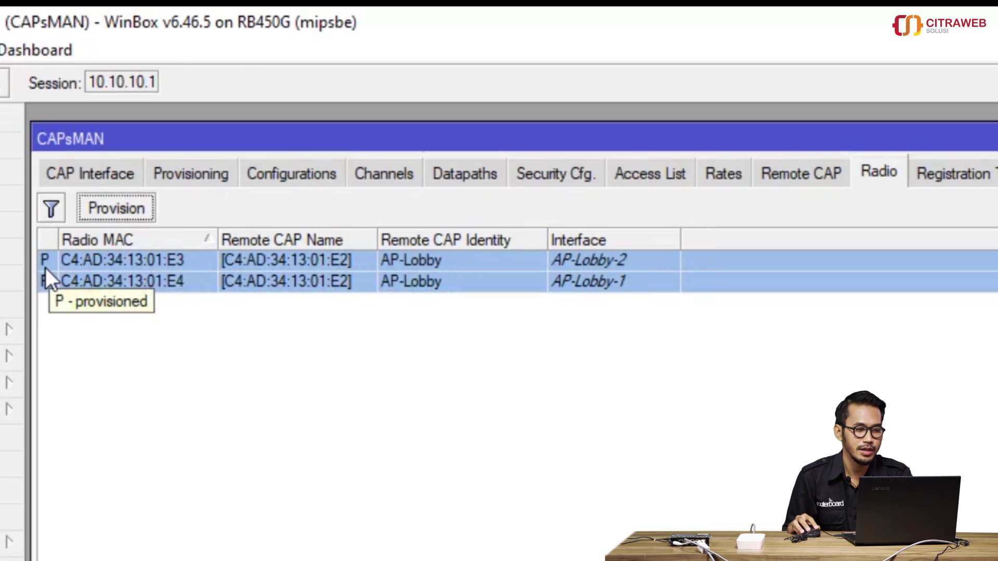
left_click(85, 175)
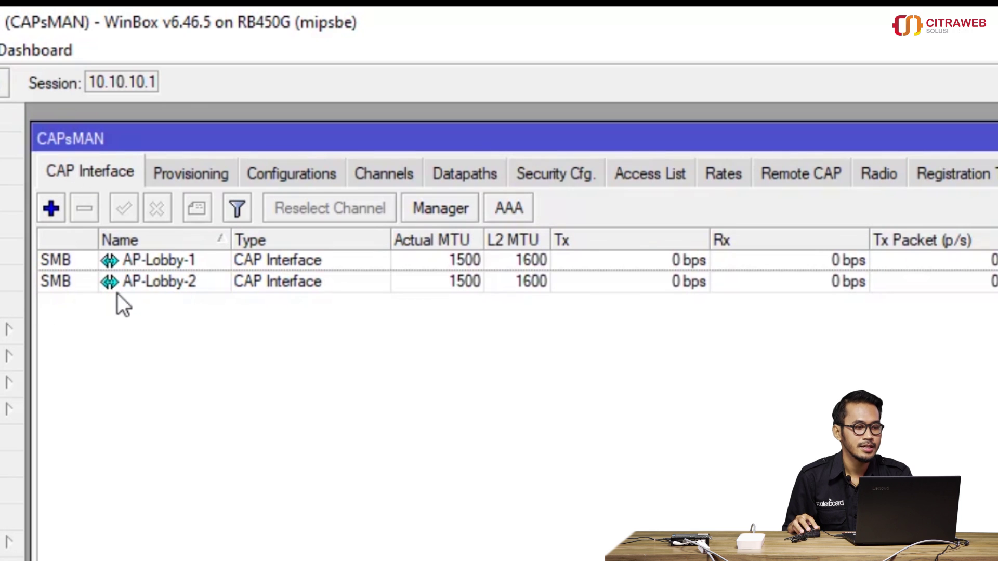
left_click(173, 262)
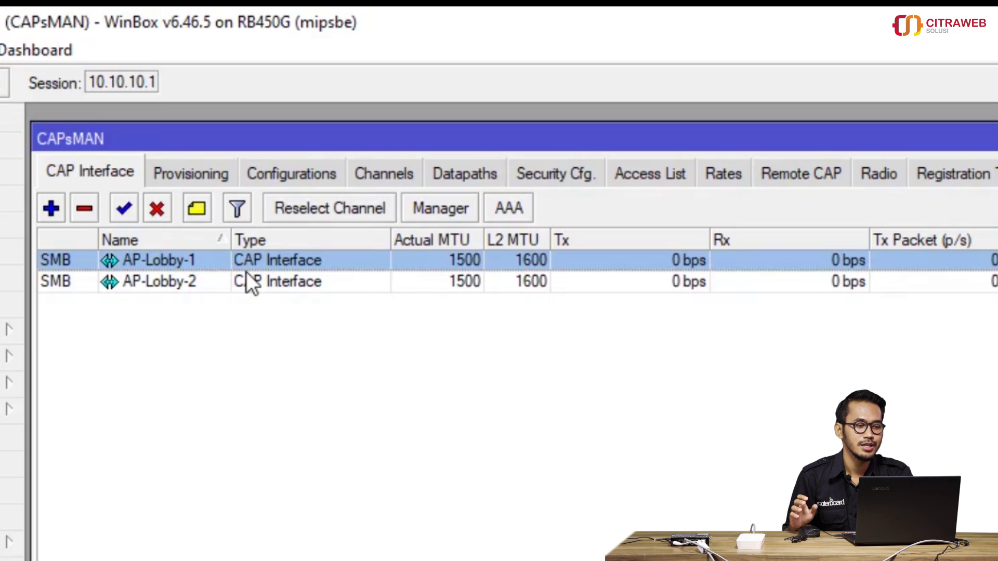
left_click(232, 350)
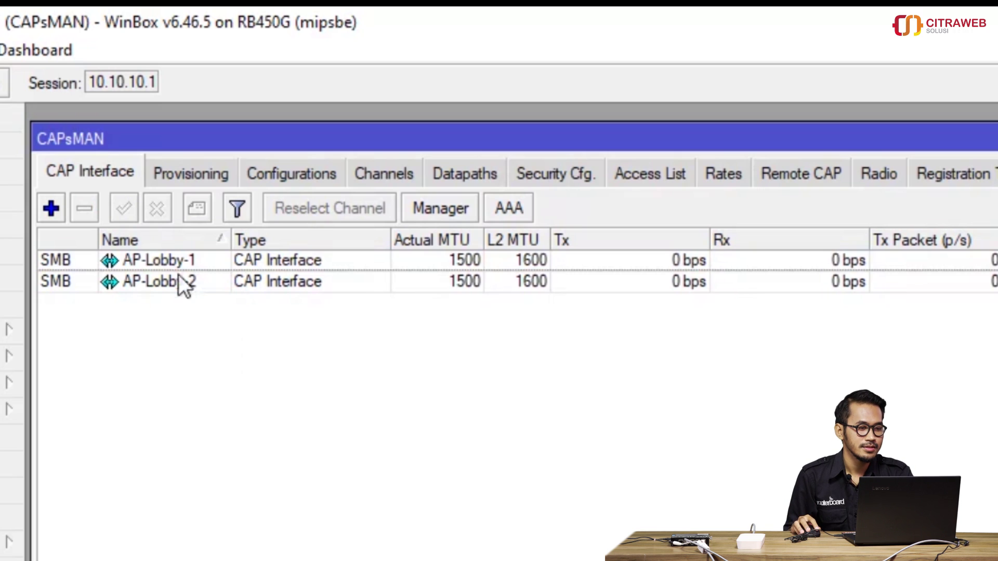
double_click(164, 261)
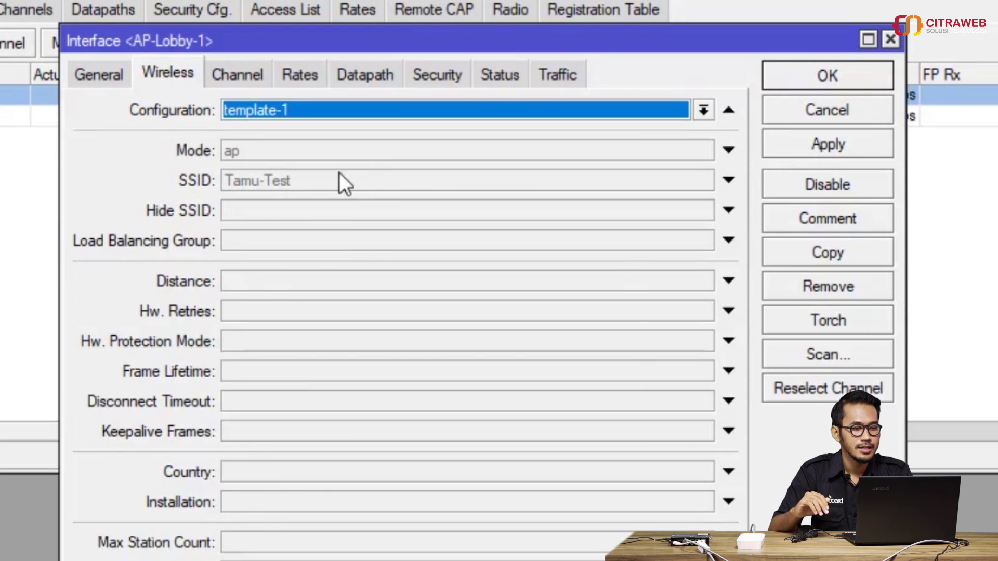
key("Escape")
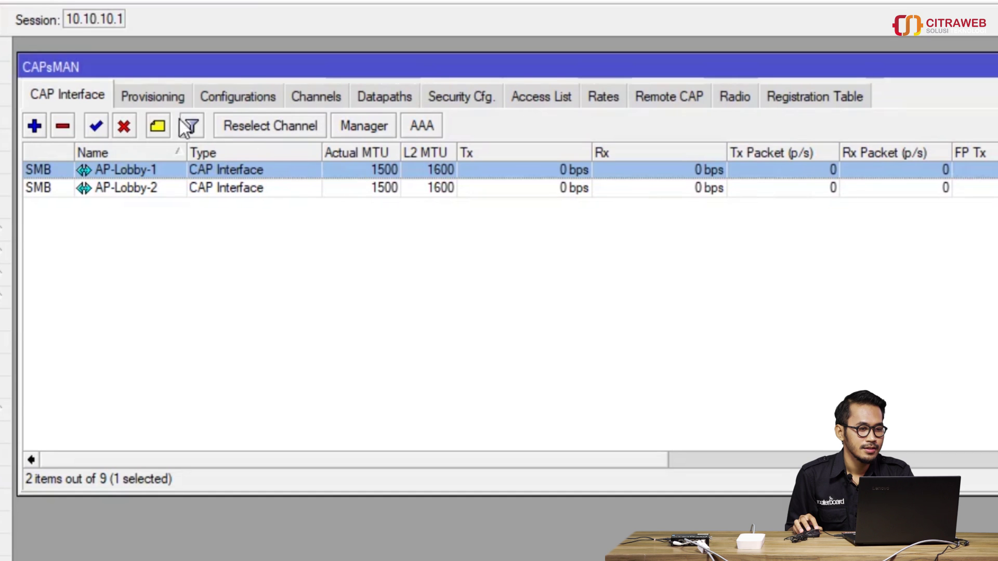
double_click(130, 173)
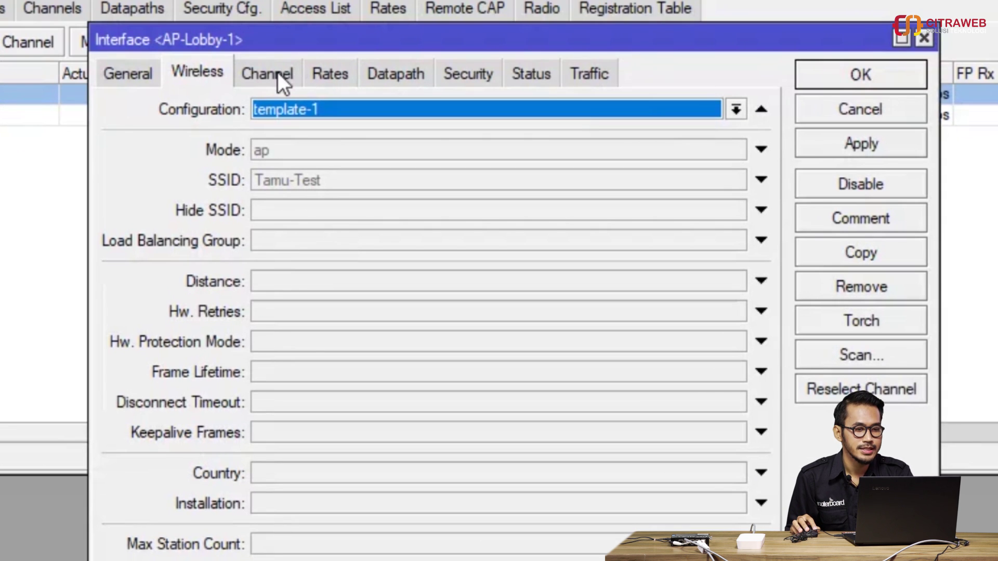
left_click(278, 72)
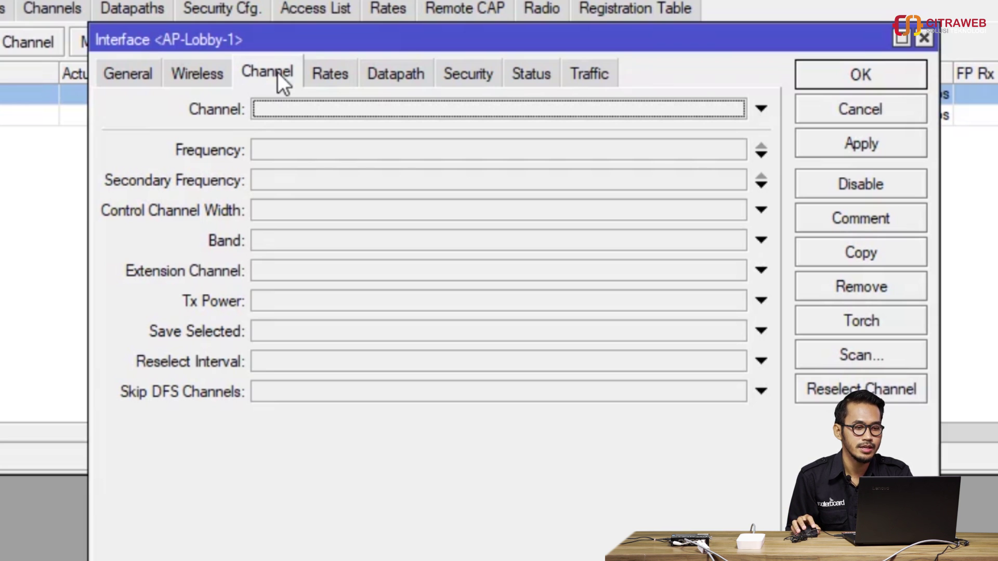
left_click(283, 106)
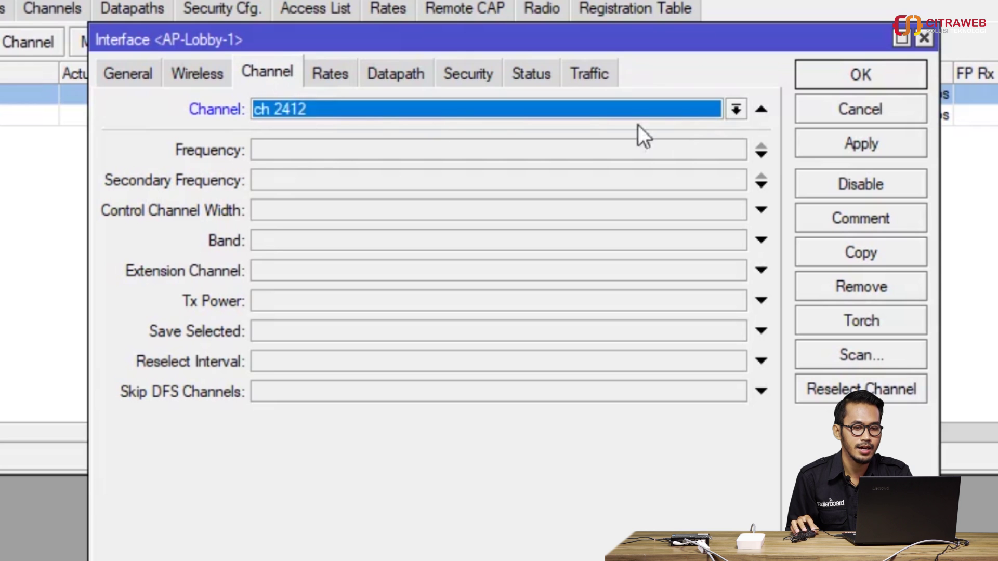
left_click(705, 111)
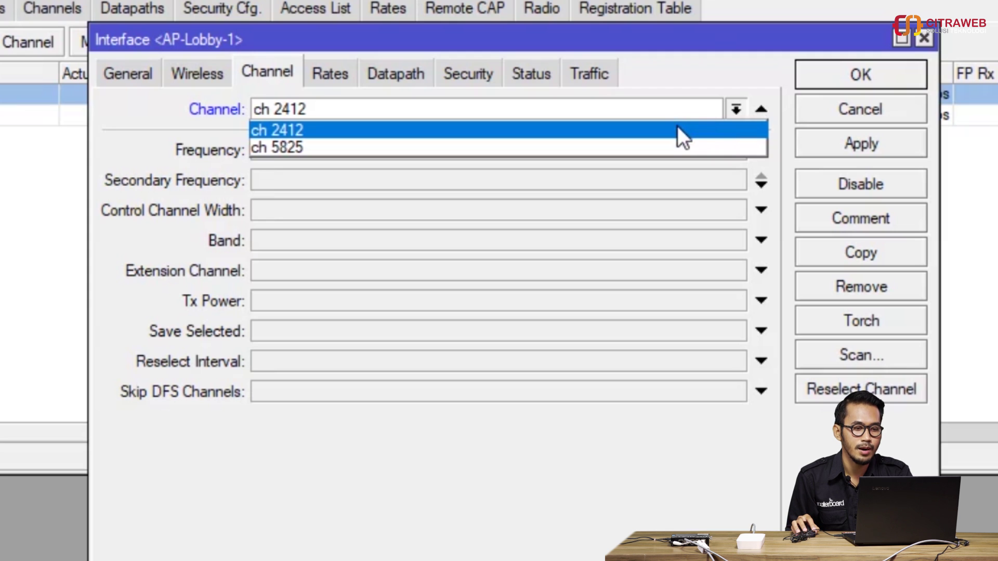
left_click(678, 126)
left_click(710, 107)
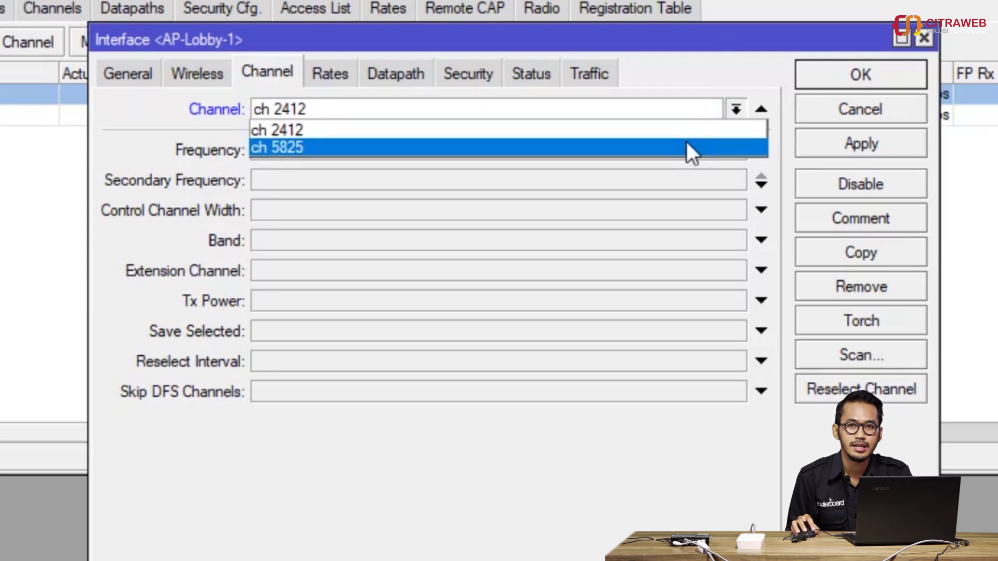
left_click(686, 142)
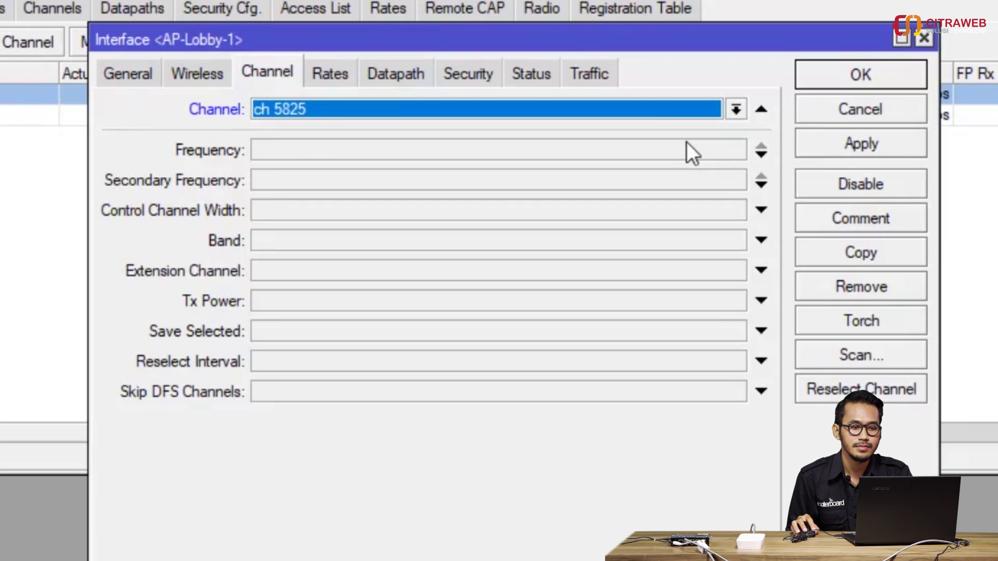
left_click_drag(653, 36, 659, 129)
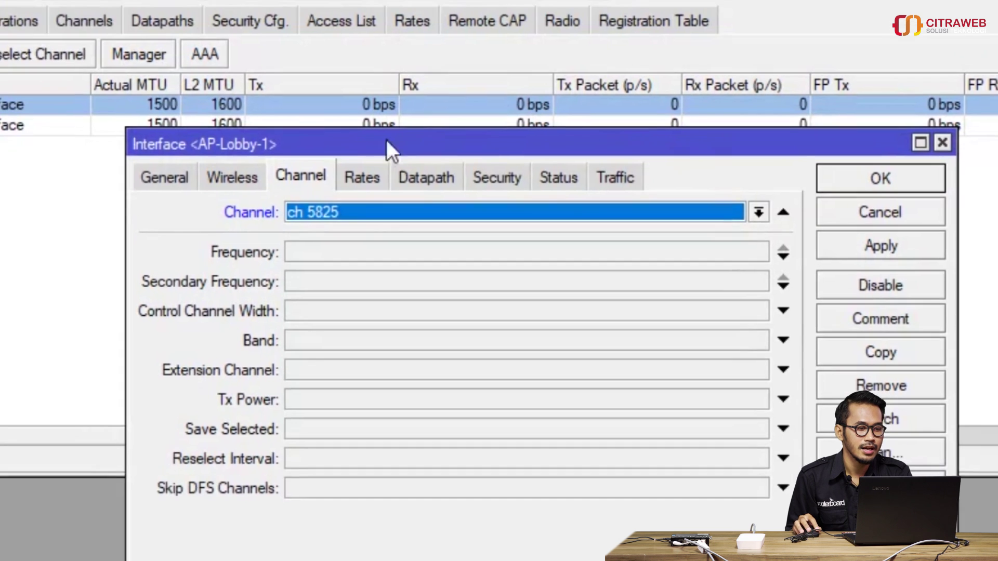
key("Return")
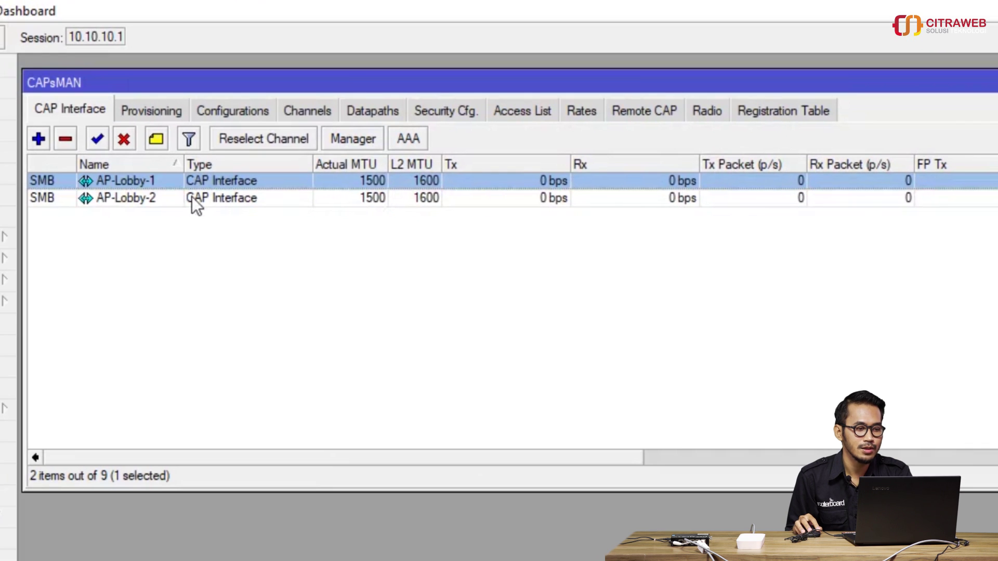
left_click(193, 202)
left_click(178, 183)
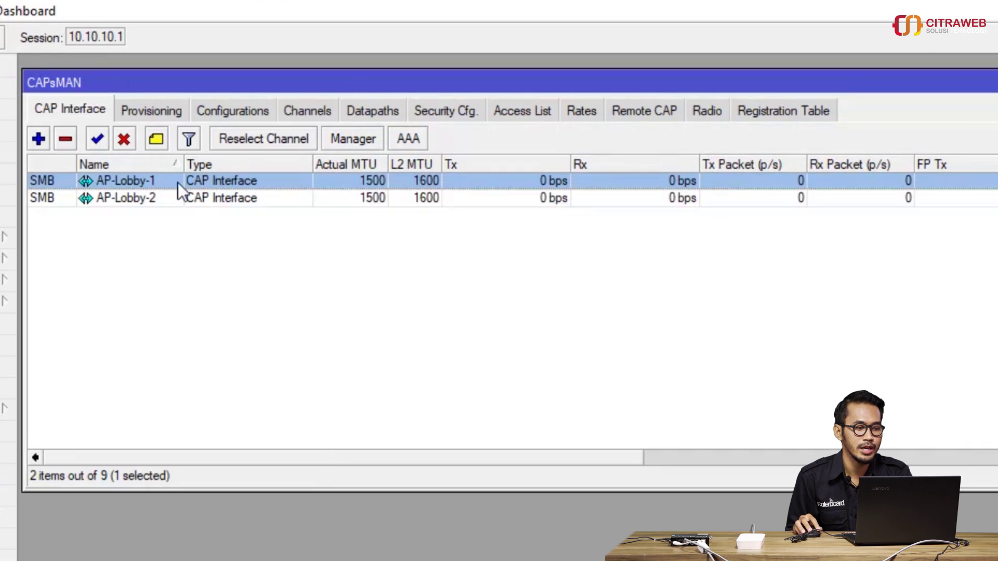
left_click(174, 219)
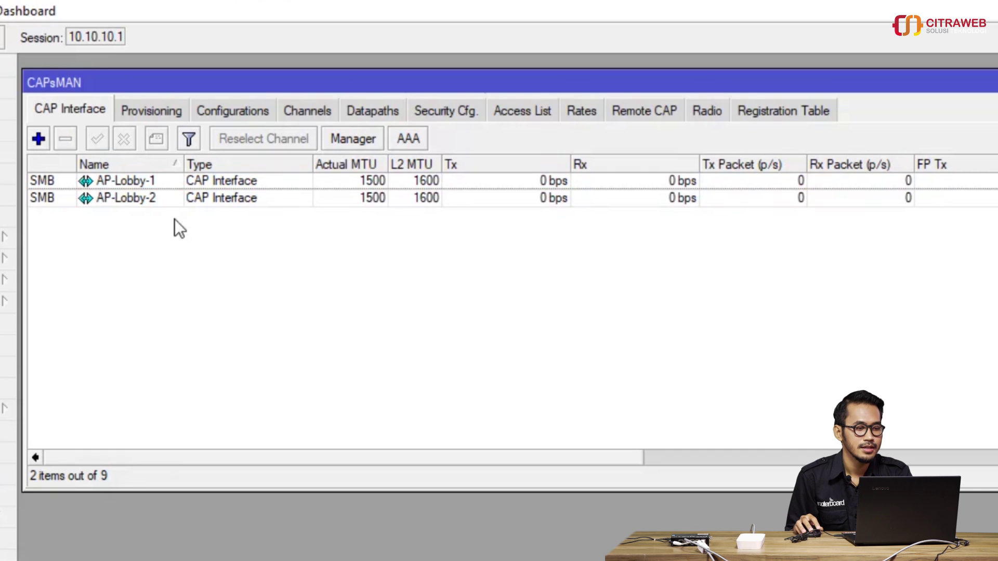
Step: Set AP-Lobby-1's channel to ch 2412, apply it and close the interface settings
double_click(132, 179)
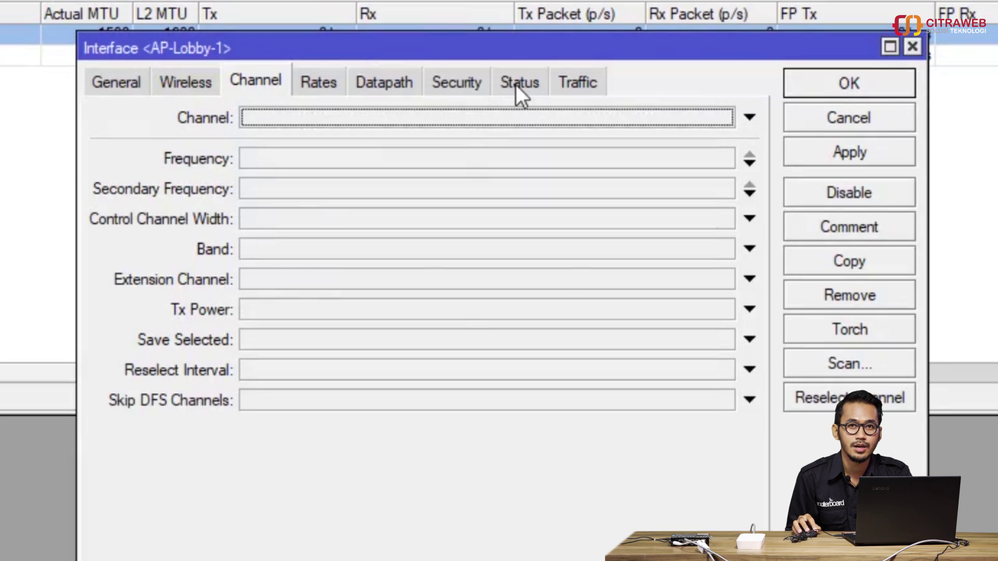
left_click(516, 84)
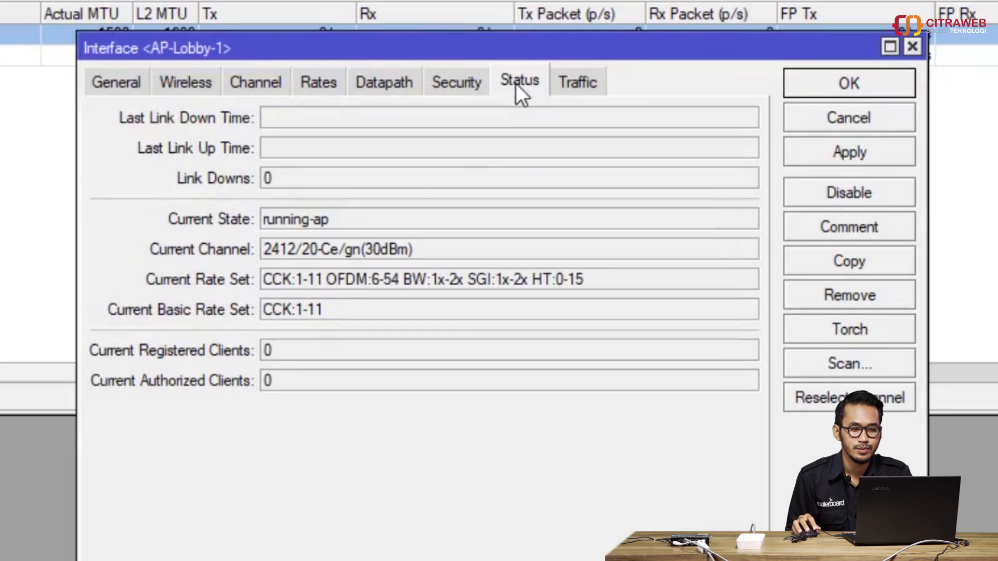
double_click(280, 249)
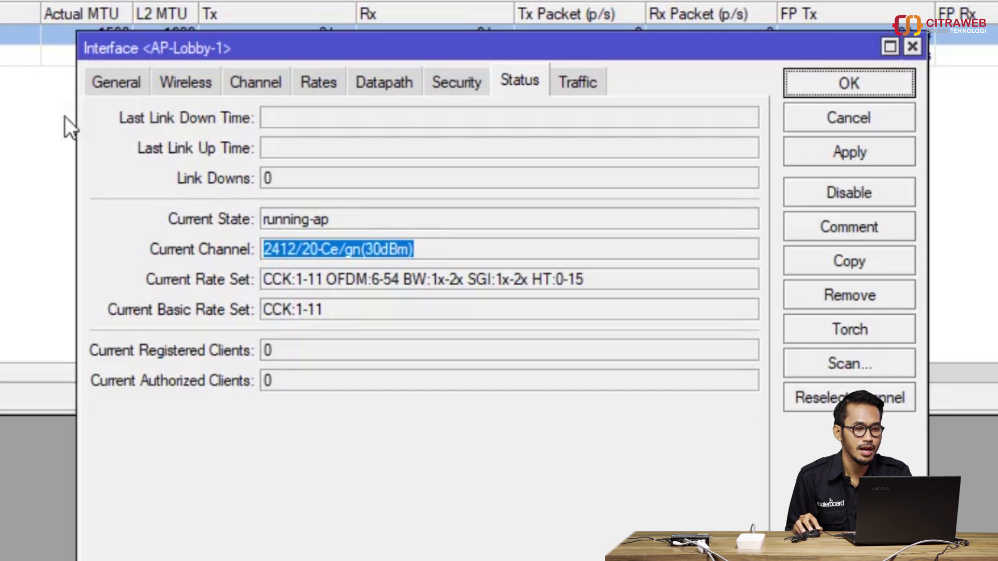
left_click(241, 79)
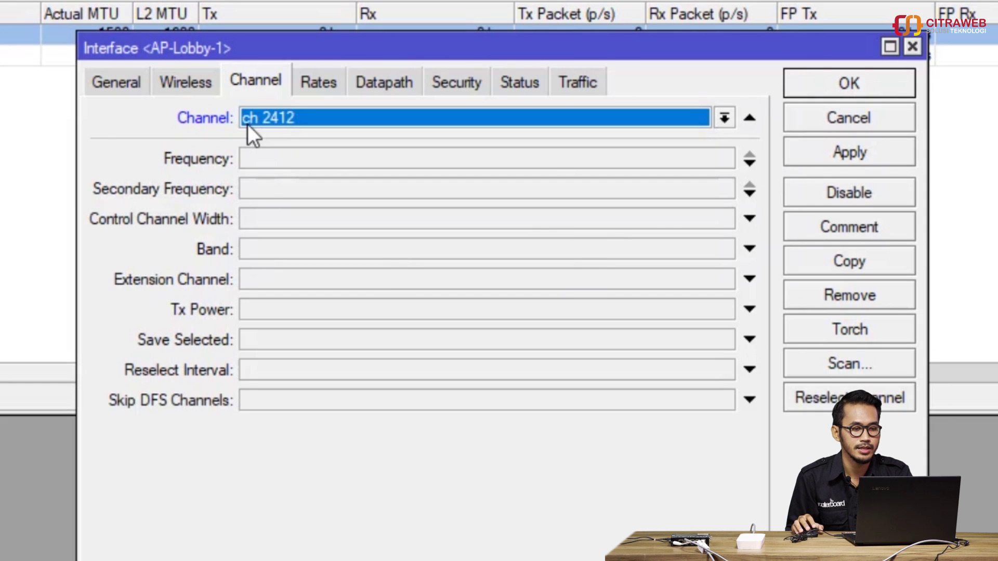
left_click(850, 153)
left_click(846, 85)
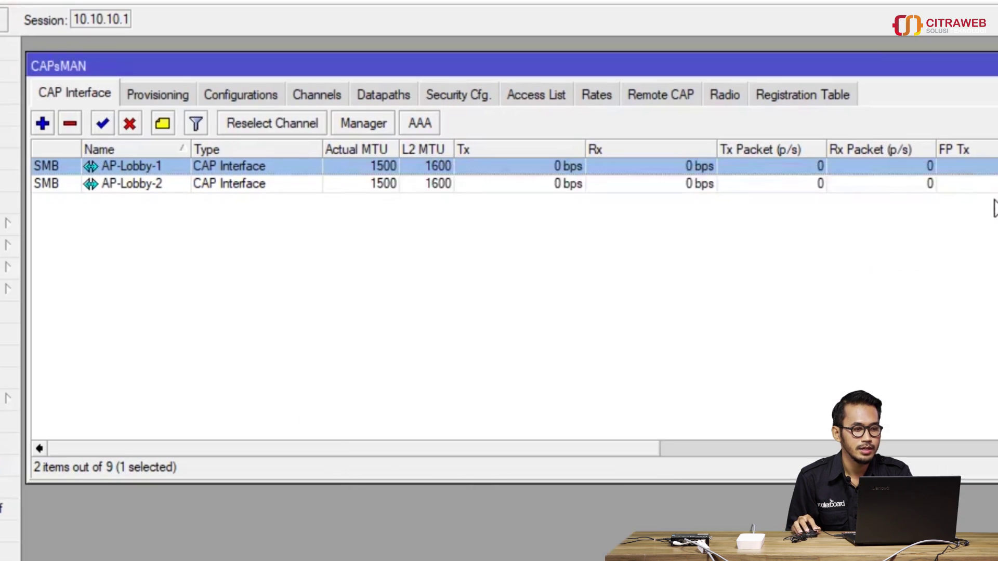
left_click(502, 253)
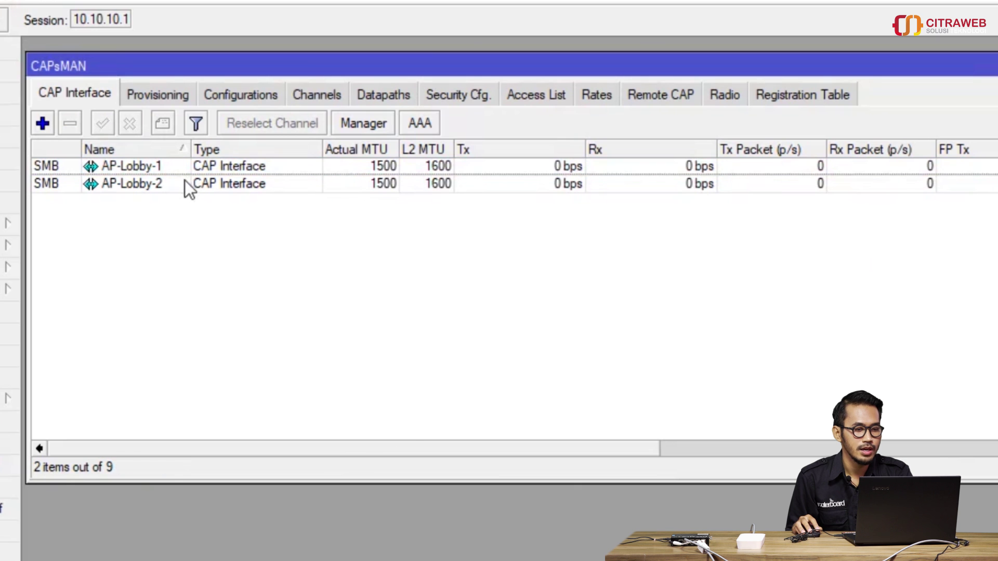
Step: Choose channel ch 5825 for AP-Lobby-2 and apply it
double_click(186, 182)
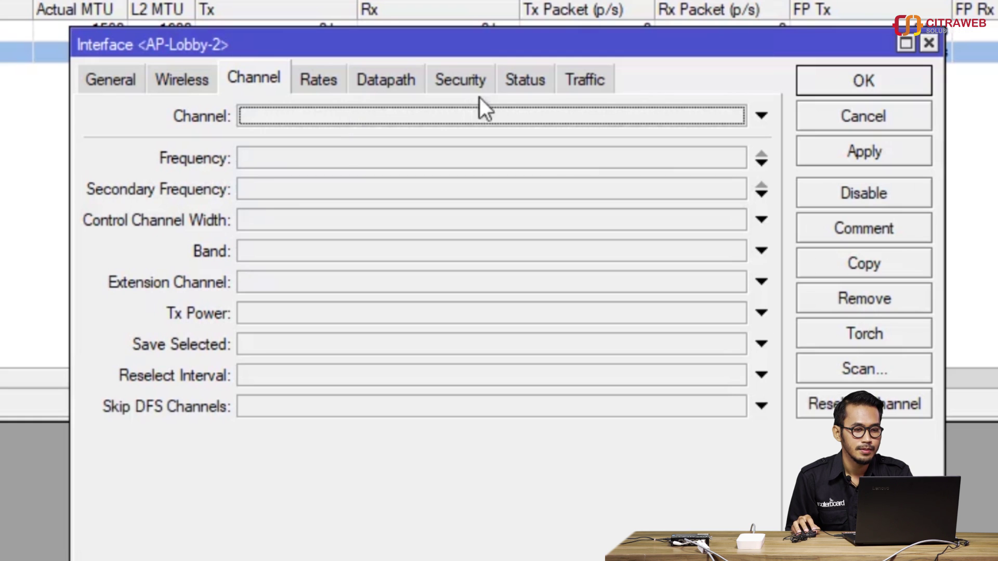
left_click(484, 114)
left_click(466, 117)
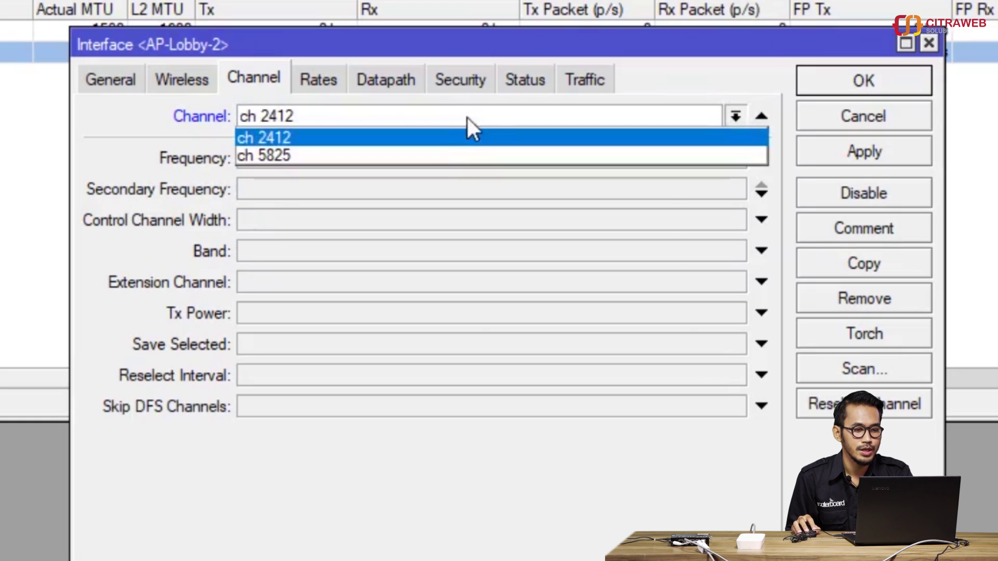
left_click(413, 151)
left_click(517, 80)
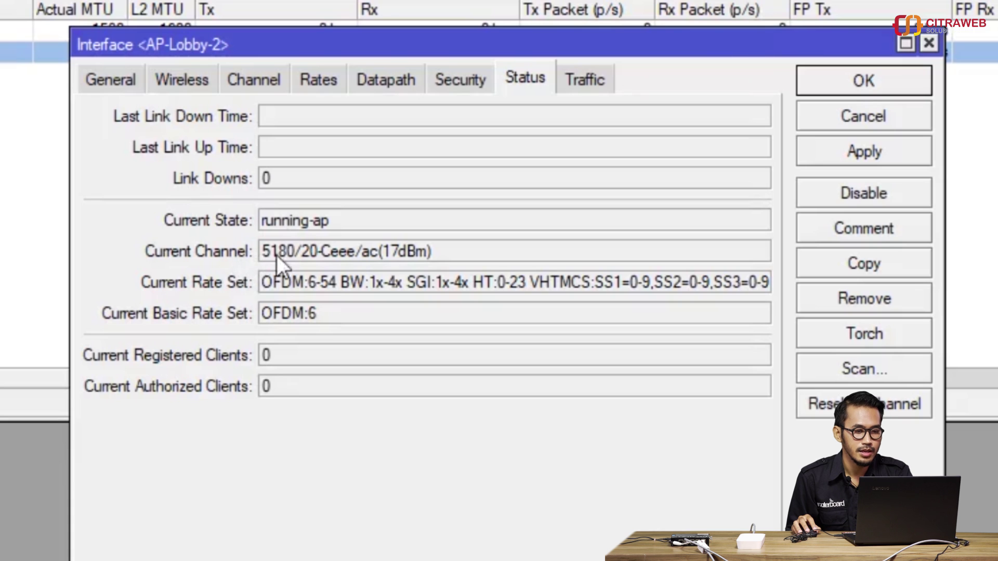
left_click(258, 80)
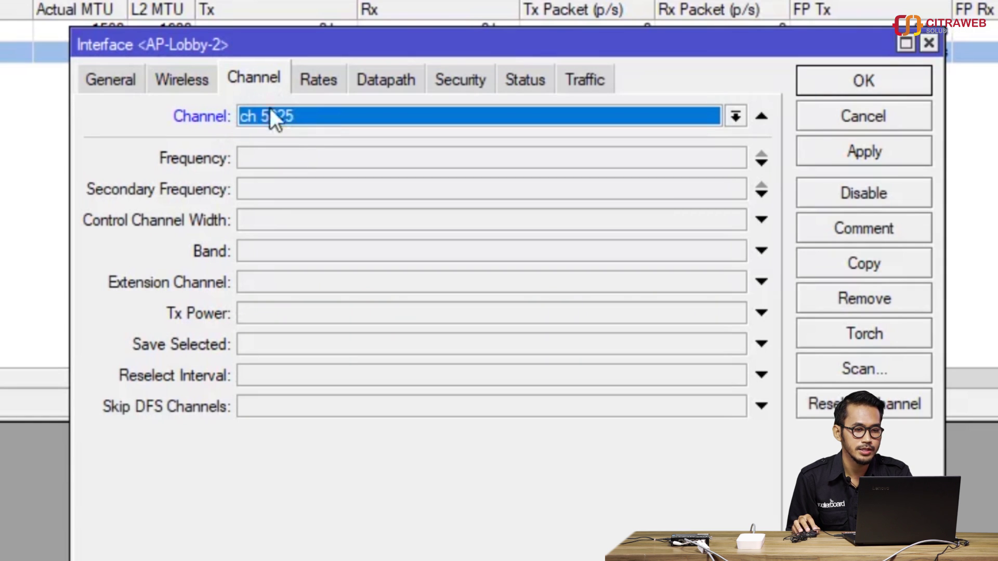
left_click(292, 112)
left_click(298, 152)
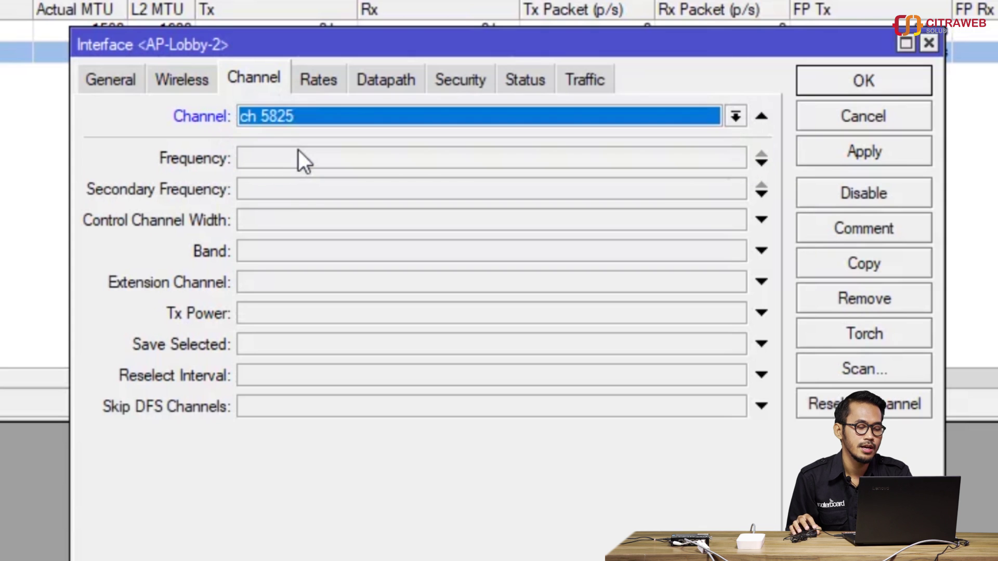
left_click(855, 152)
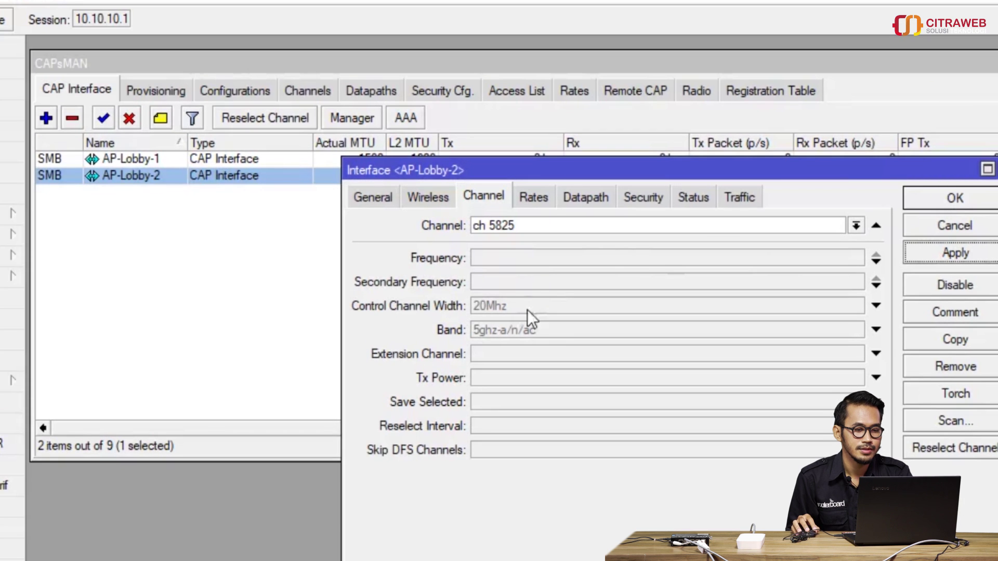
Step: Close AP-Lobby-2's settings and check the CAP's wlan1 and wlan2 entries for 2412 and 5825
left_click(956, 197)
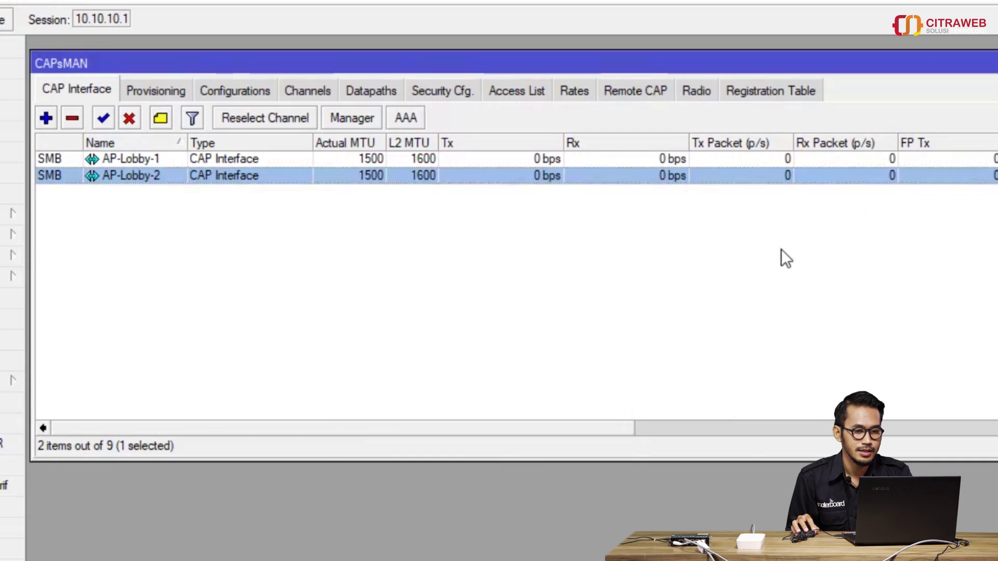
left_click(781, 248)
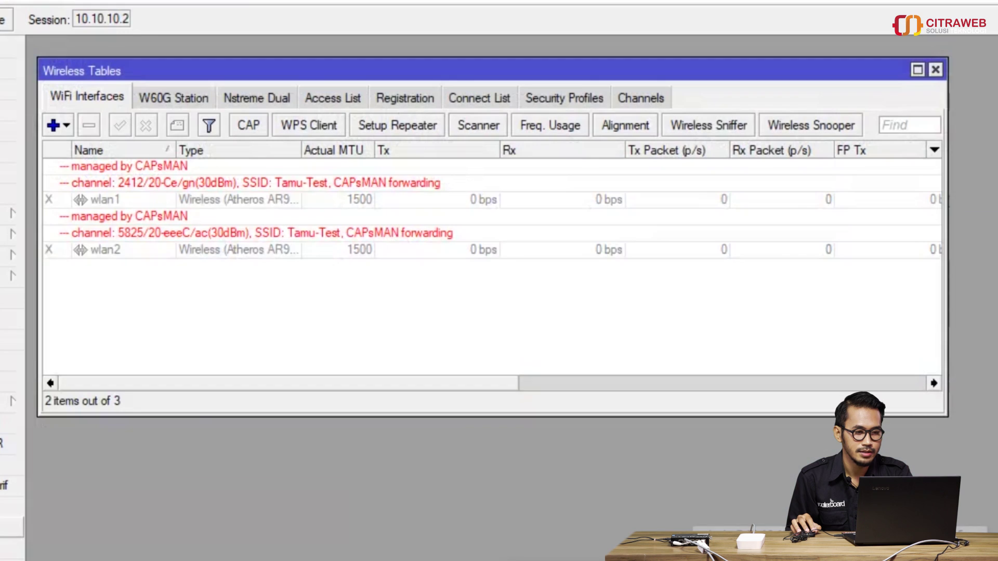
left_click(176, 190)
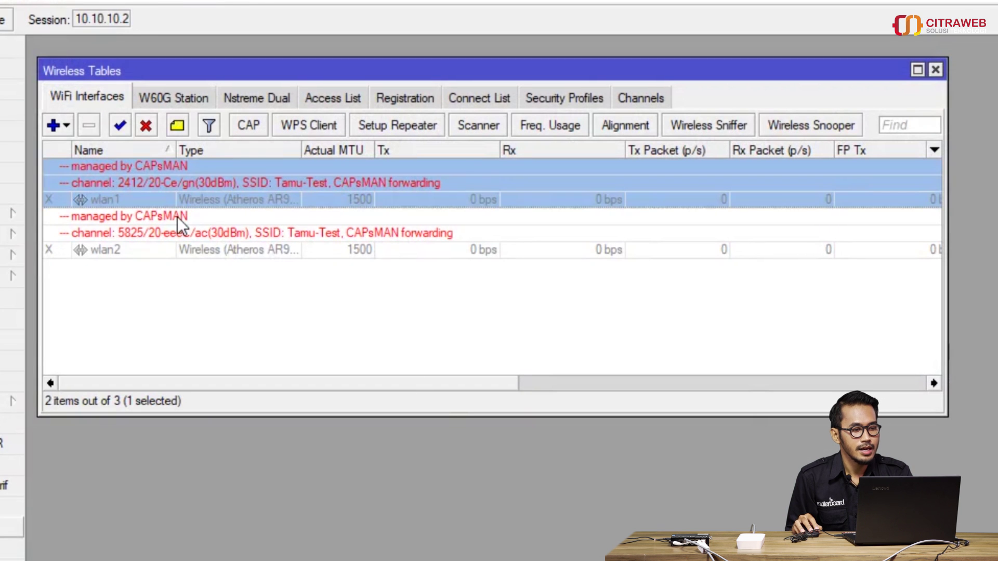
left_click(177, 216, "ctrl")
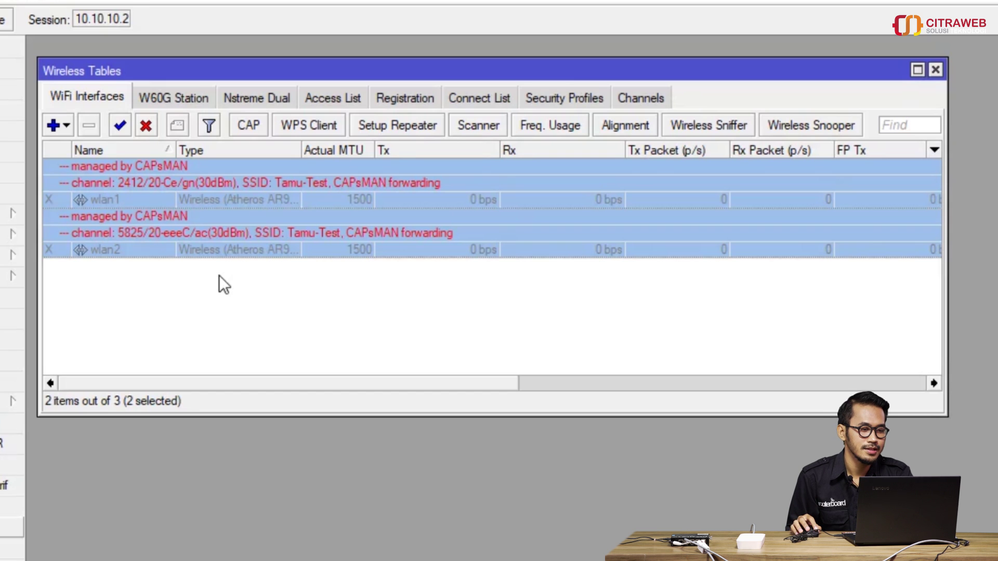
left_click(208, 278)
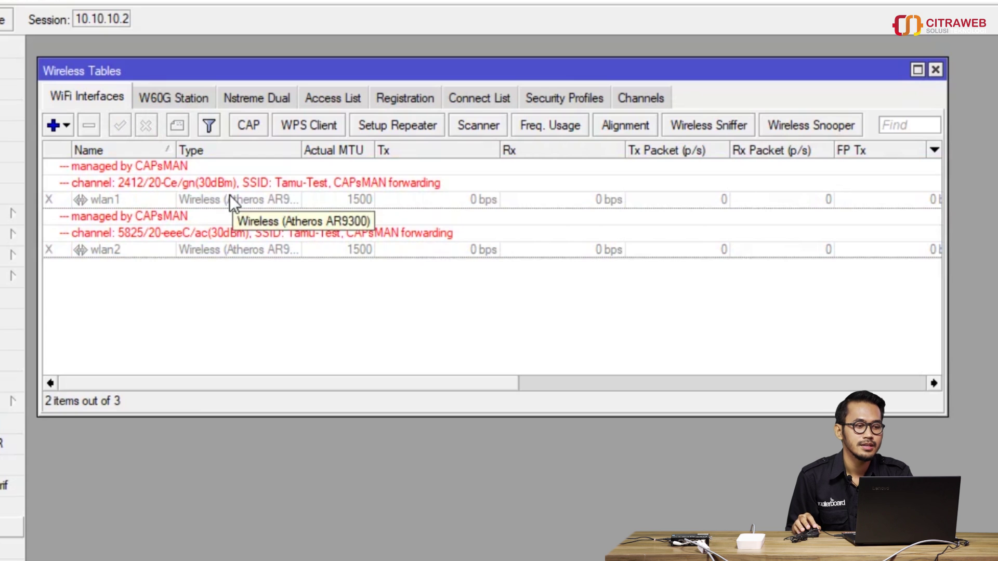
left_click(186, 181)
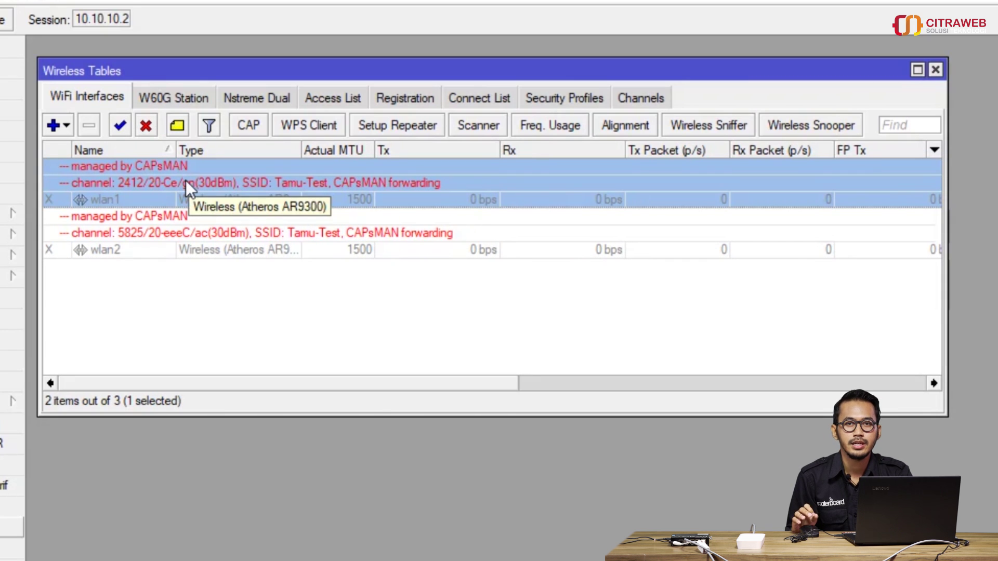
left_click(180, 236, "ctrl")
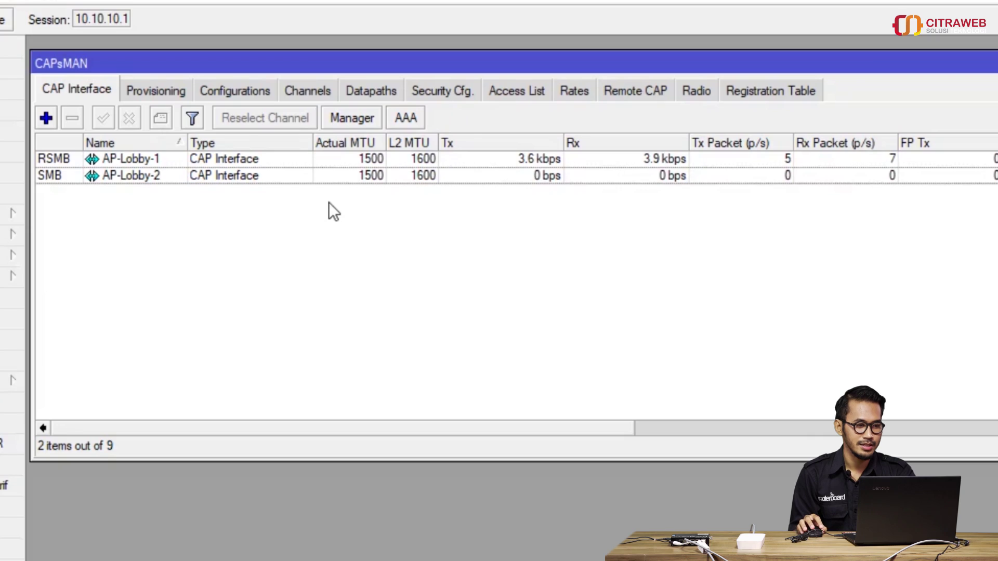
Step: Select AP-Lobby-1 and show the CAPsMAN Registration Table
left_click(107, 161)
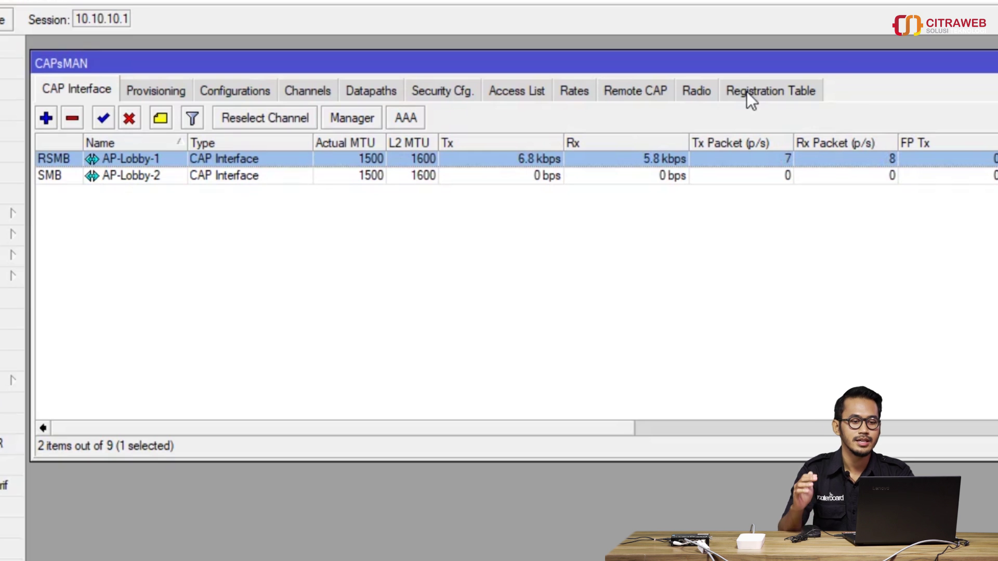
left_click(746, 92)
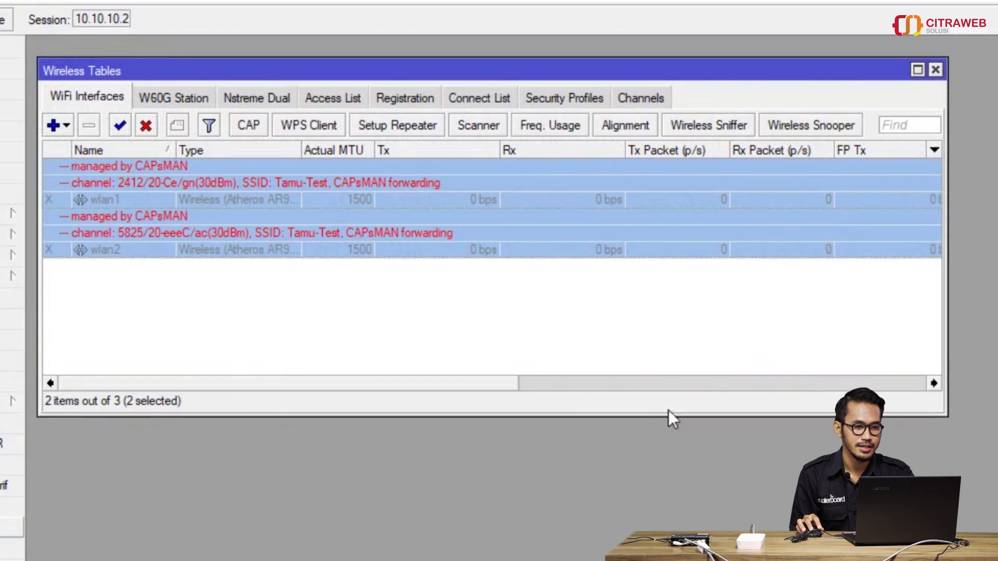
Step: Check the CAP's empty registration list, then open actions for the first Tamu-Test client
left_click(415, 99)
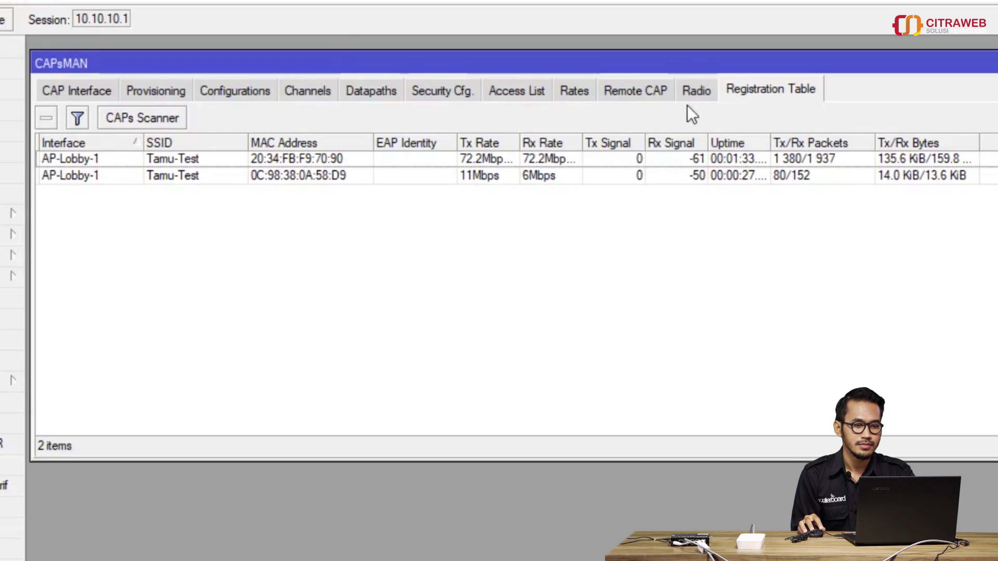
left_click(347, 162)
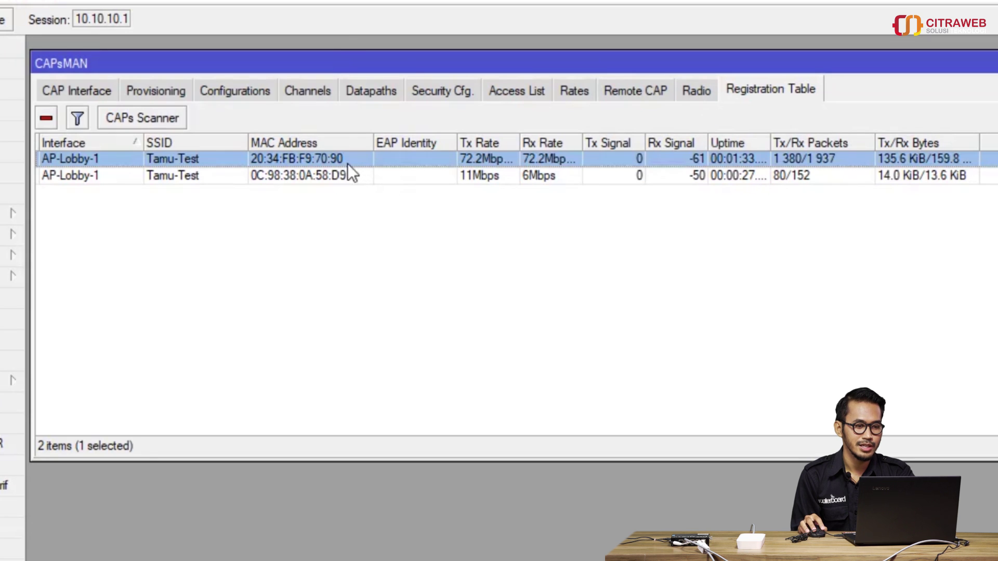
right_click(347, 162)
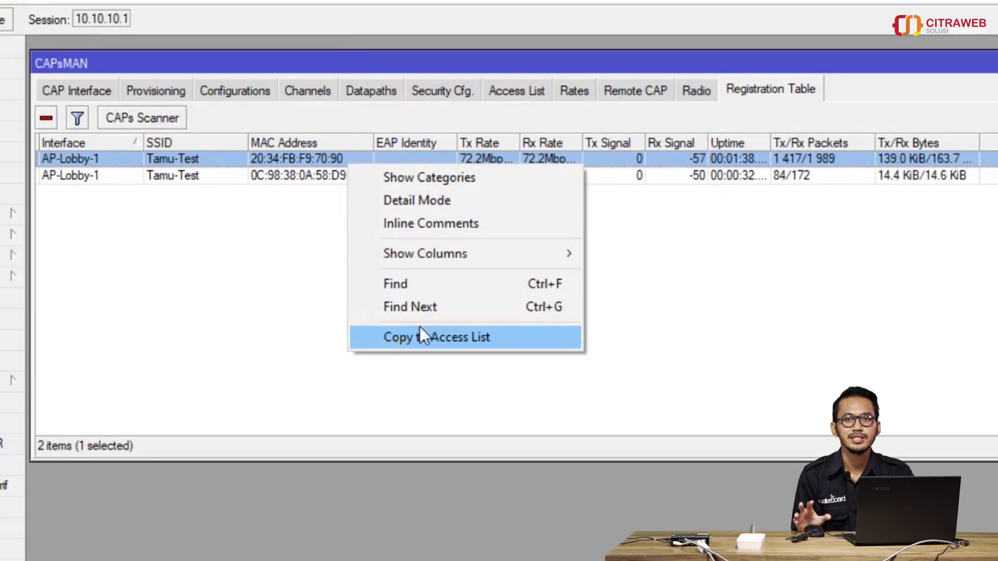